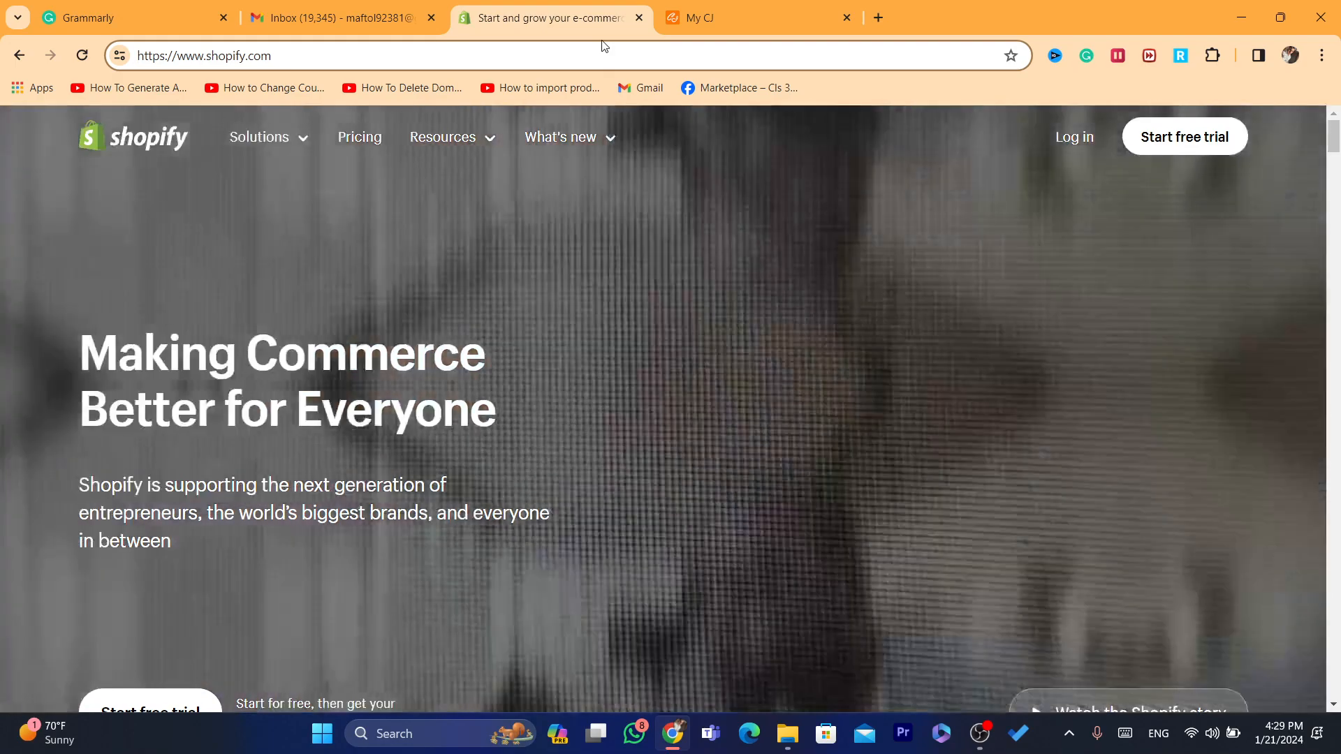
Log in to the Shopify admin of My Store and open its product list.
left_click(822, 6)
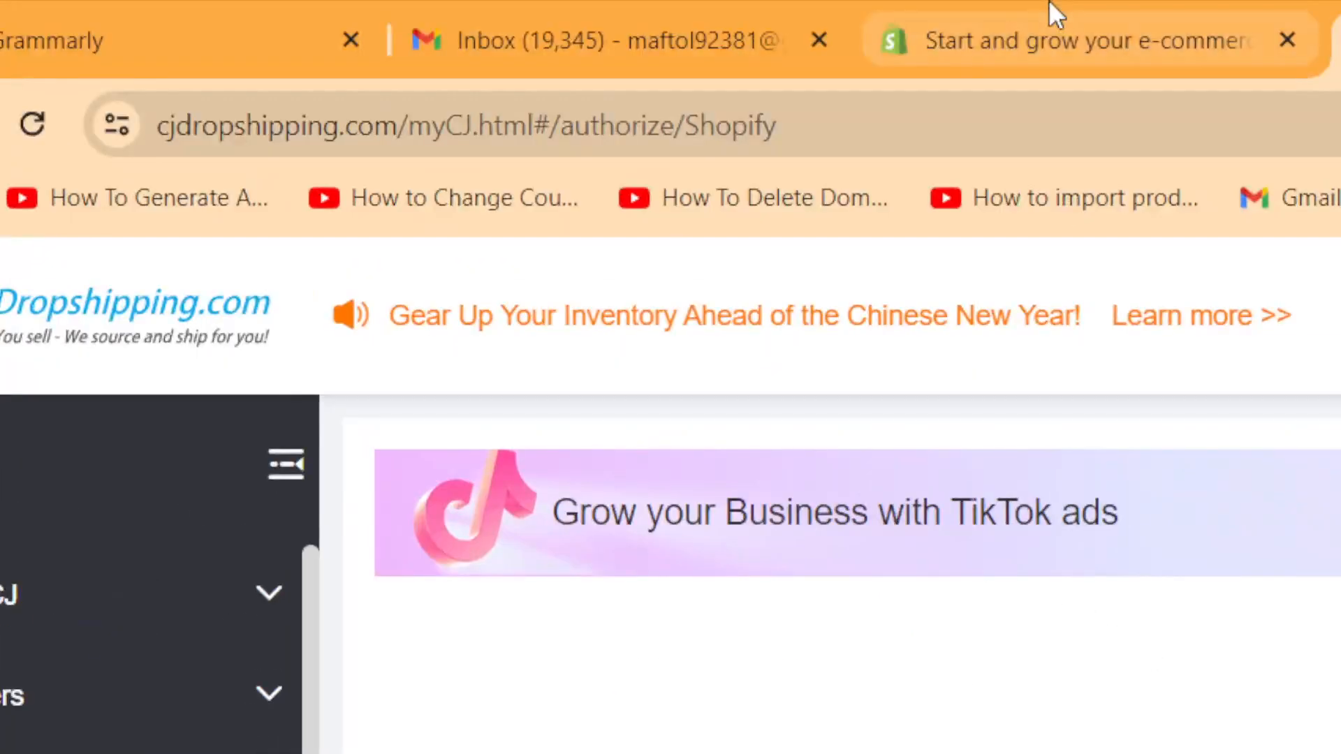
left_click(530, 7)
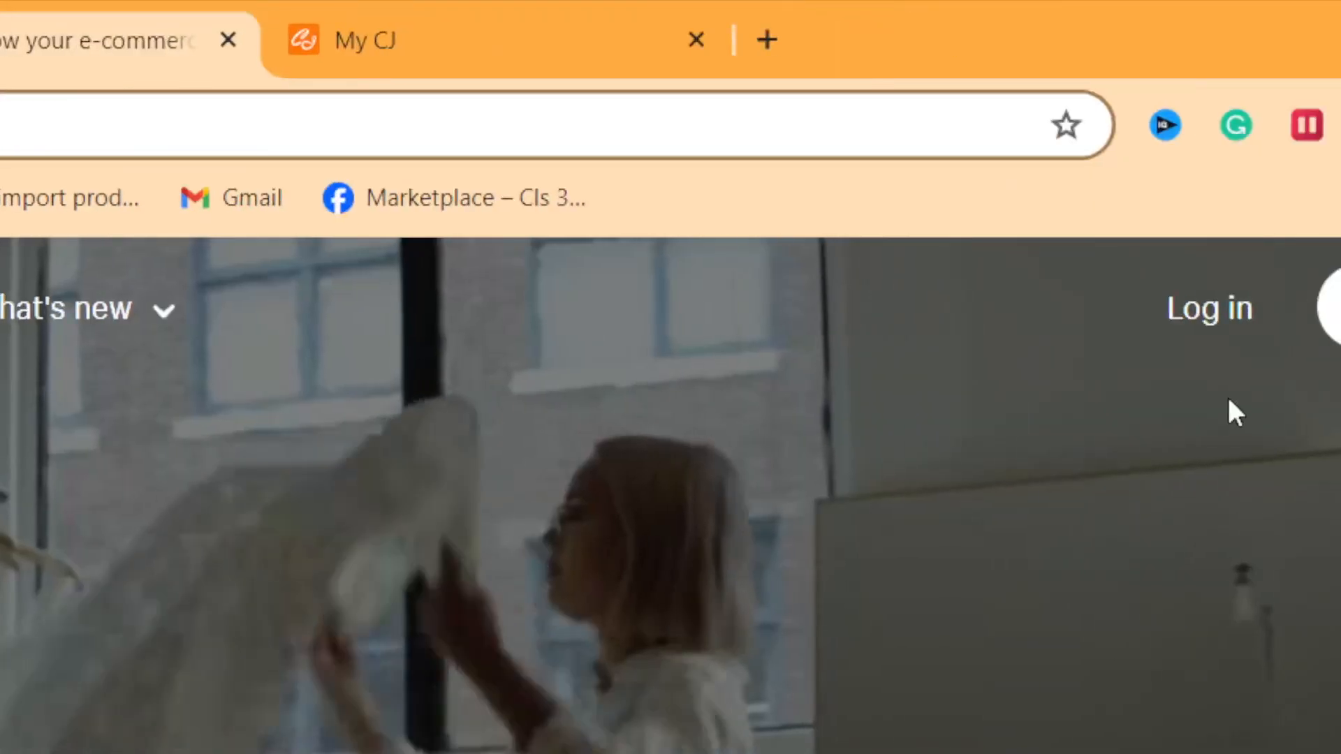
left_click(1217, 314)
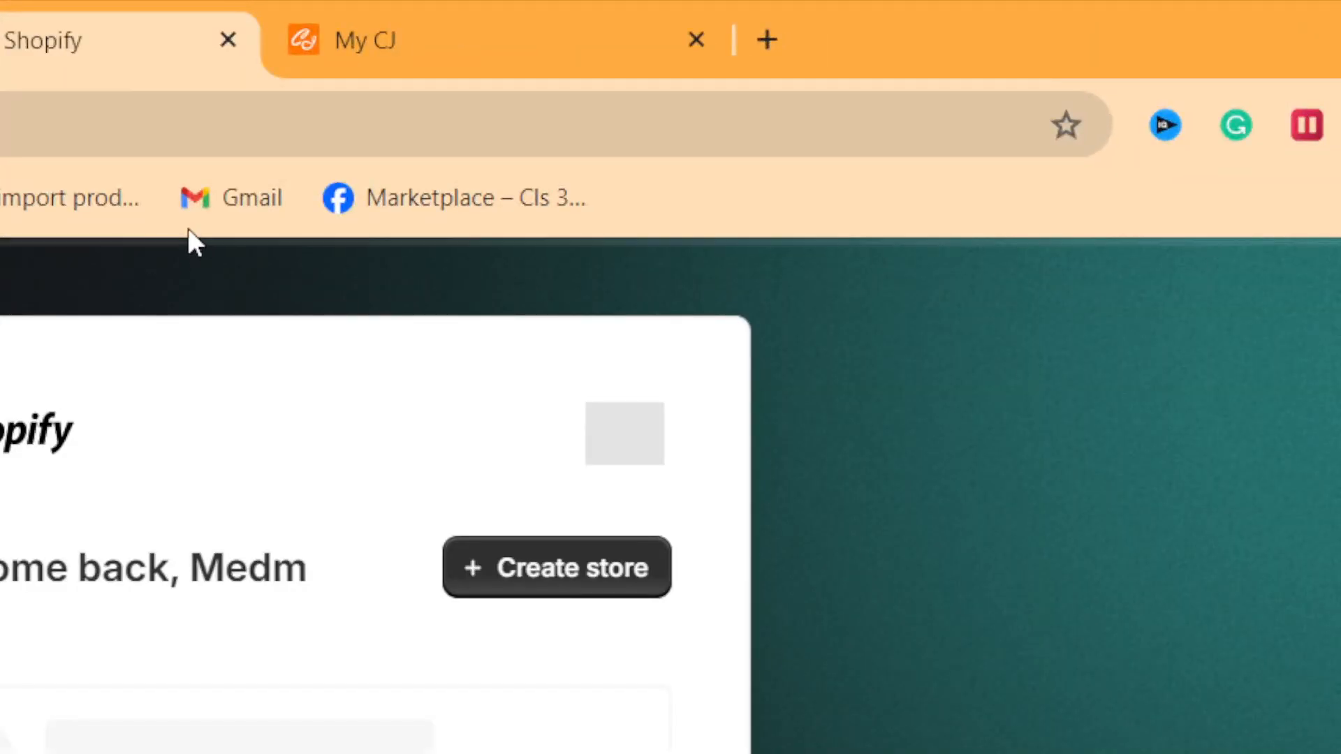
left_click(114, 132)
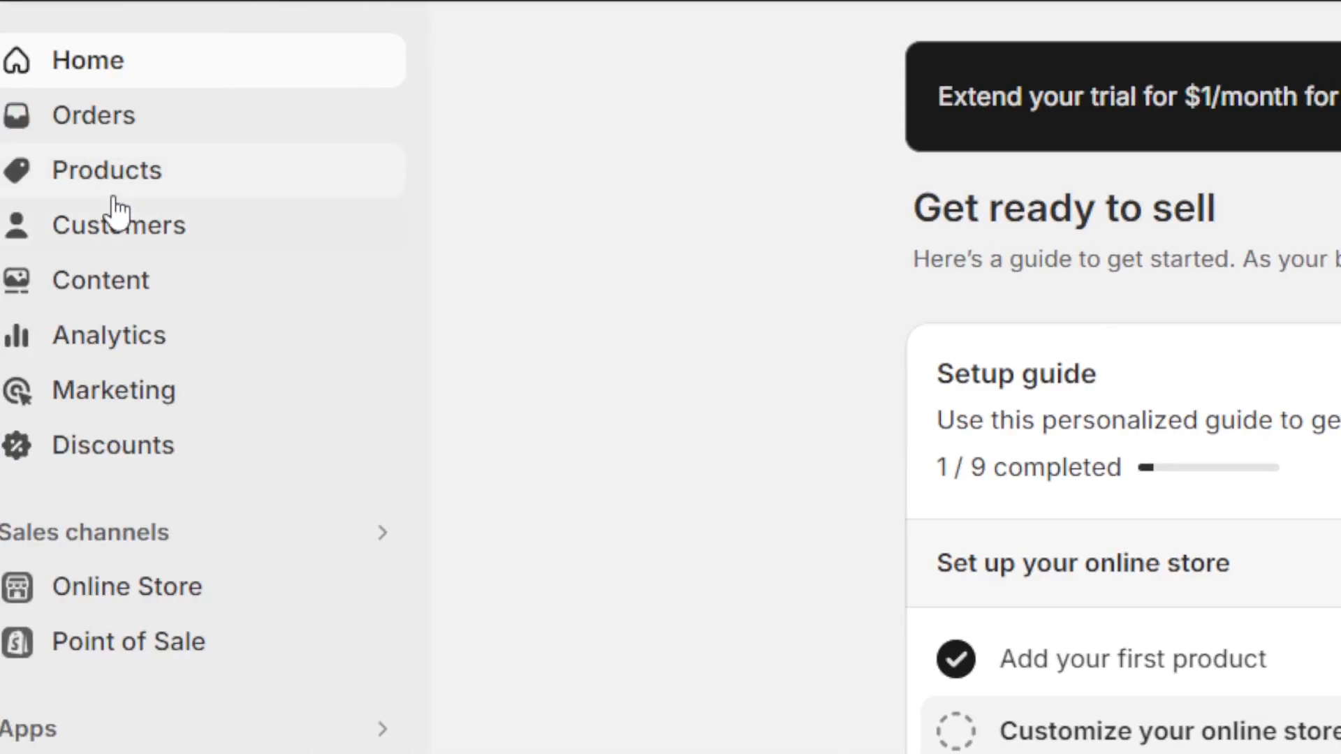
left_click(111, 188)
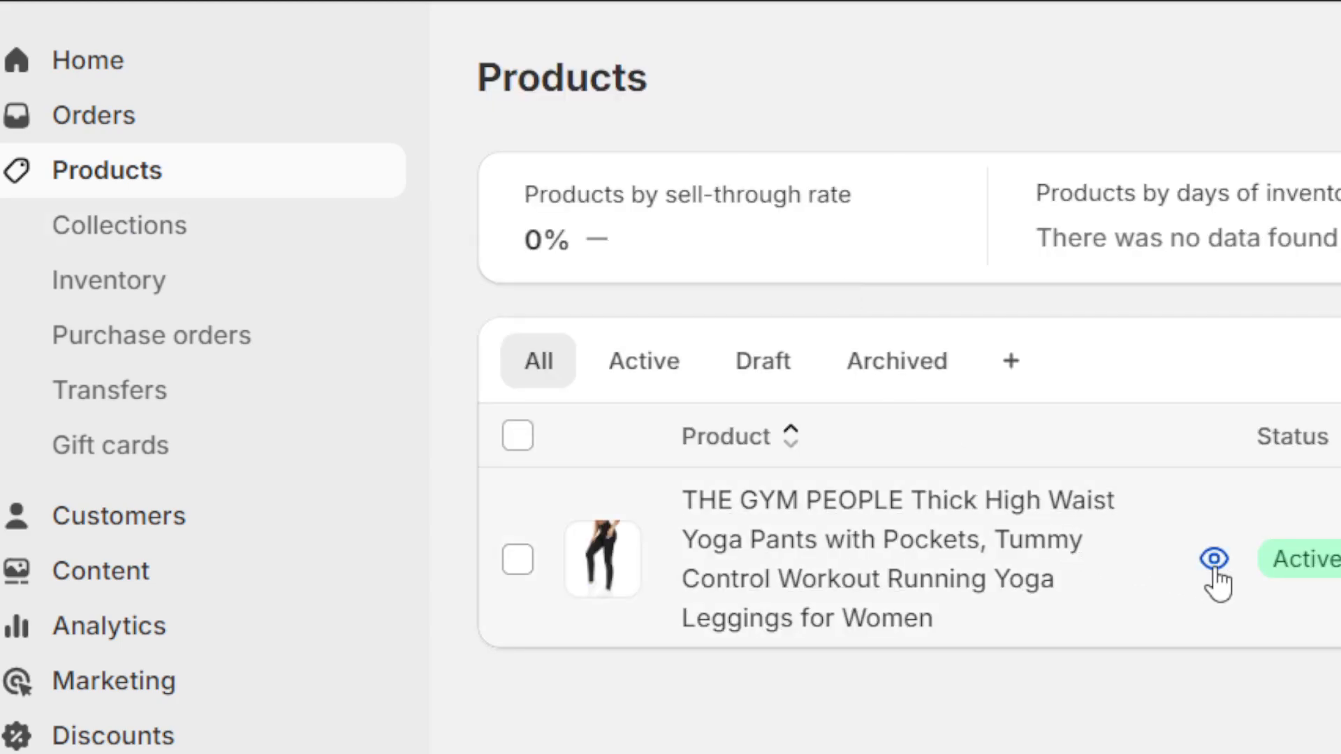
Preview THE GYM PEOPLE yoga pants product page on the online store, look through its description and close the preview.
left_click(1215, 564)
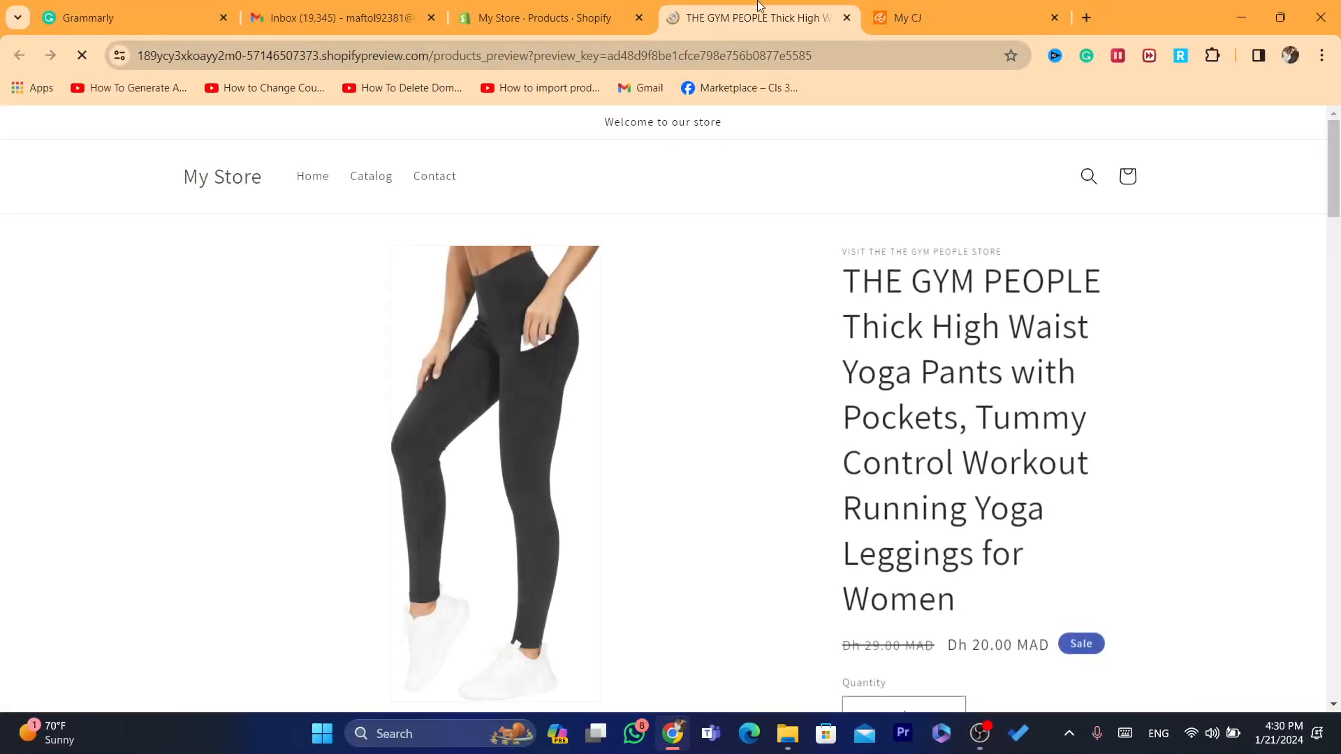
left_click(500, 57)
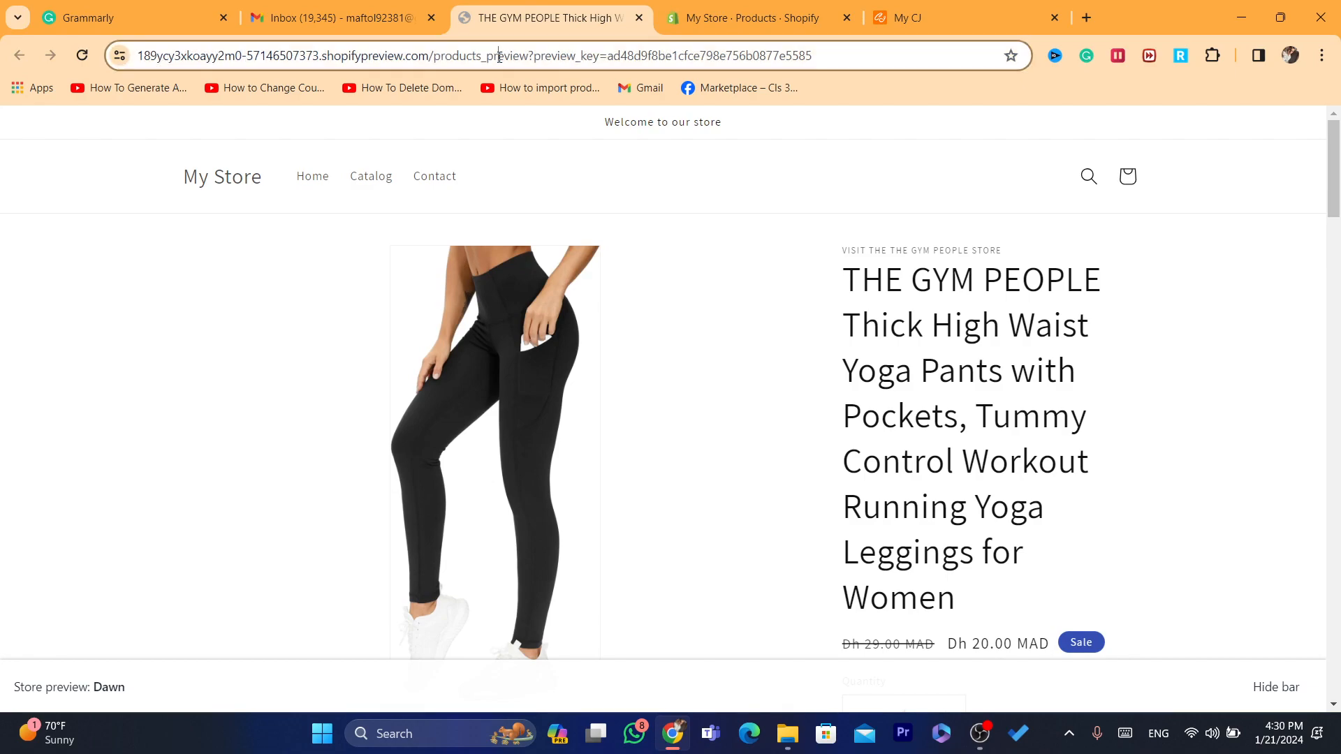
left_click_drag(1338, 190, 1338, 418)
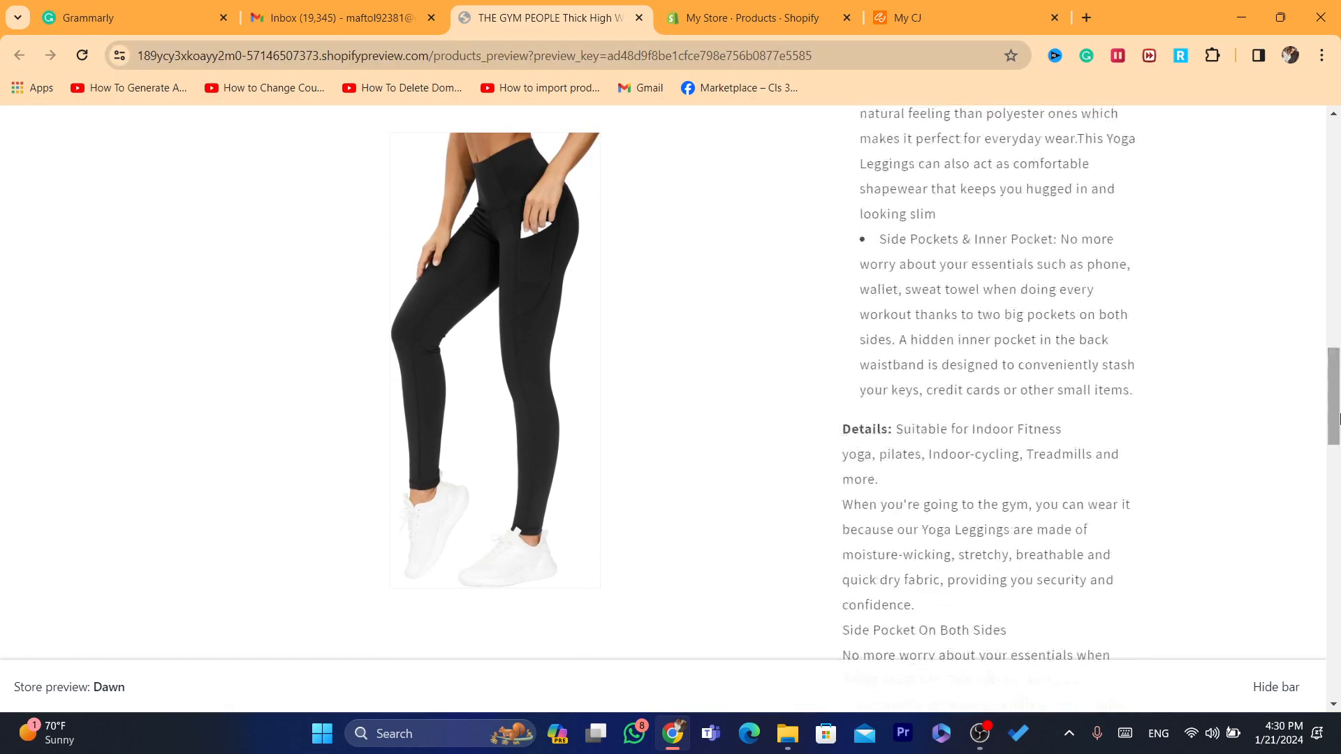
left_click(637, 19)
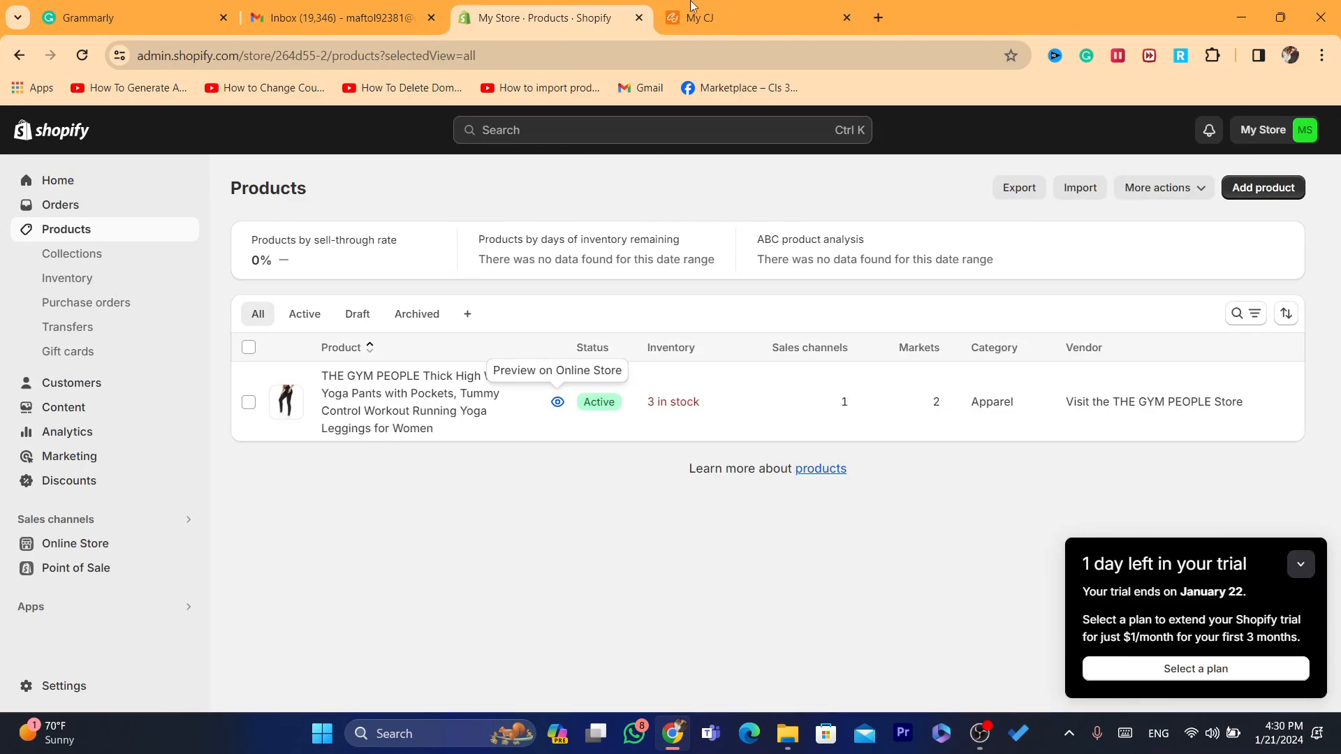
Switch to CJdropshipping, load its homepage and dismiss the assistant's welcome pop-up.
left_click(734, 18)
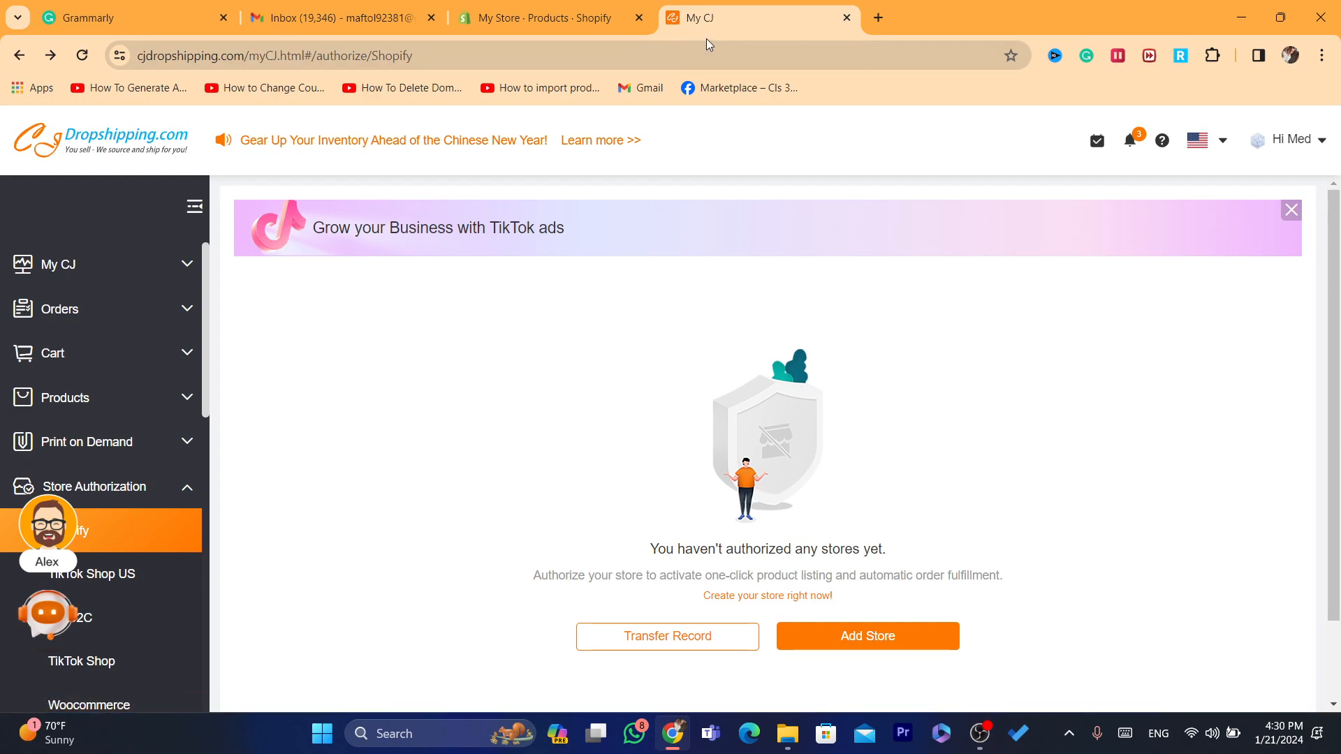
left_click(545, 18)
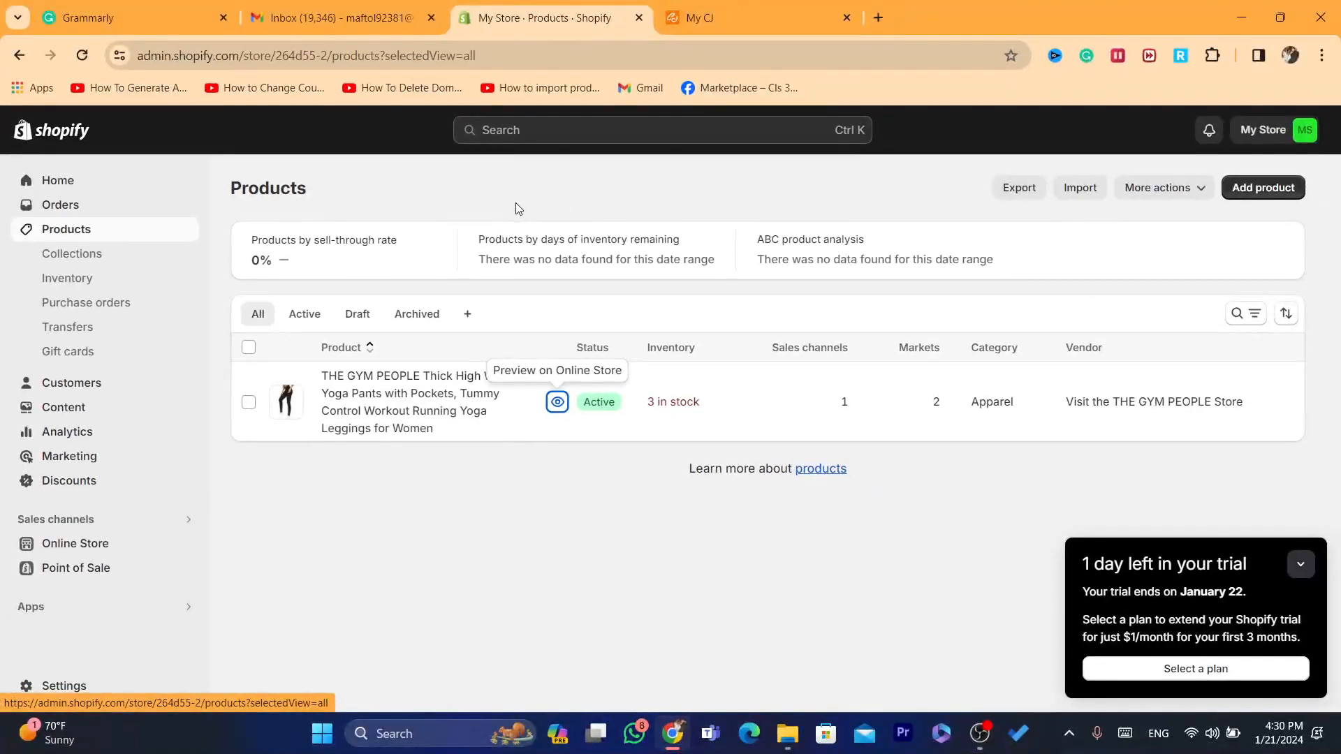
left_click(710, 8)
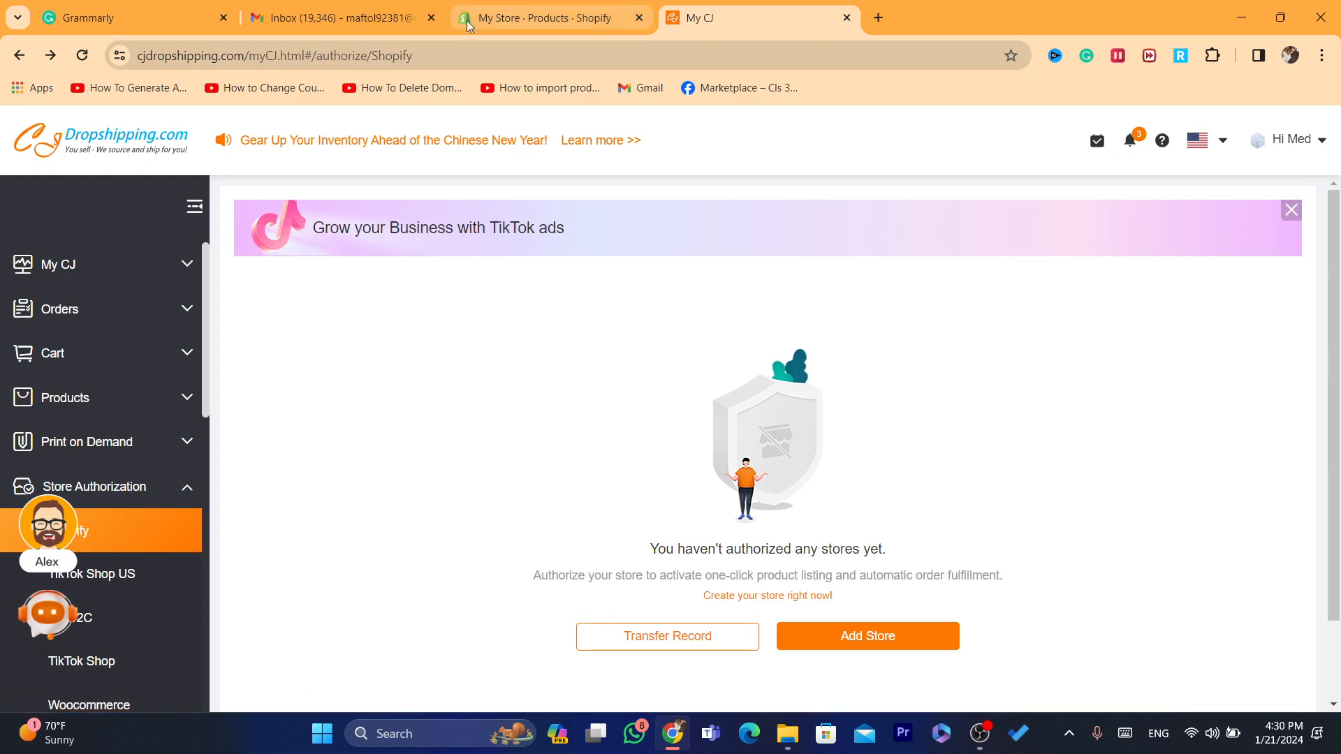
left_click(675, 53)
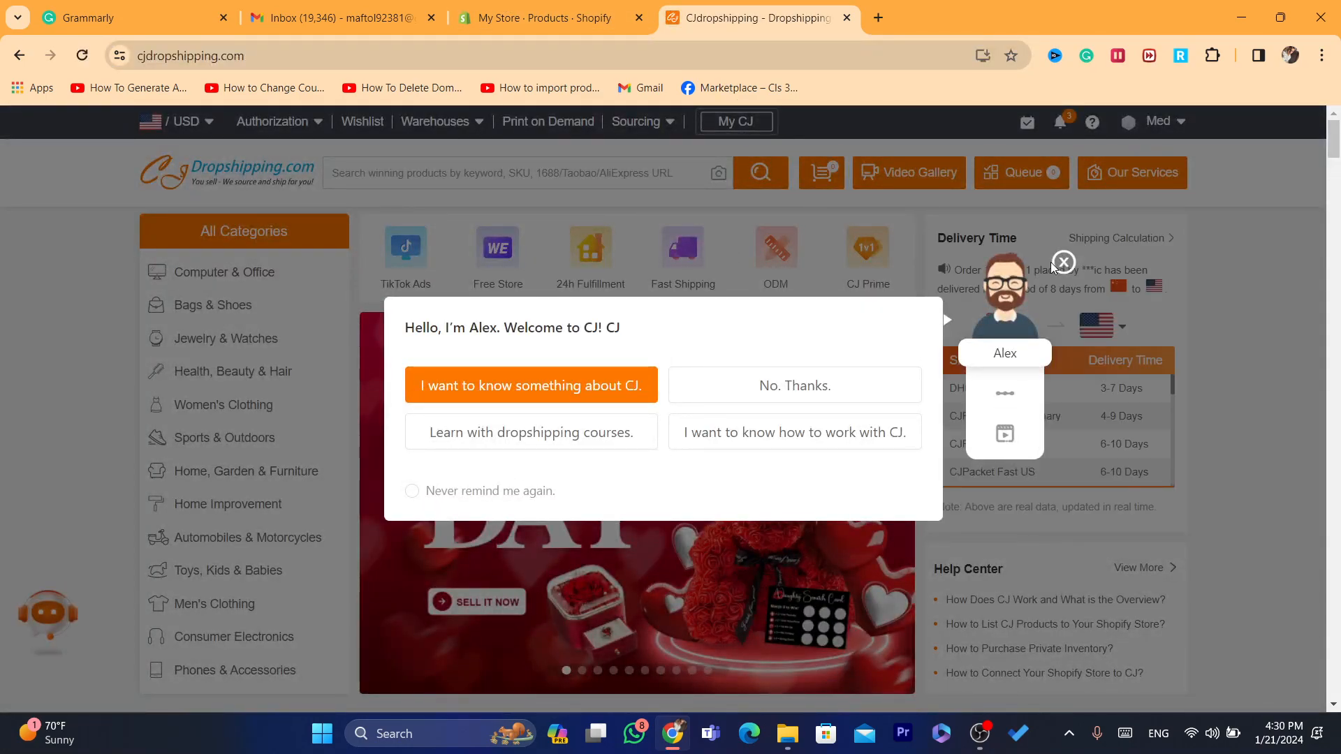
left_click(1064, 263)
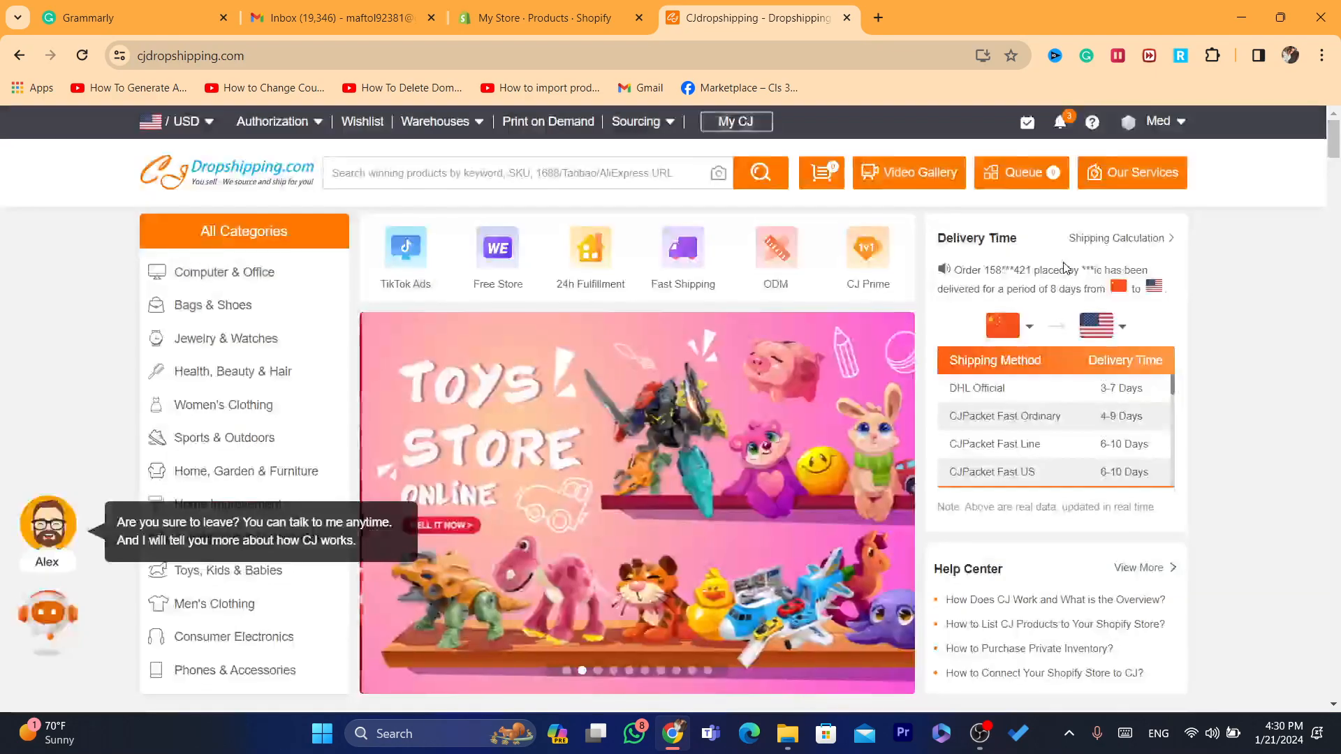
Open the Shopify store authorization page in CJdropshipping and dismiss the assistant's pop-up.
mouse_move(1161, 133)
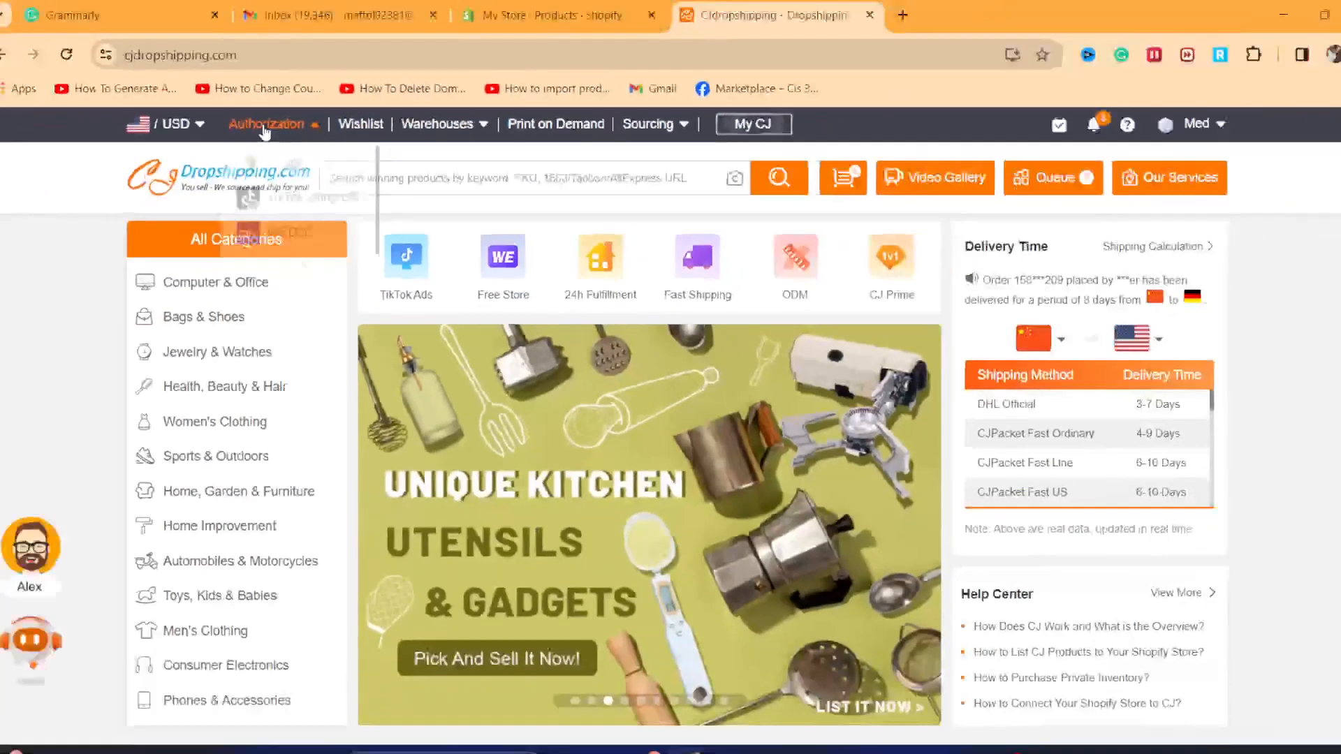
mouse_move(88, 176)
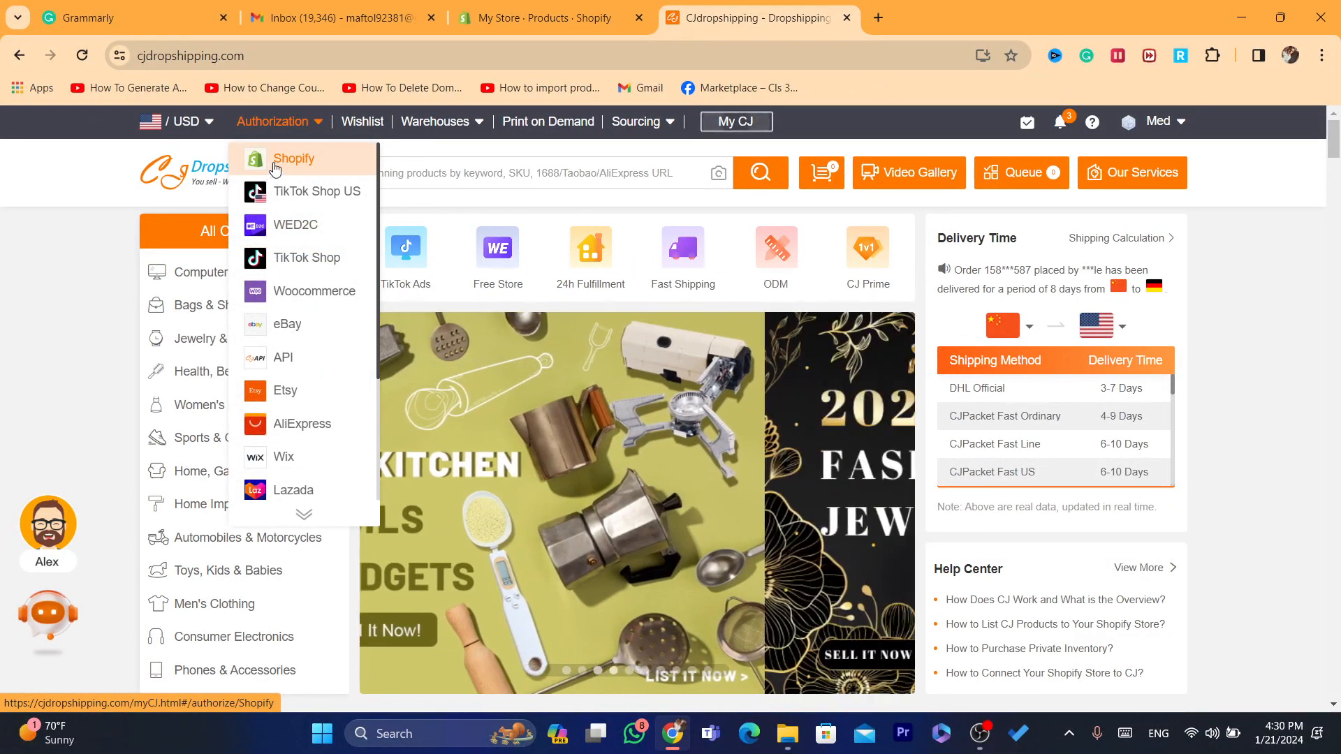
left_click(297, 158)
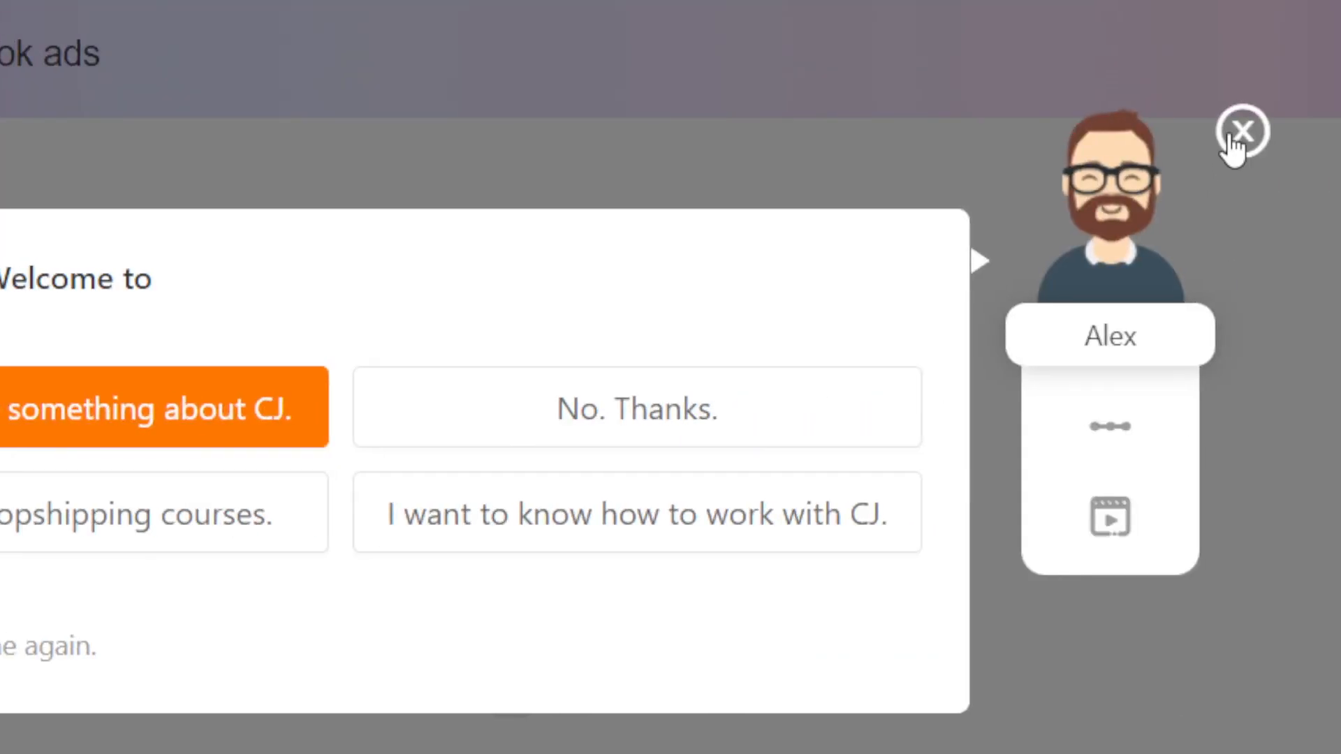
left_click(1233, 147)
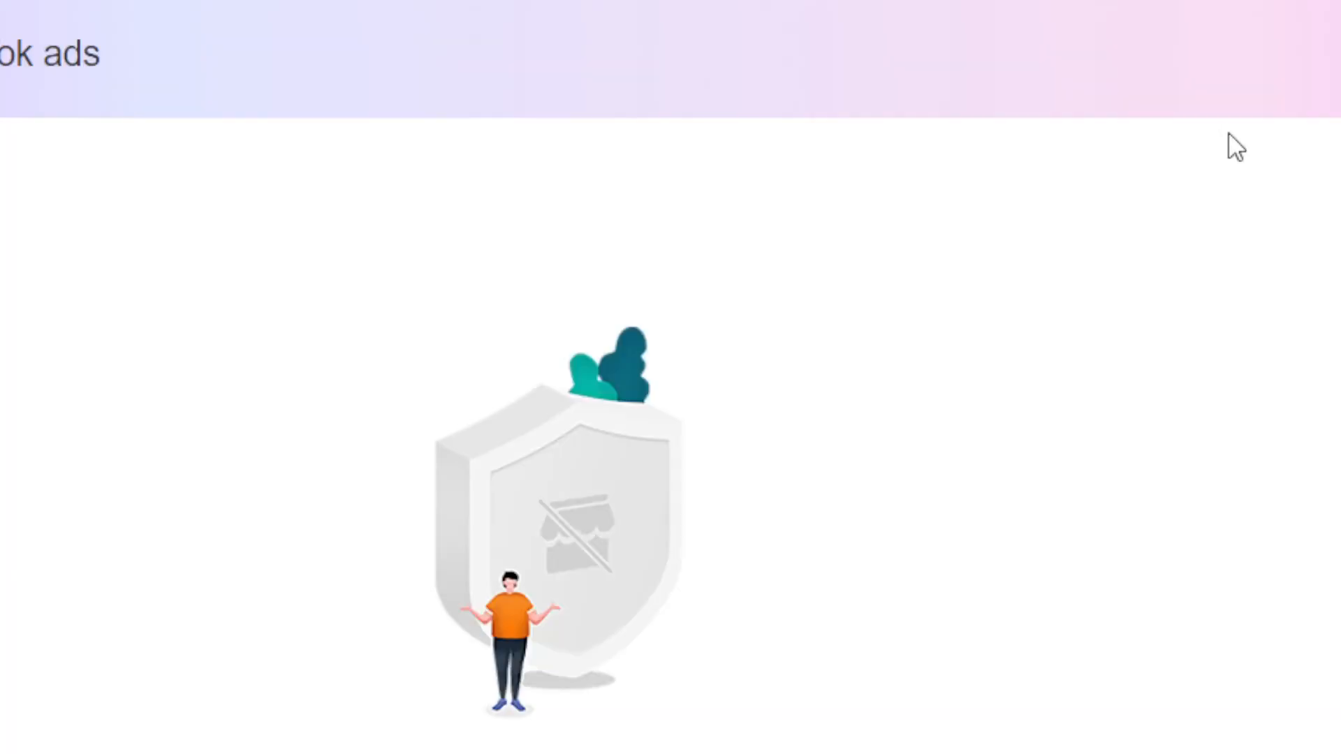
Add a Shopify store in CJdropshipping and start its authorization to reach the CJdropshipping listing in the Shopify App Store.
left_click(144, 12)
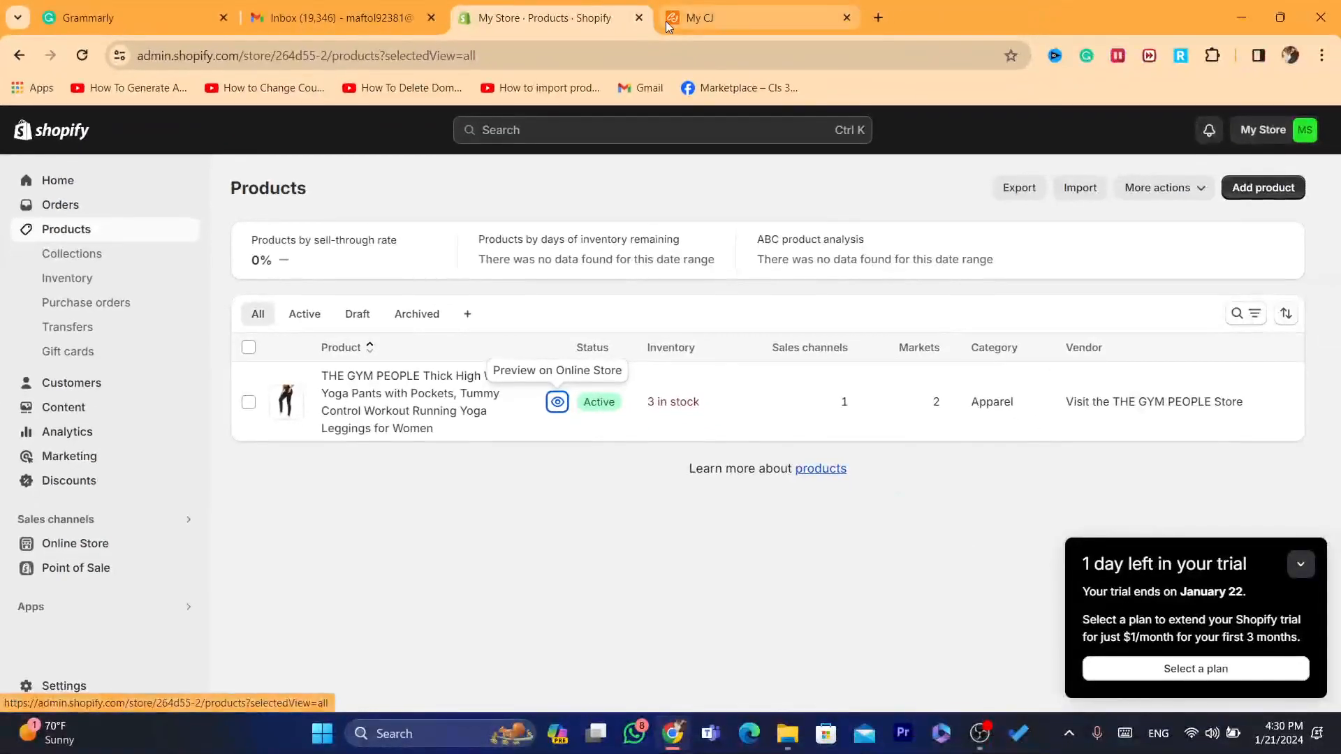
left_click(822, 8)
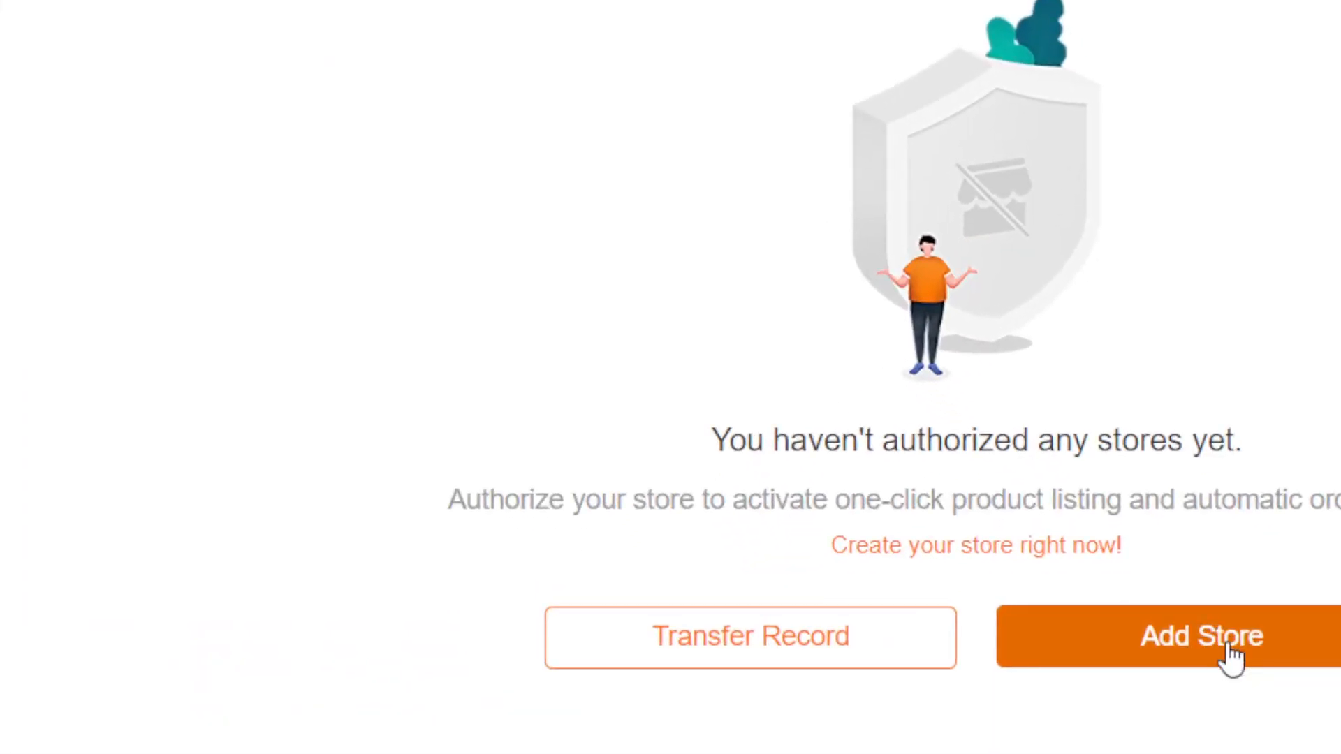
left_click(844, 641)
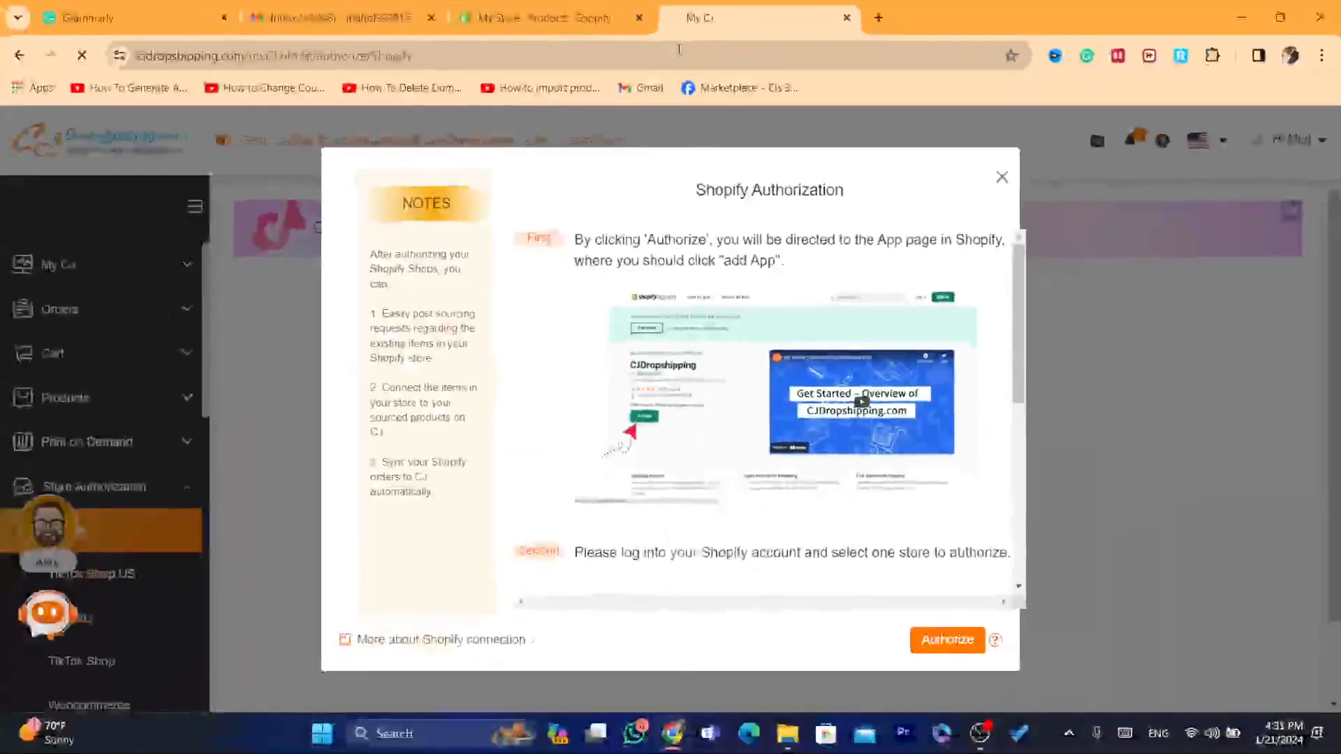
left_click(1052, 744)
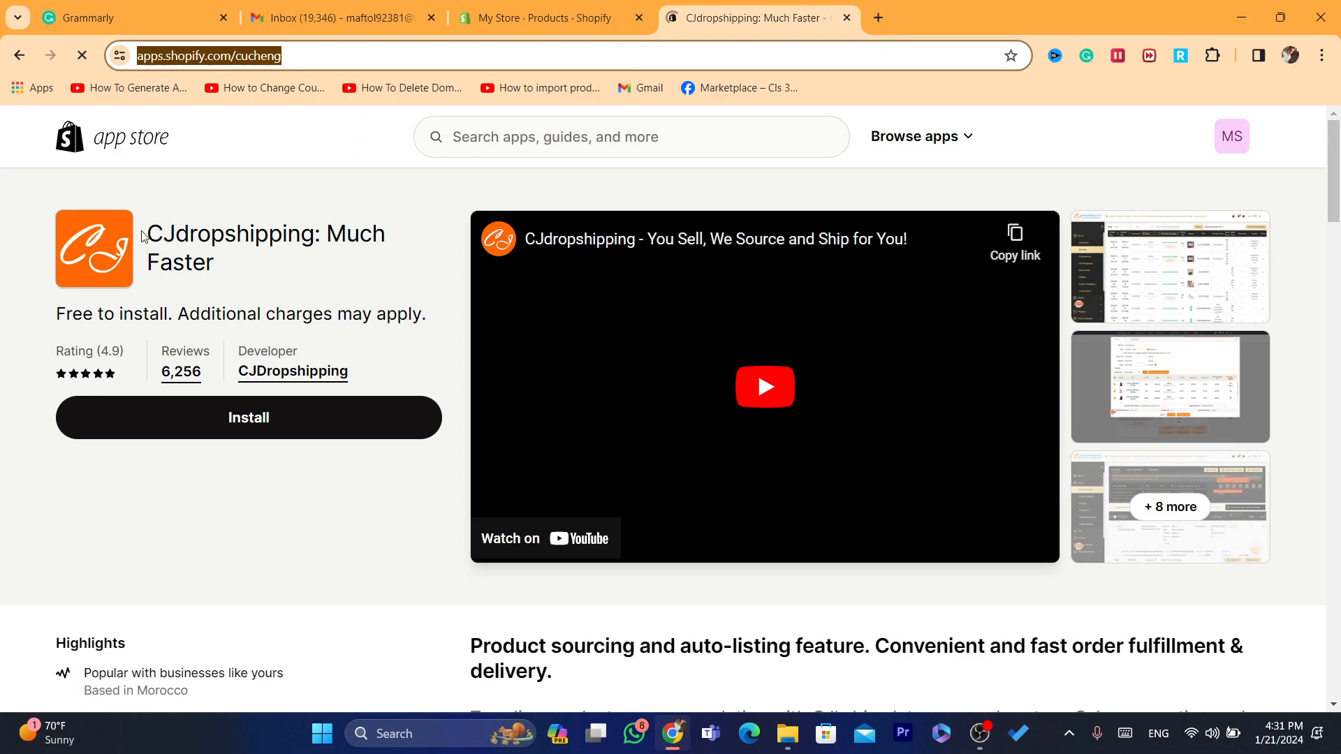
Examine the app name, pricing note and developer on the CJdropshipping listing in the Shopify App Store.
left_click_drag(143, 236, 228, 265)
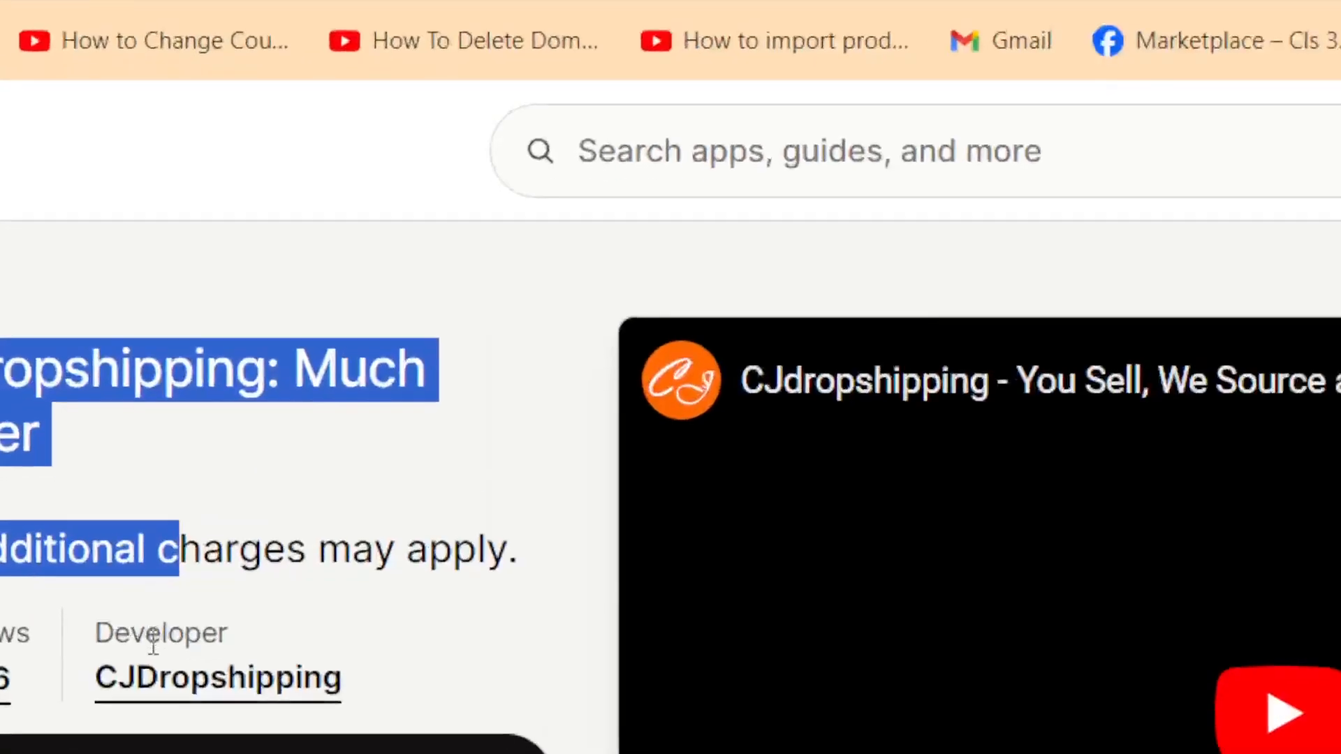
left_click(229, 341)
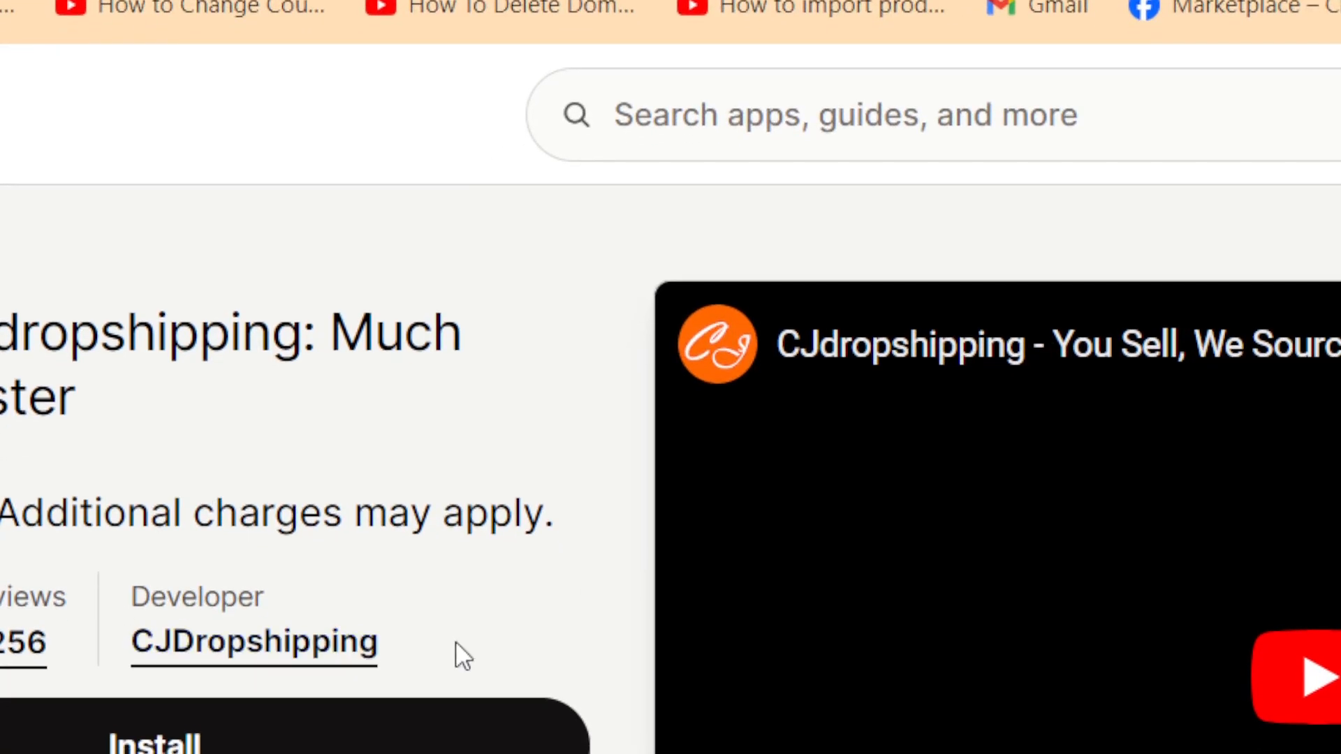
left_click_drag(380, 671, 128, 686)
left_click_drag(233, 618, 261, 628)
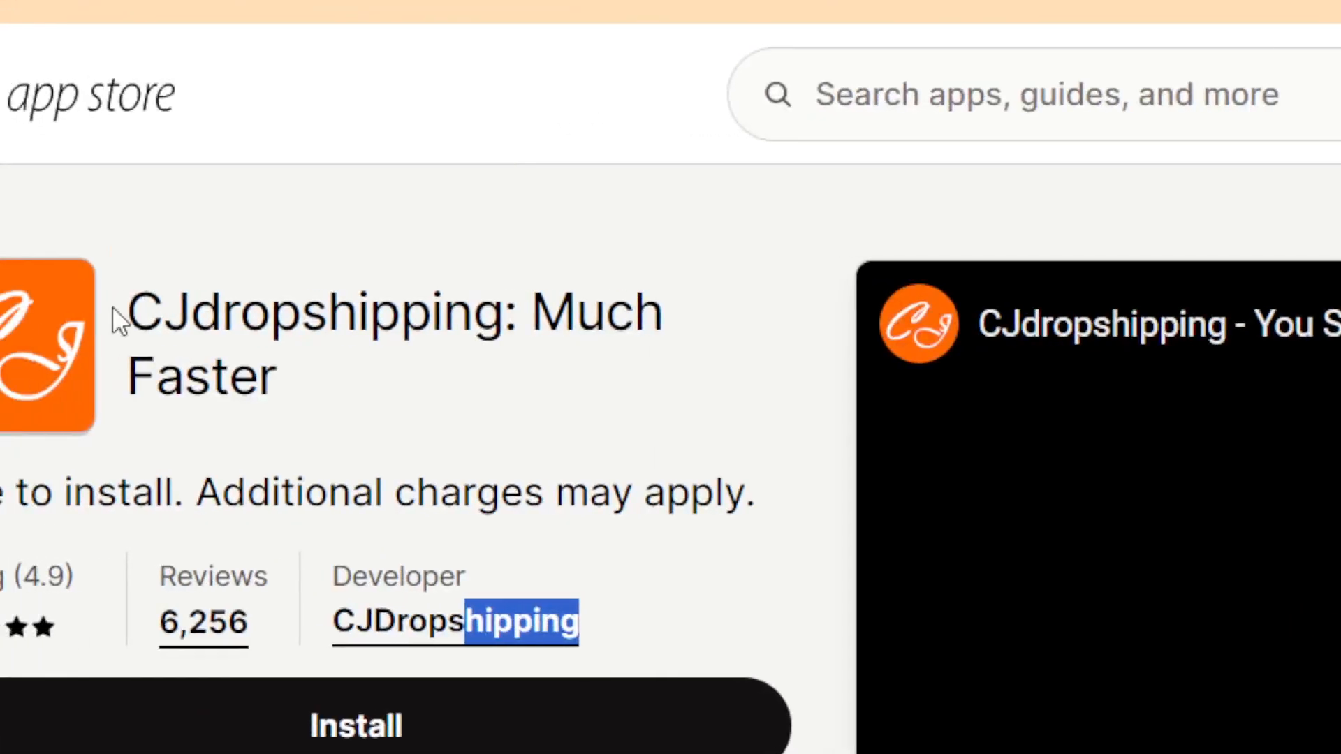
left_click_drag(141, 233, 266, 270)
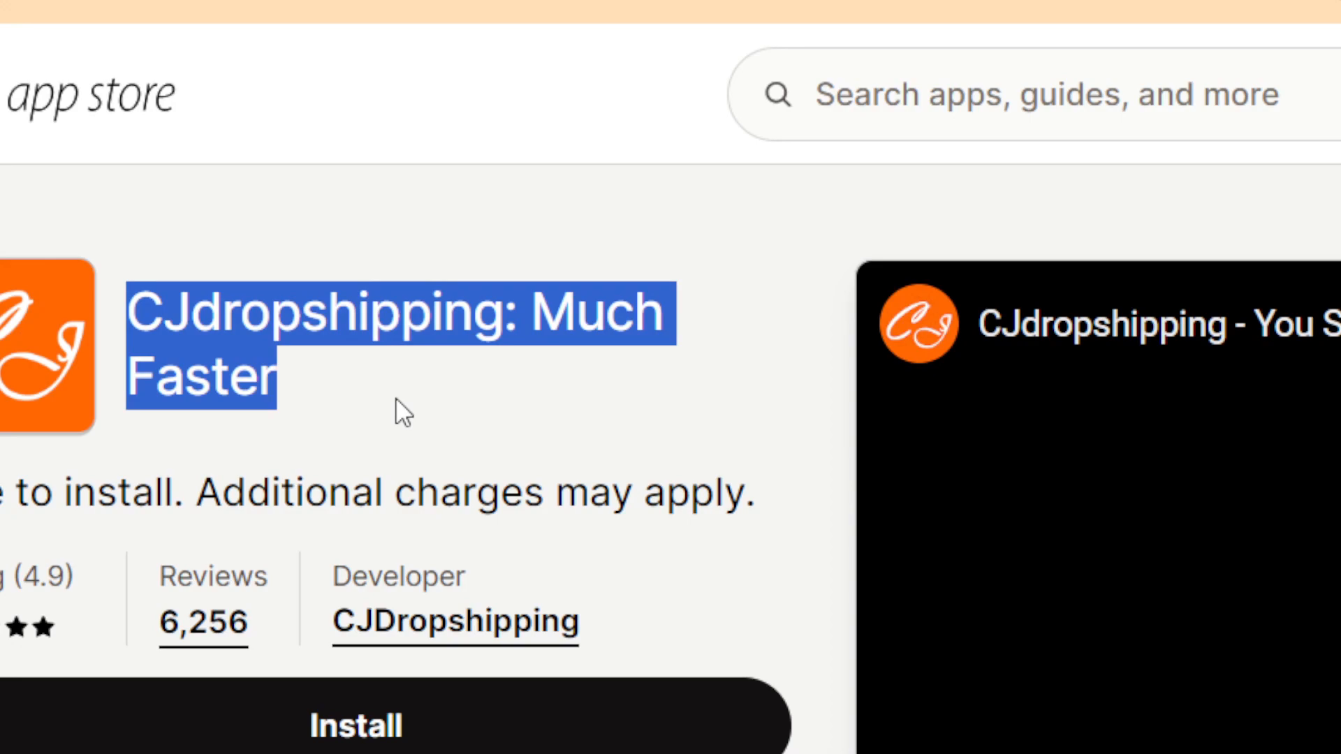
left_click(413, 466)
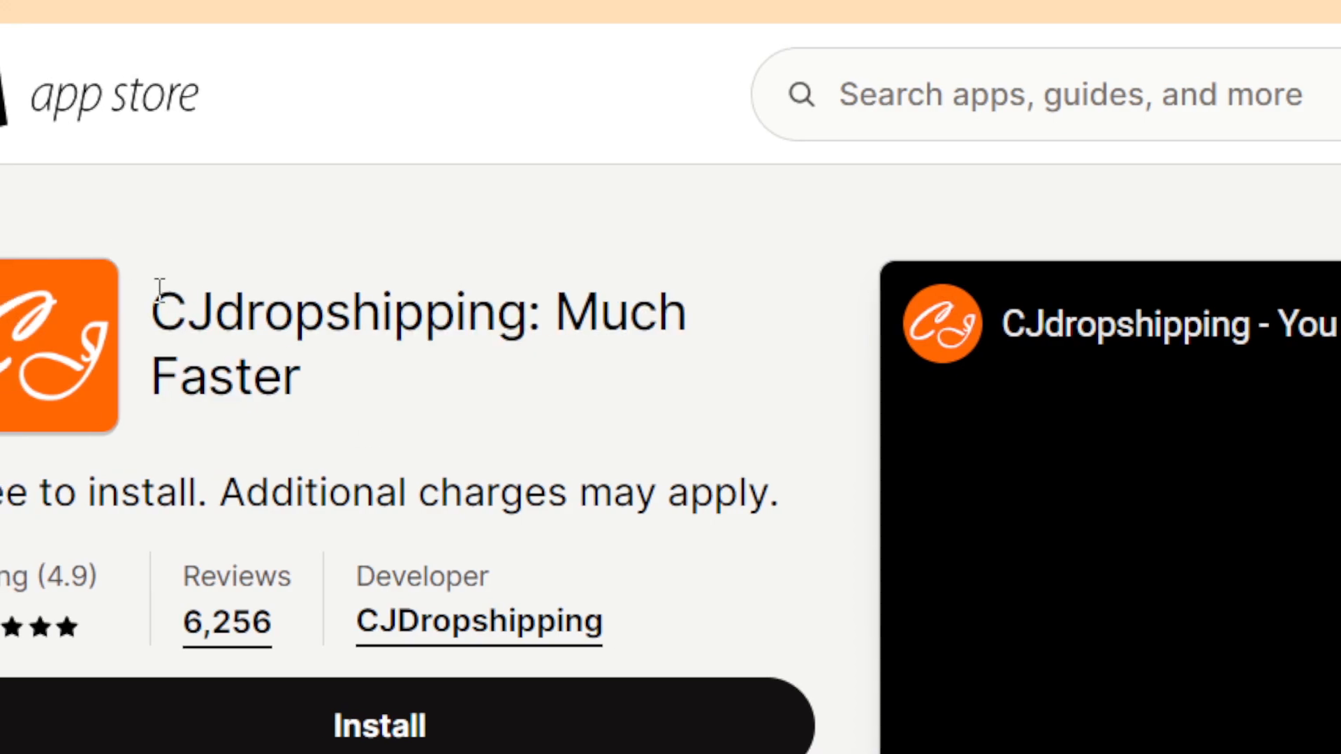
left_click_drag(133, 287, 534, 442)
left_click(635, 542)
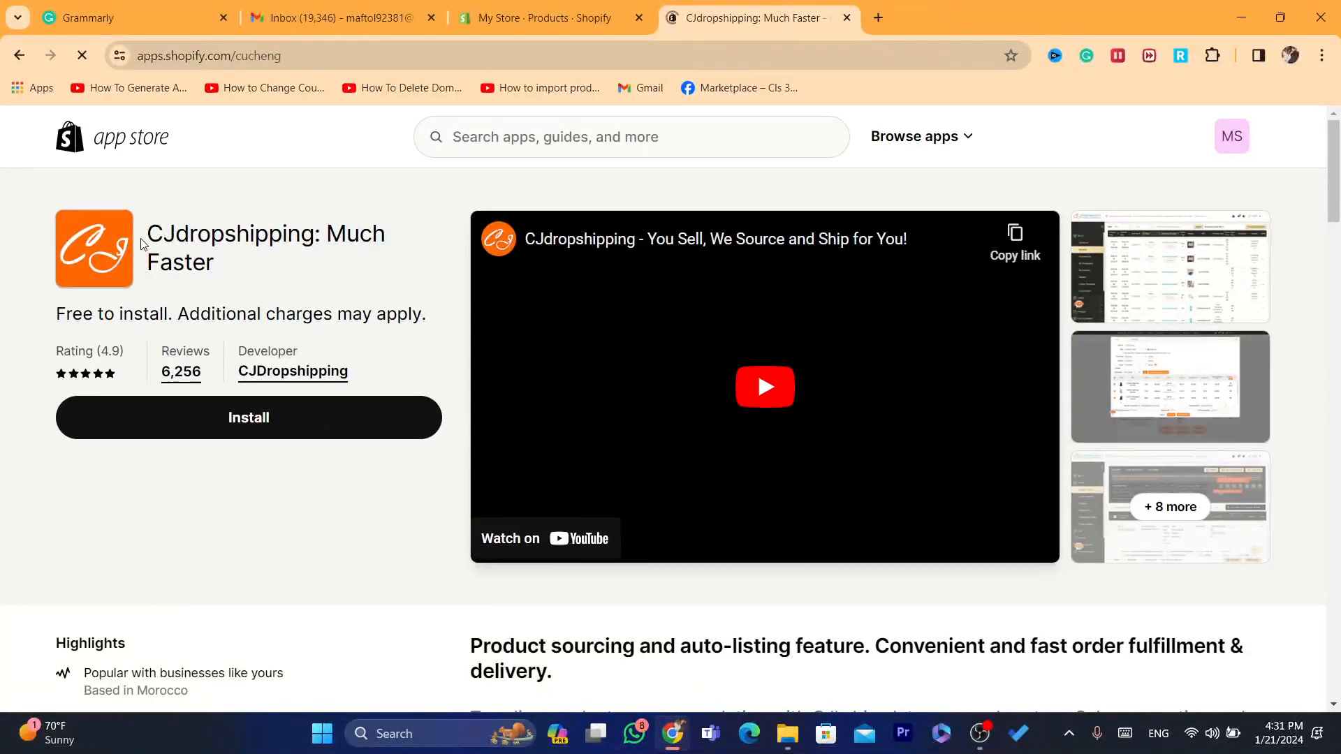
left_click_drag(143, 243, 291, 289)
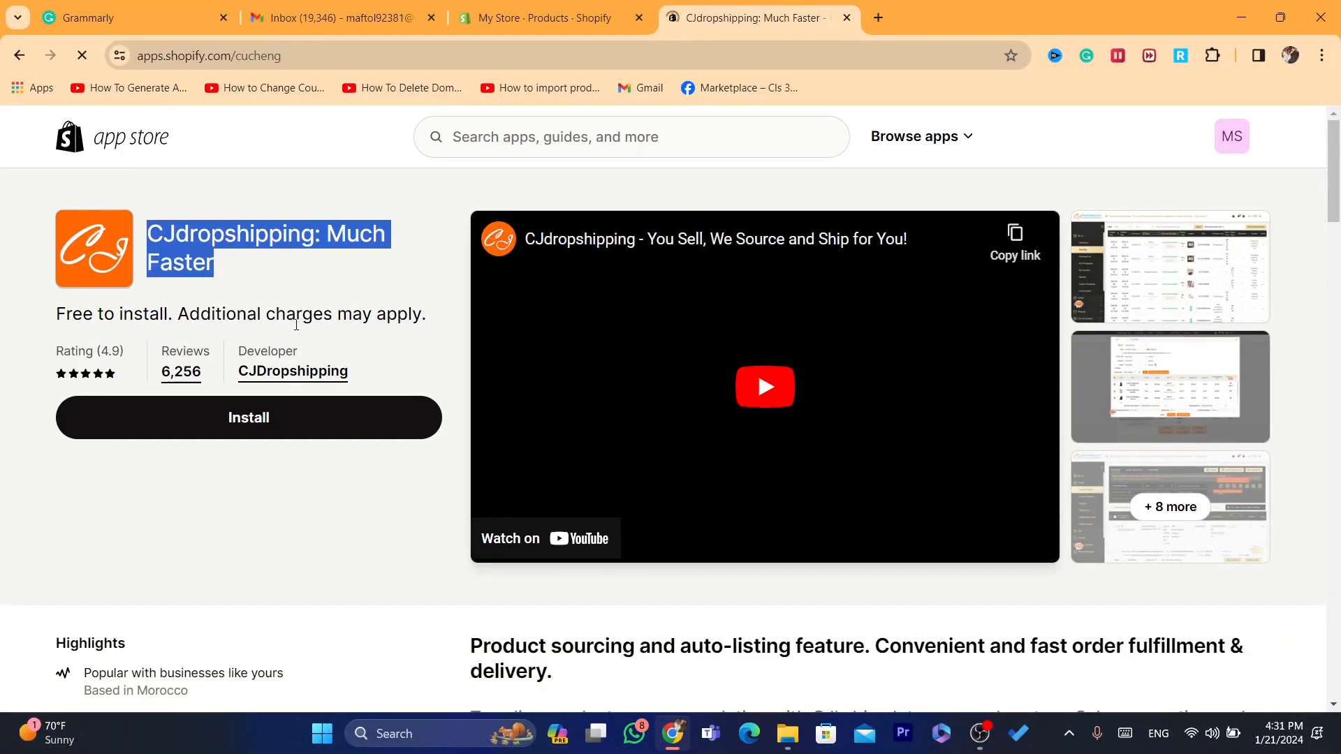
double_click(296, 316)
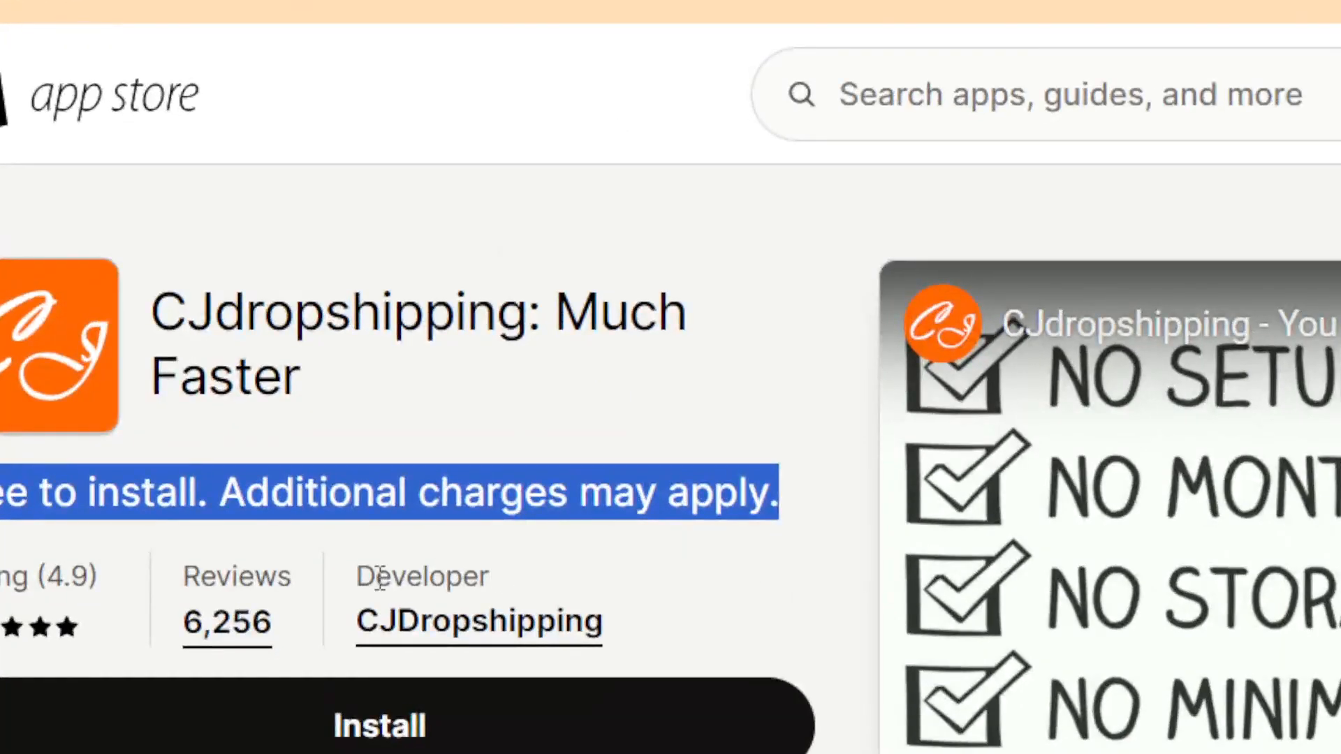
left_click_drag(248, 351, 294, 351)
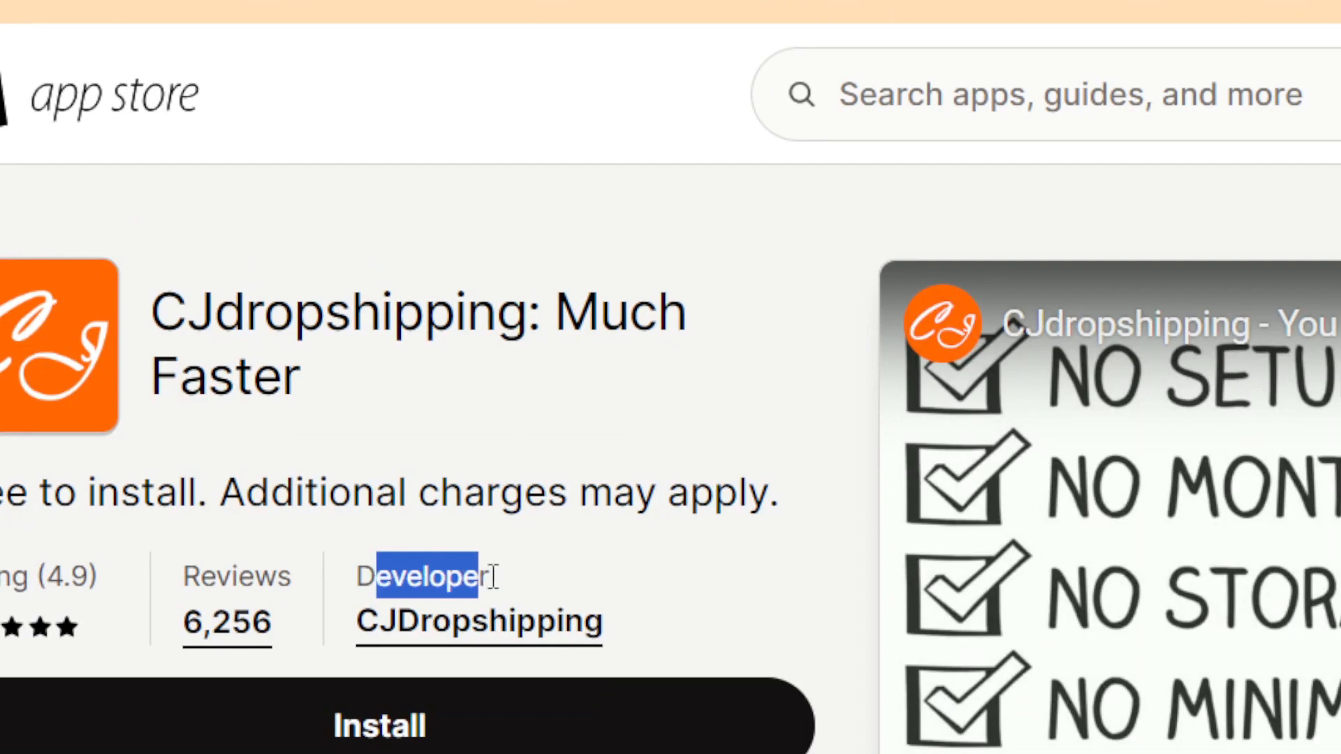
left_click_drag(616, 588, 622, 622)
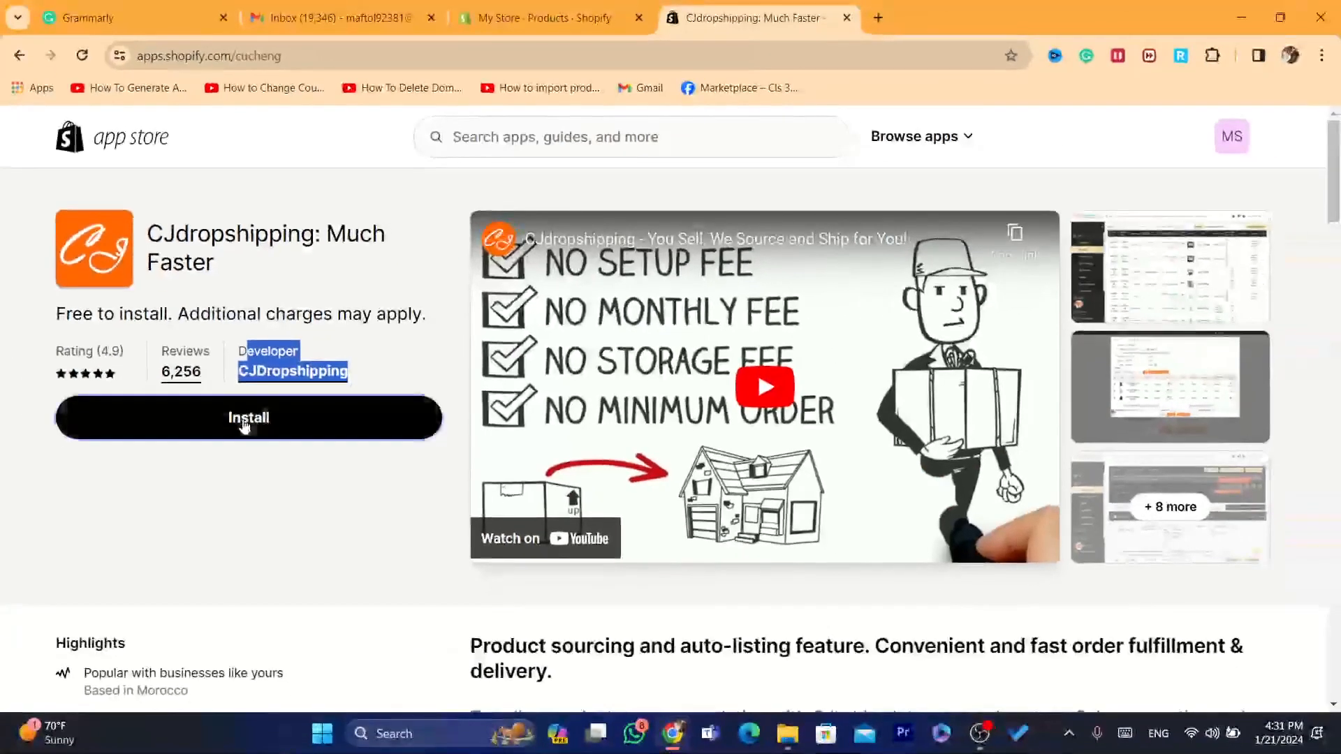
Install the CJdropshipping app on the Shopify store and check the CJ account offered for authorization.
left_click(244, 423)
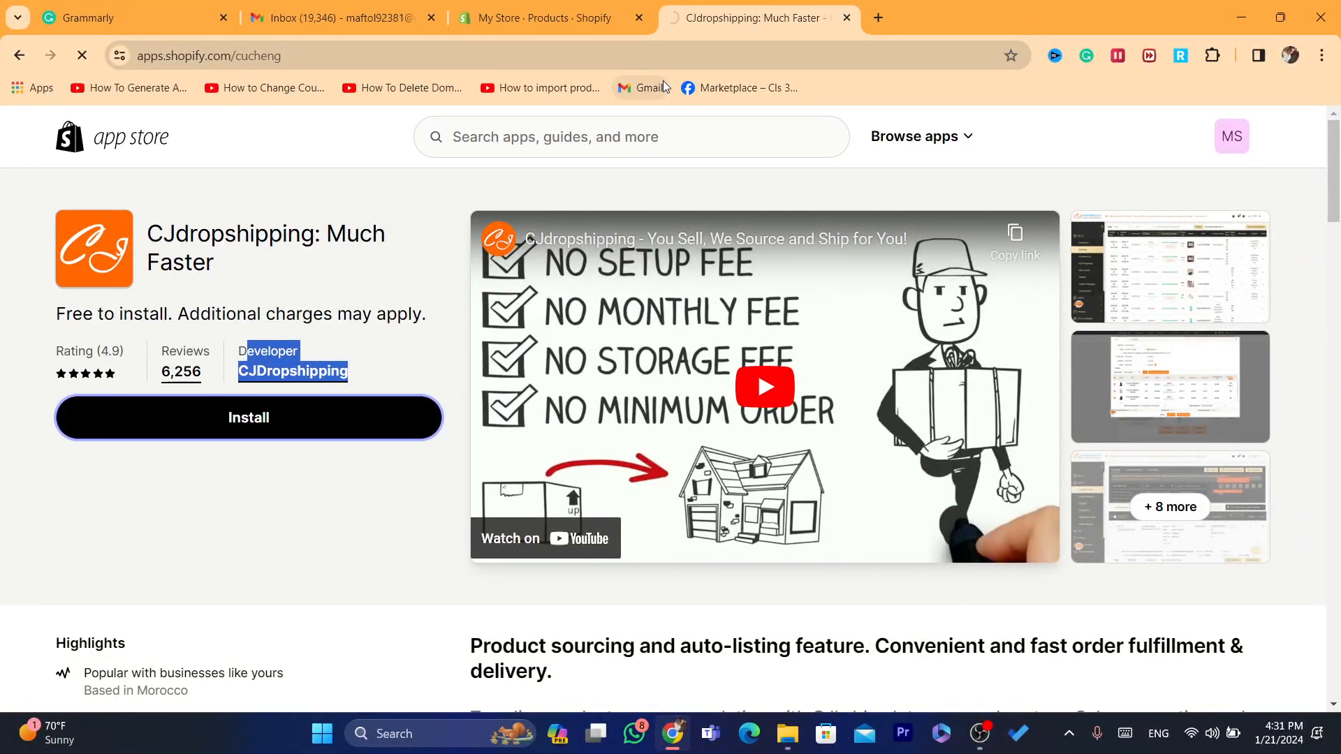
left_click(645, 61)
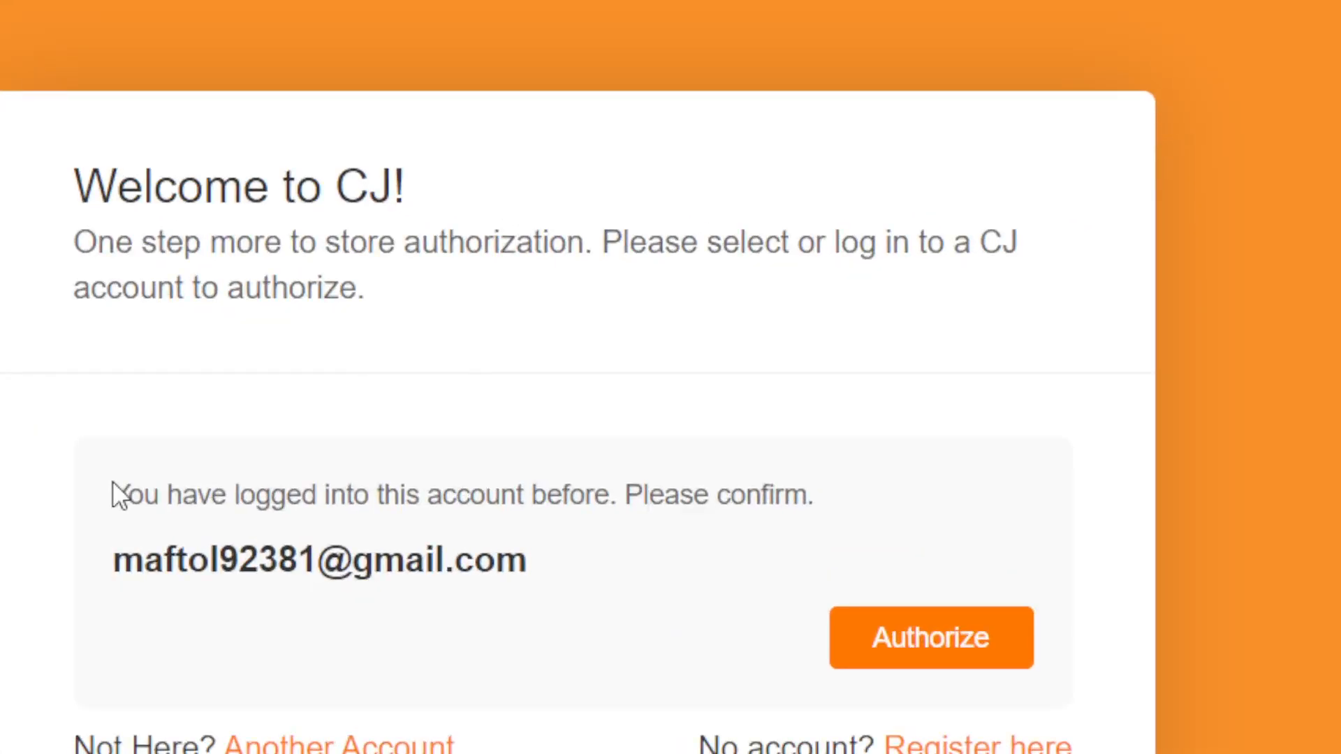
left_click_drag(466, 402, 665, 395)
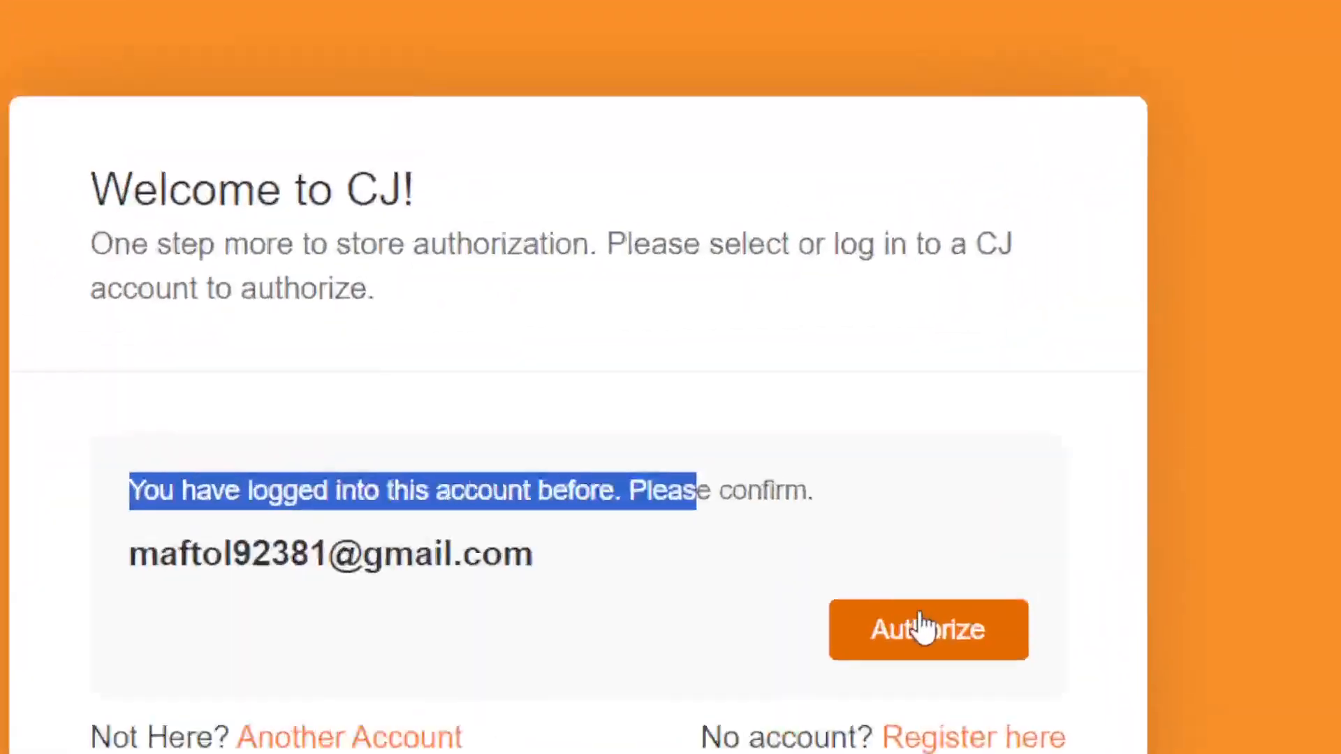
Authorize the Shopify store with the logged-in CJ account, accept the Store Authorization Agreement, and dismiss the assistant's pop-up.
left_click(923, 625)
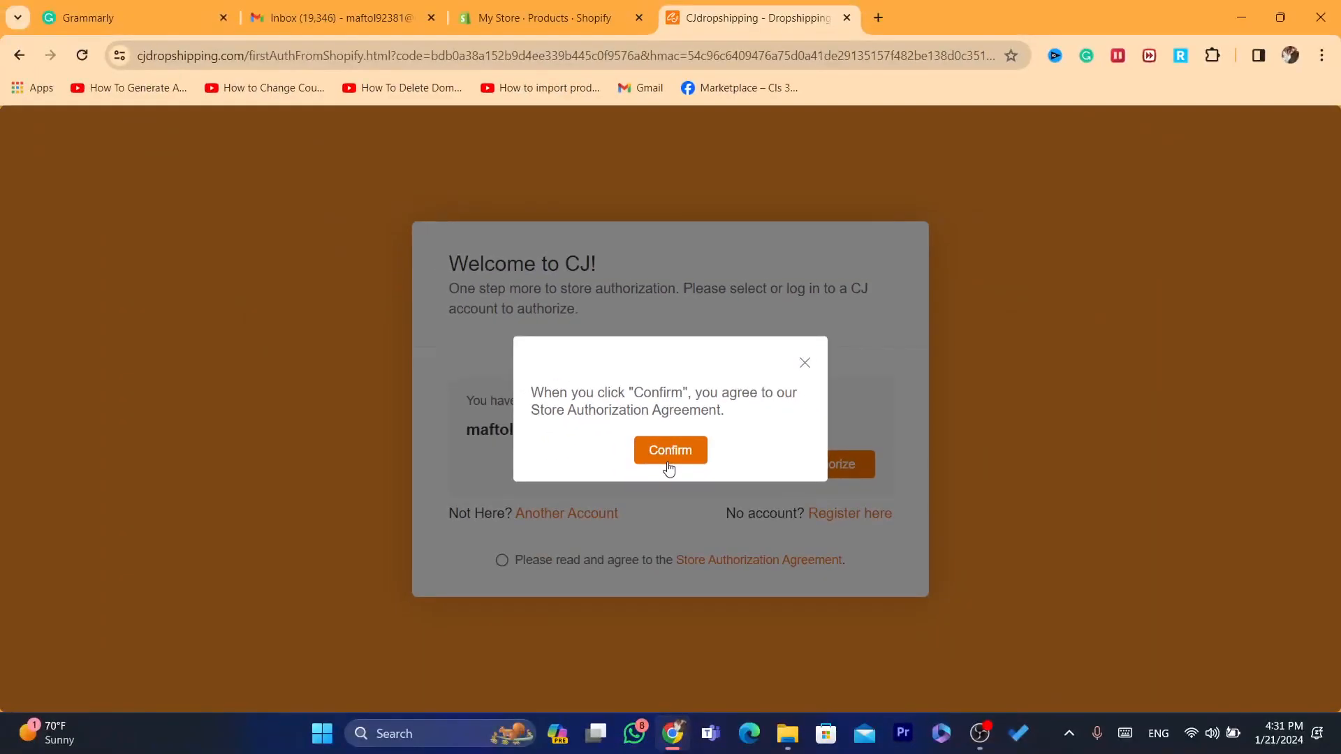
left_click(573, 601)
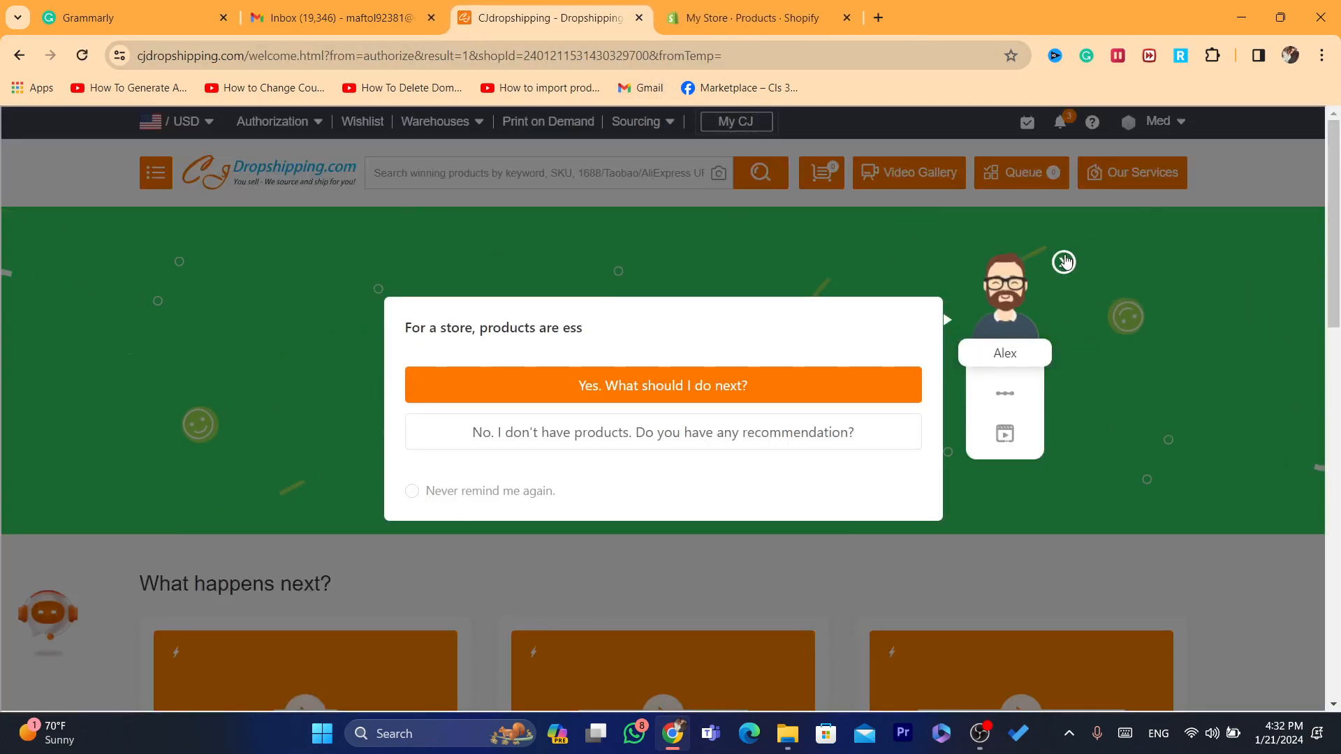
left_click(1064, 262)
Read the authorization result on the CJdropshipping welcome page and look at the Shopify store's product list.
left_click(803, 7)
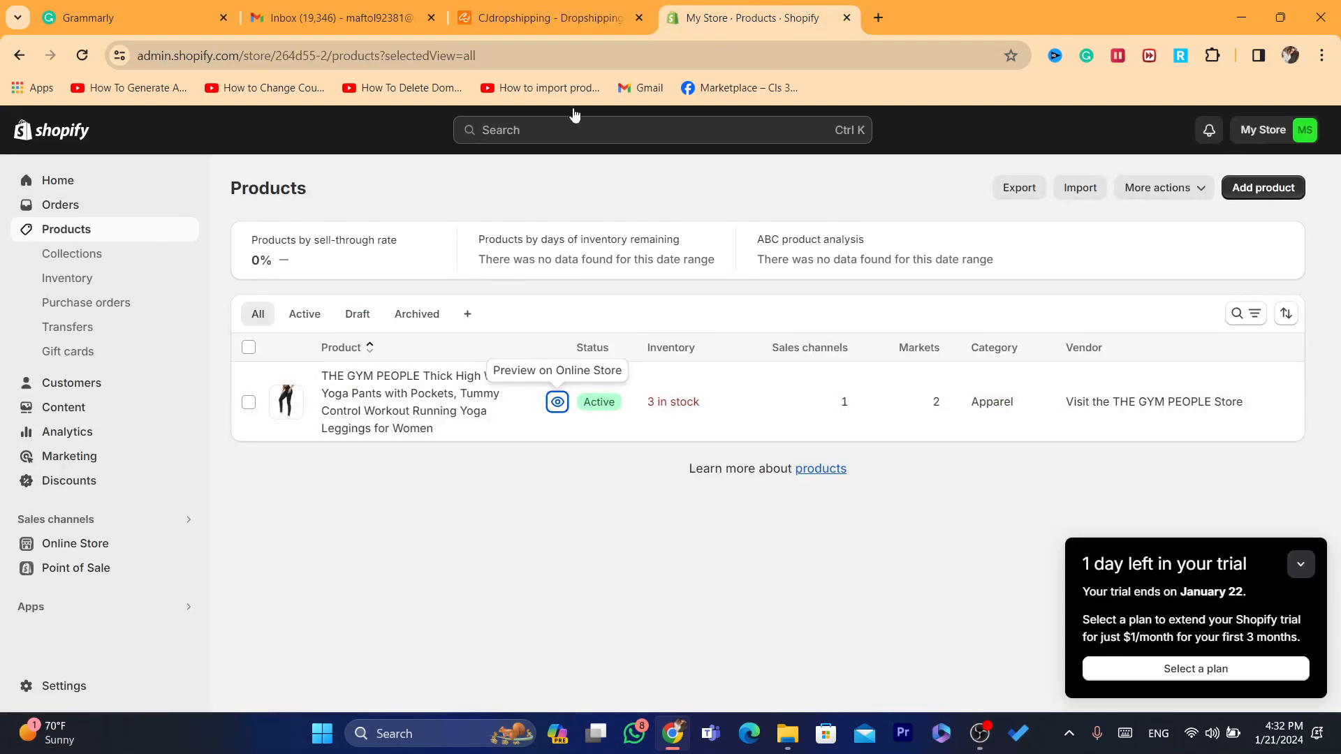
left_click(576, 7)
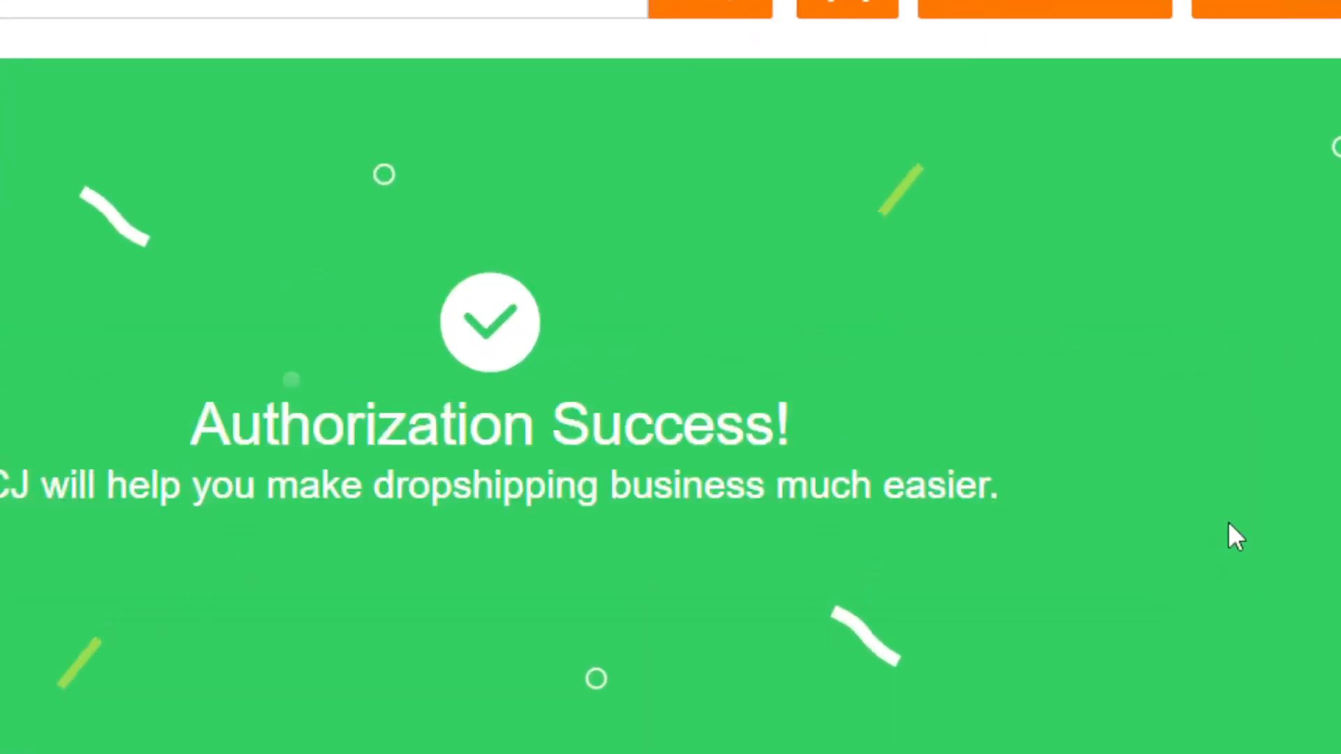
left_click_drag(191, 423, 1069, 497)
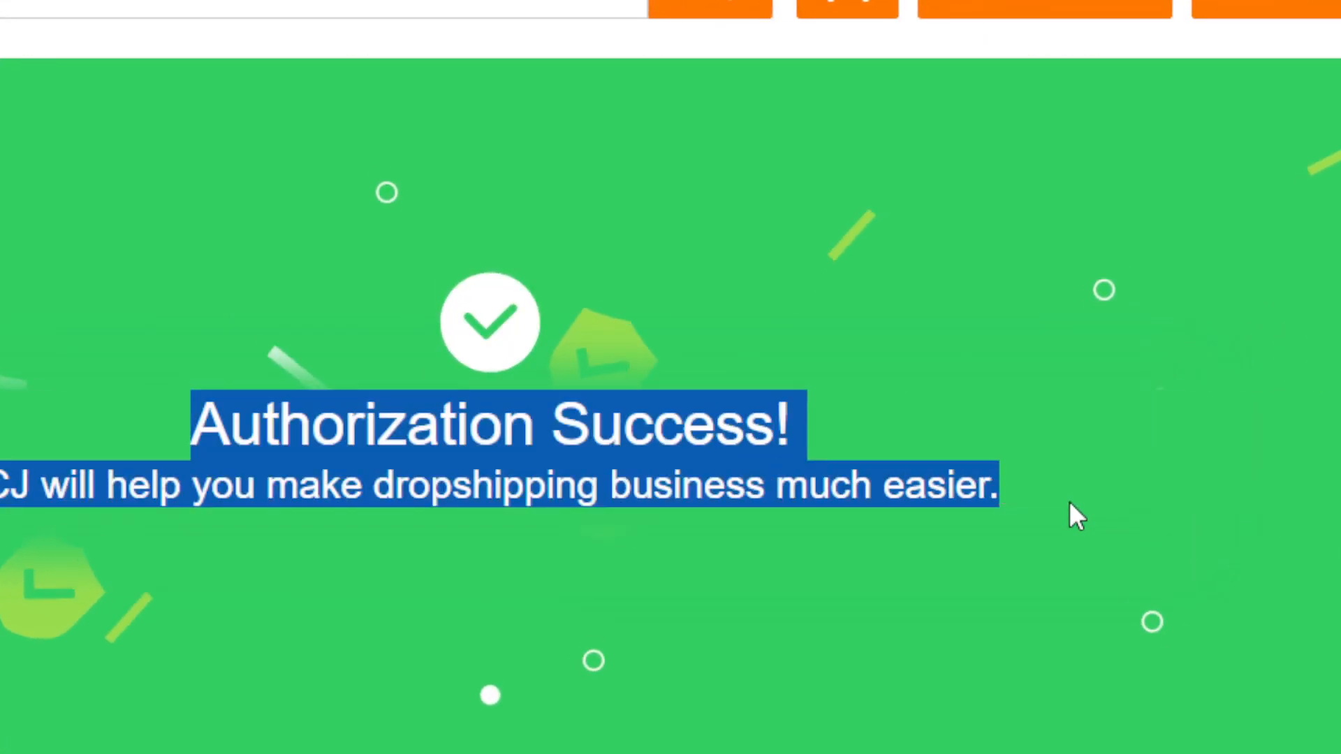
left_click(1069, 500)
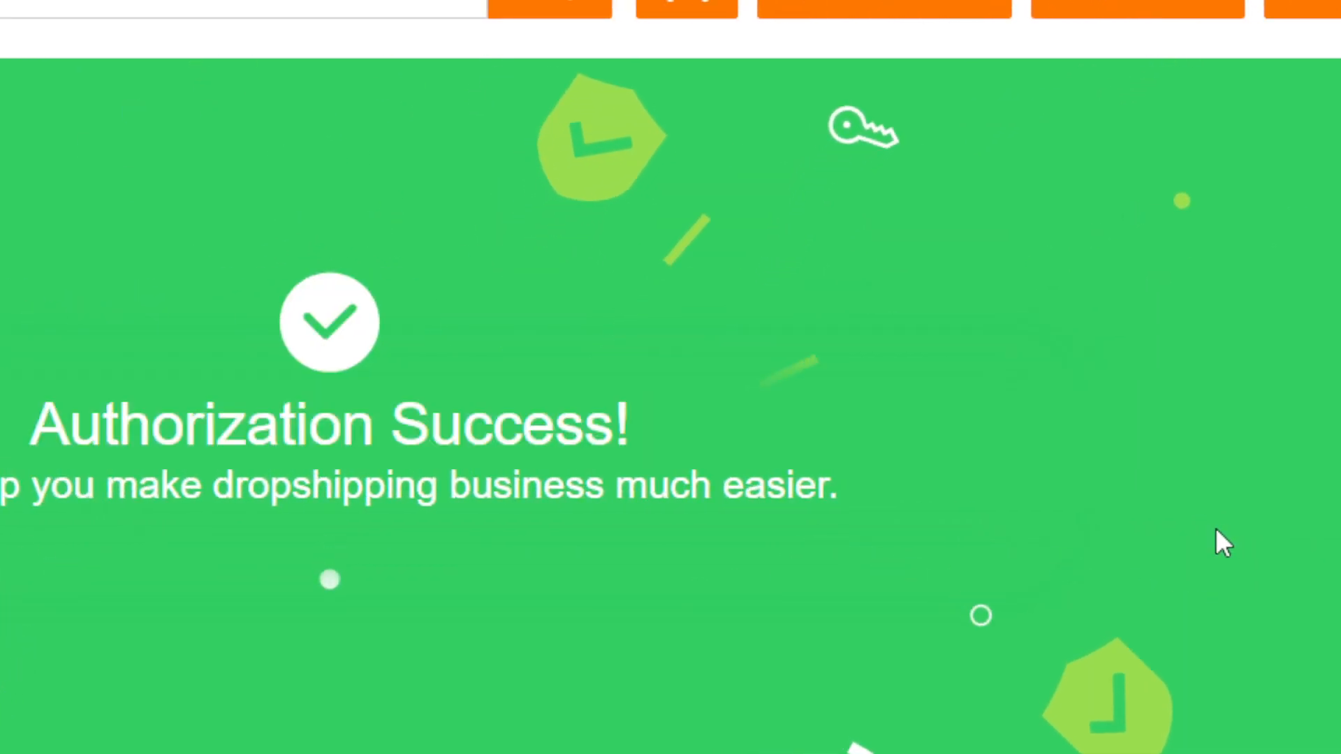
left_click_drag(191, 423, 726, 482)
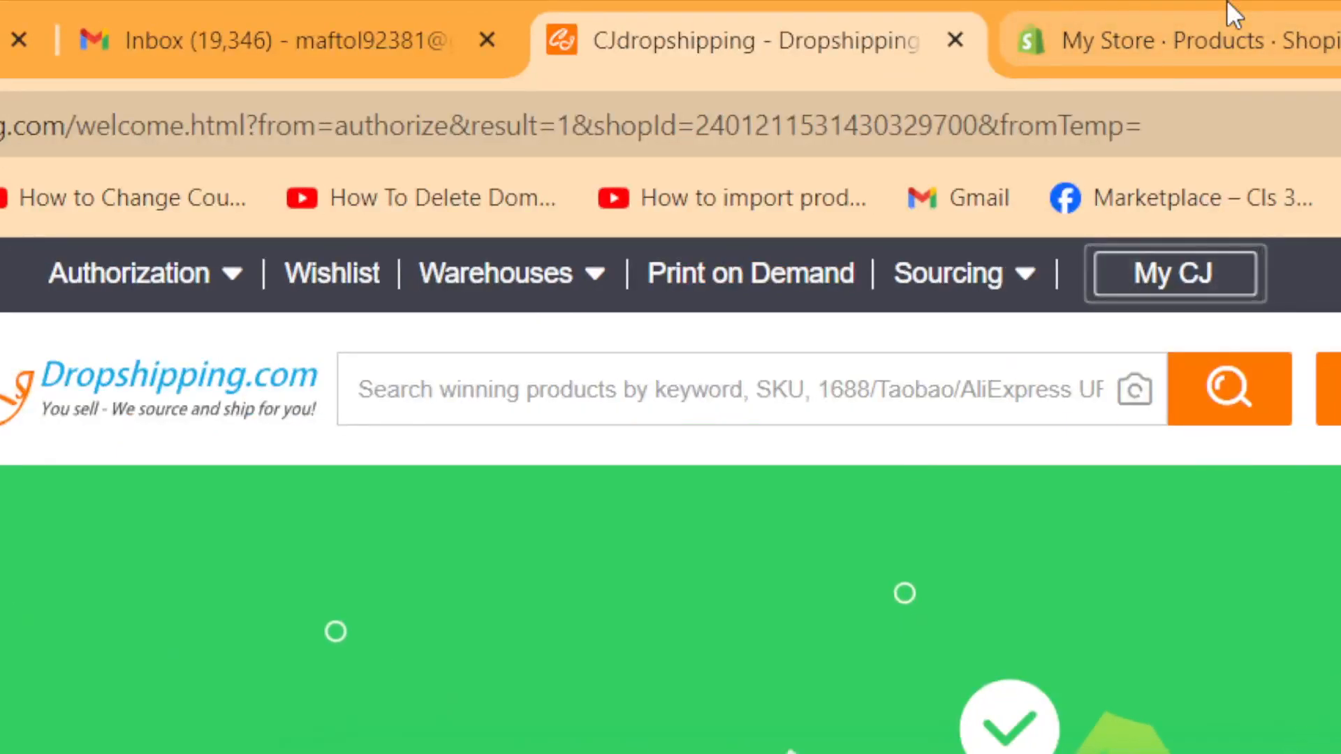
left_click(1227, 9)
left_click(703, 12)
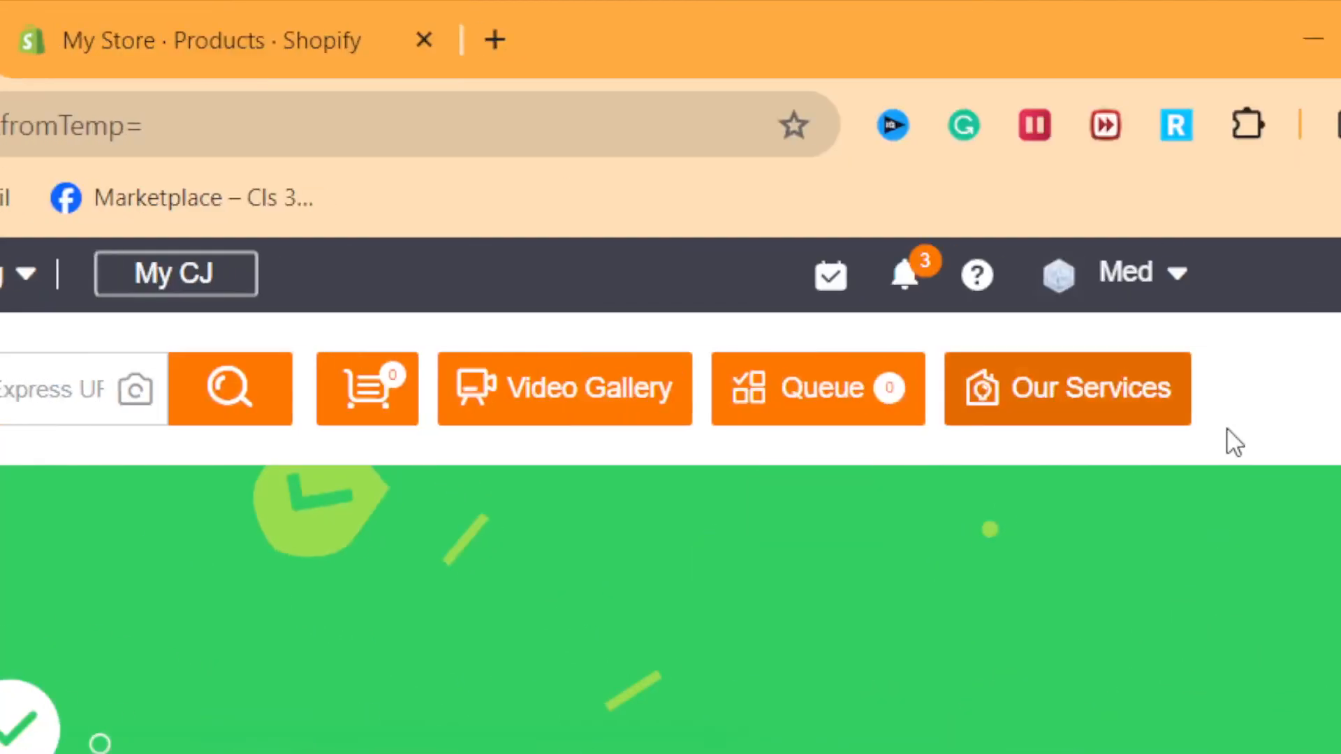
Follow the option for listing CJ products to the store and dismiss the assistant's welcome pop-up.
scroll(1234, 443, "down", 6)
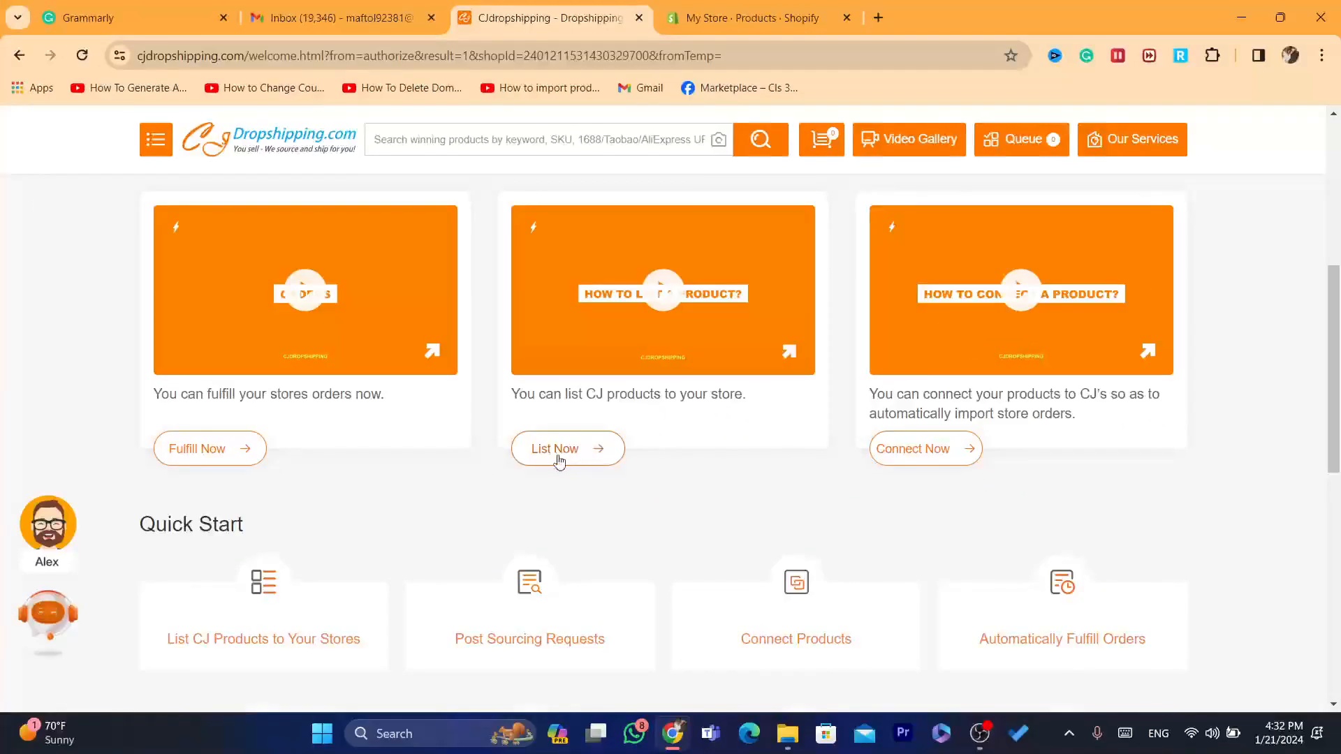
left_click(557, 454)
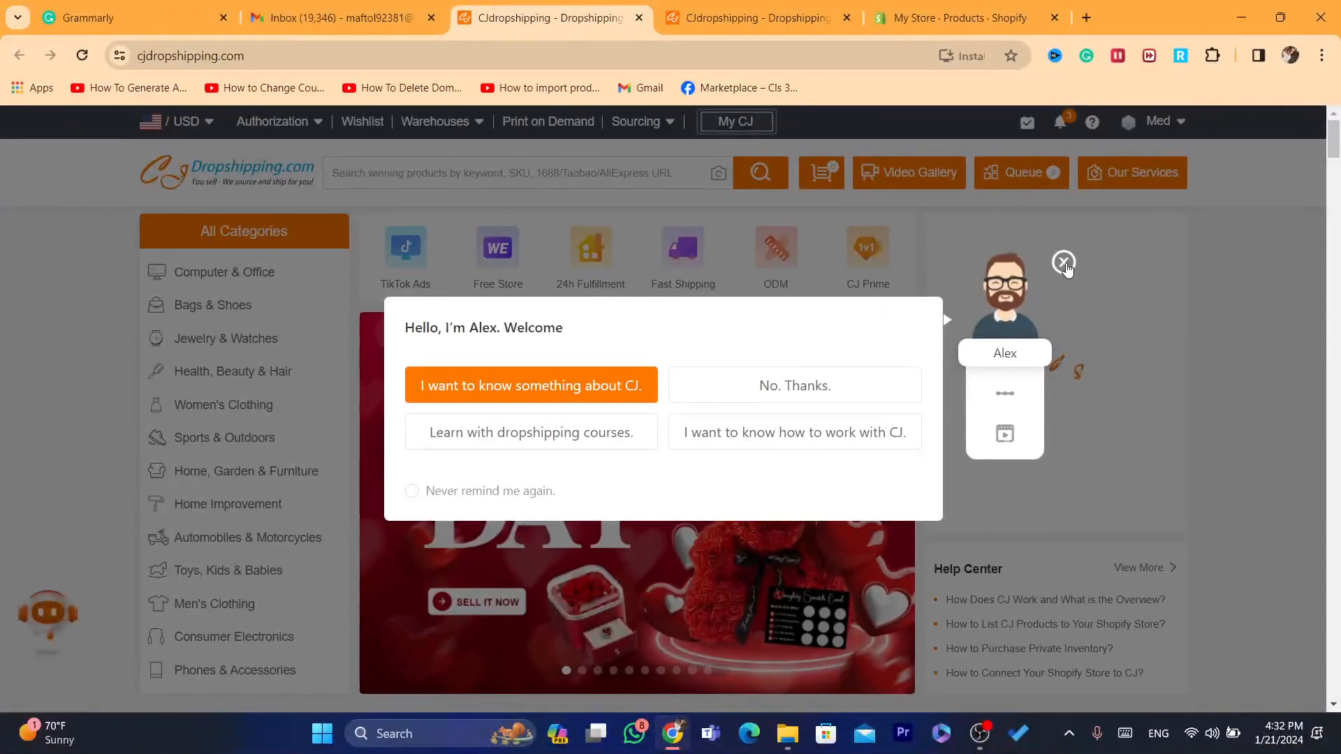
left_click(1063, 263)
Open the Box Creative Handmade Rose Flower product from the Video Products and bring up its listing form for the connected Shopify store.
left_click_drag(1333, 140, 1335, 258)
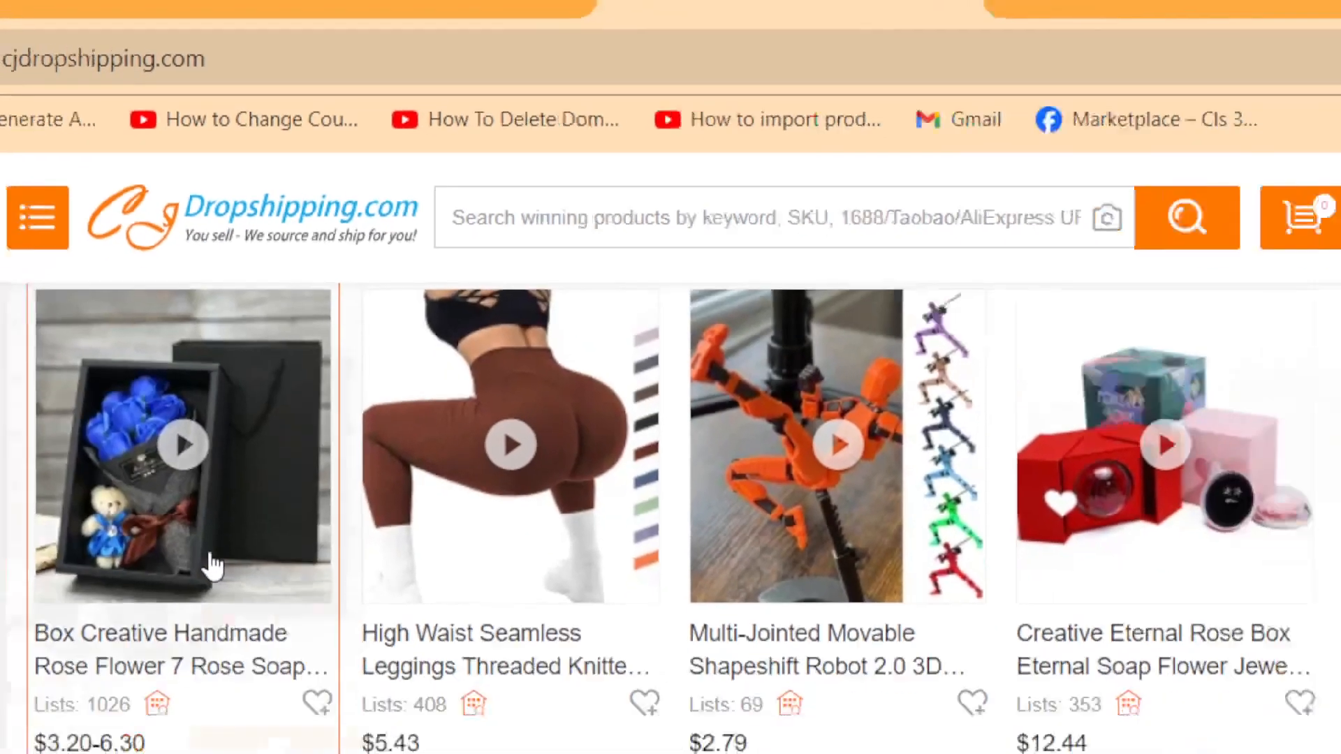
left_click(42, 691)
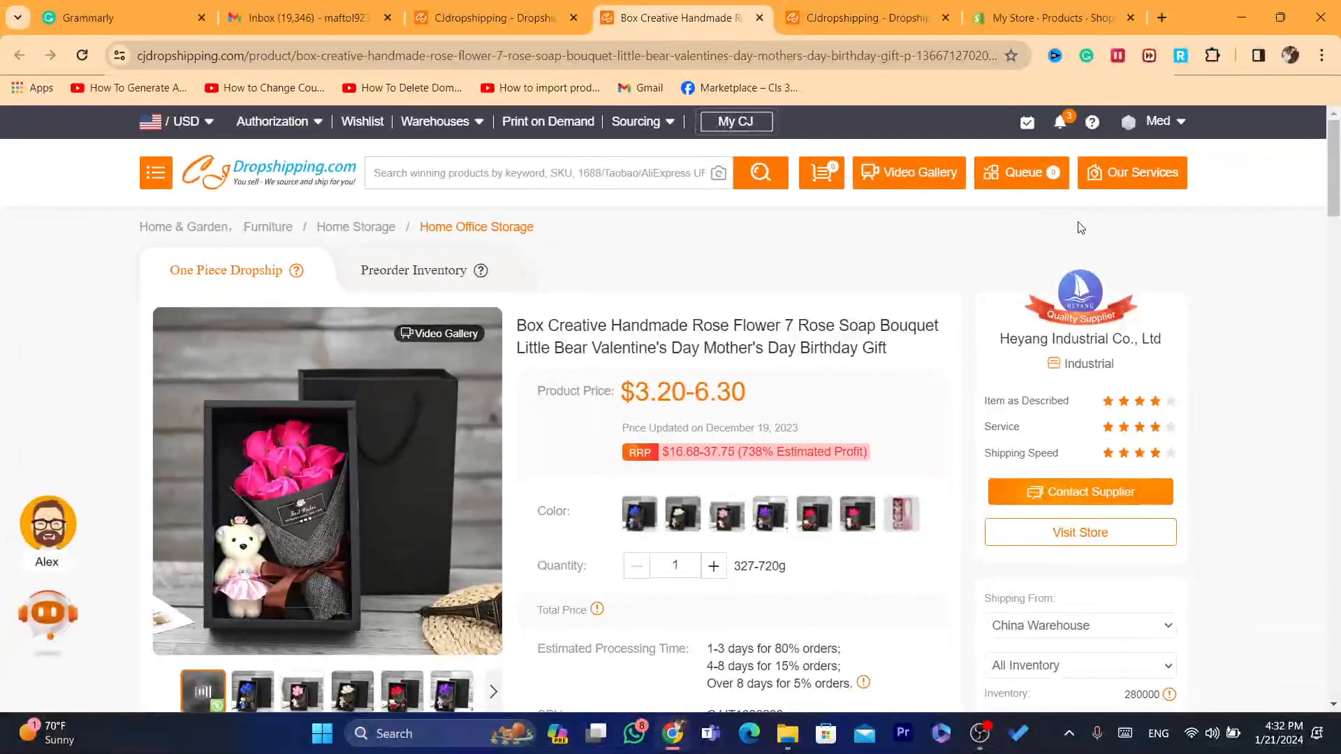
scroll(1333, 192, "down", 2)
scroll(1337, 192, "down", 5)
scroll(760, 384, "up", 1)
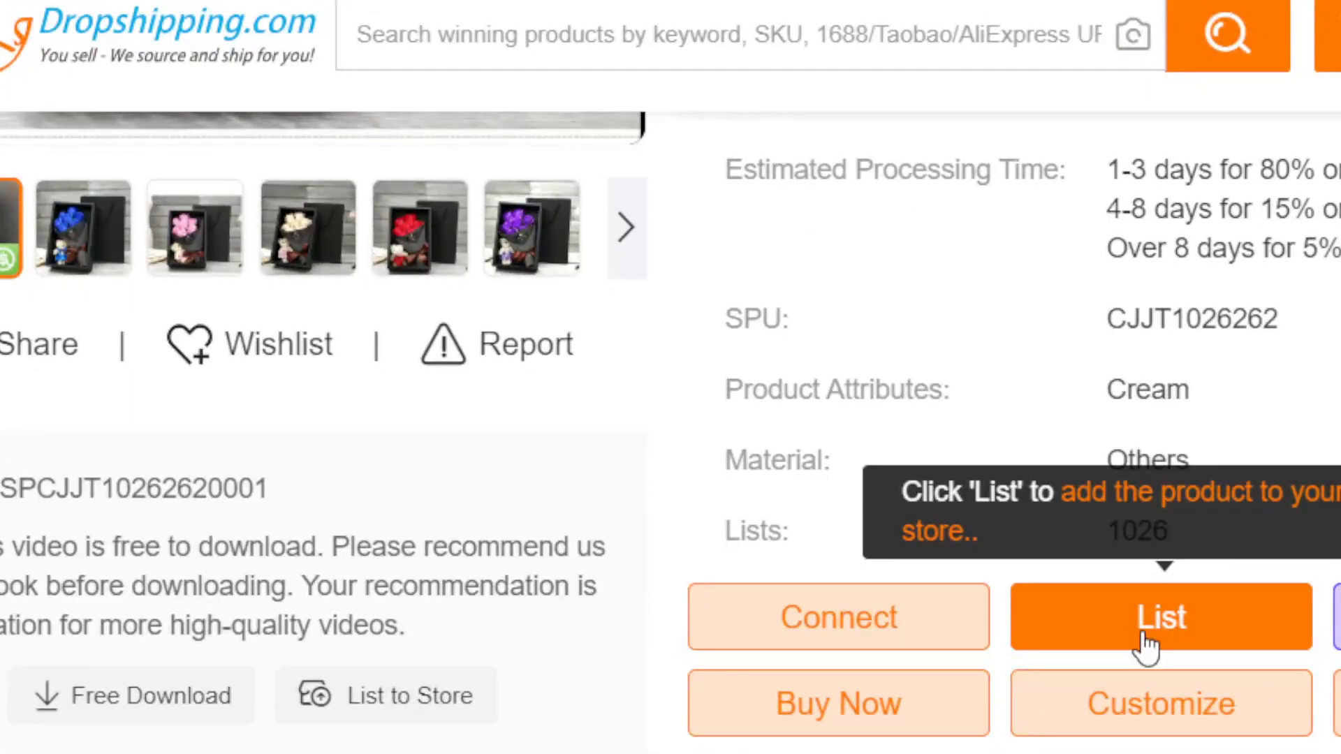
left_click(1148, 625)
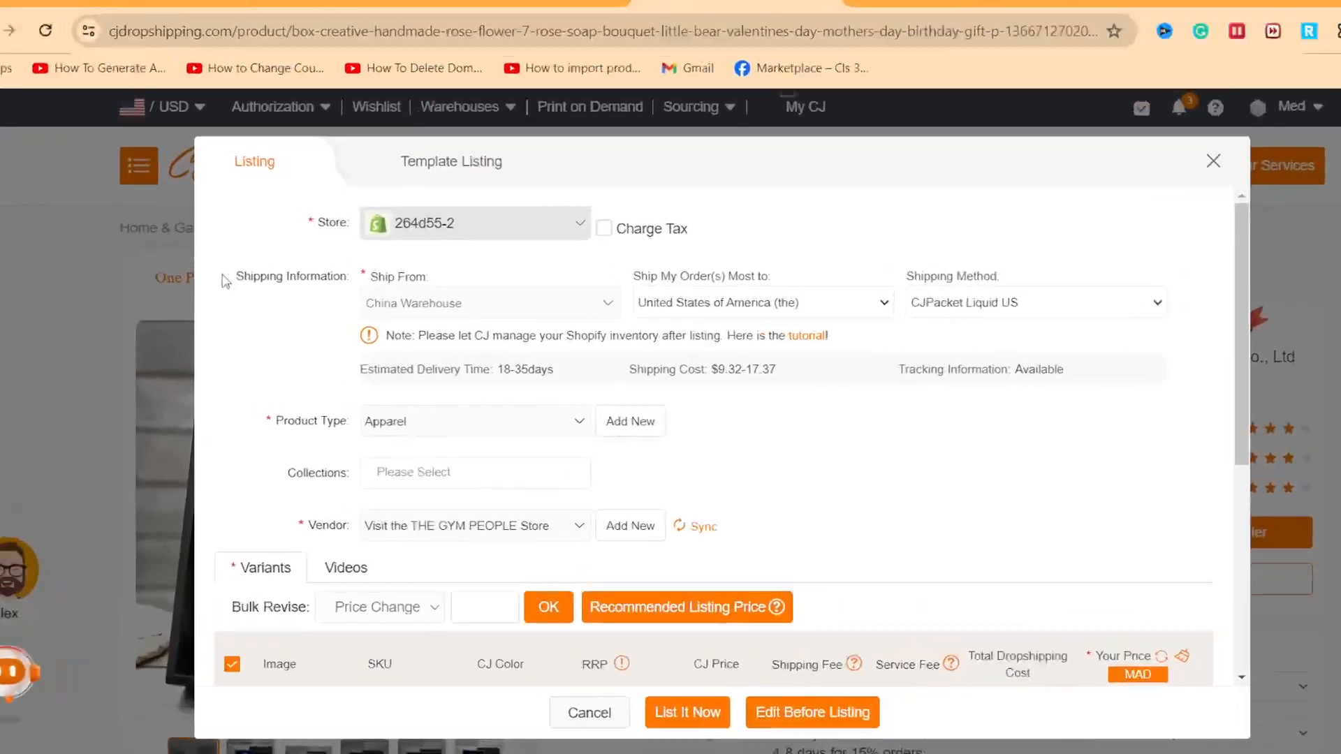
left_click_drag(71, 322, 388, 323)
left_click(412, 322)
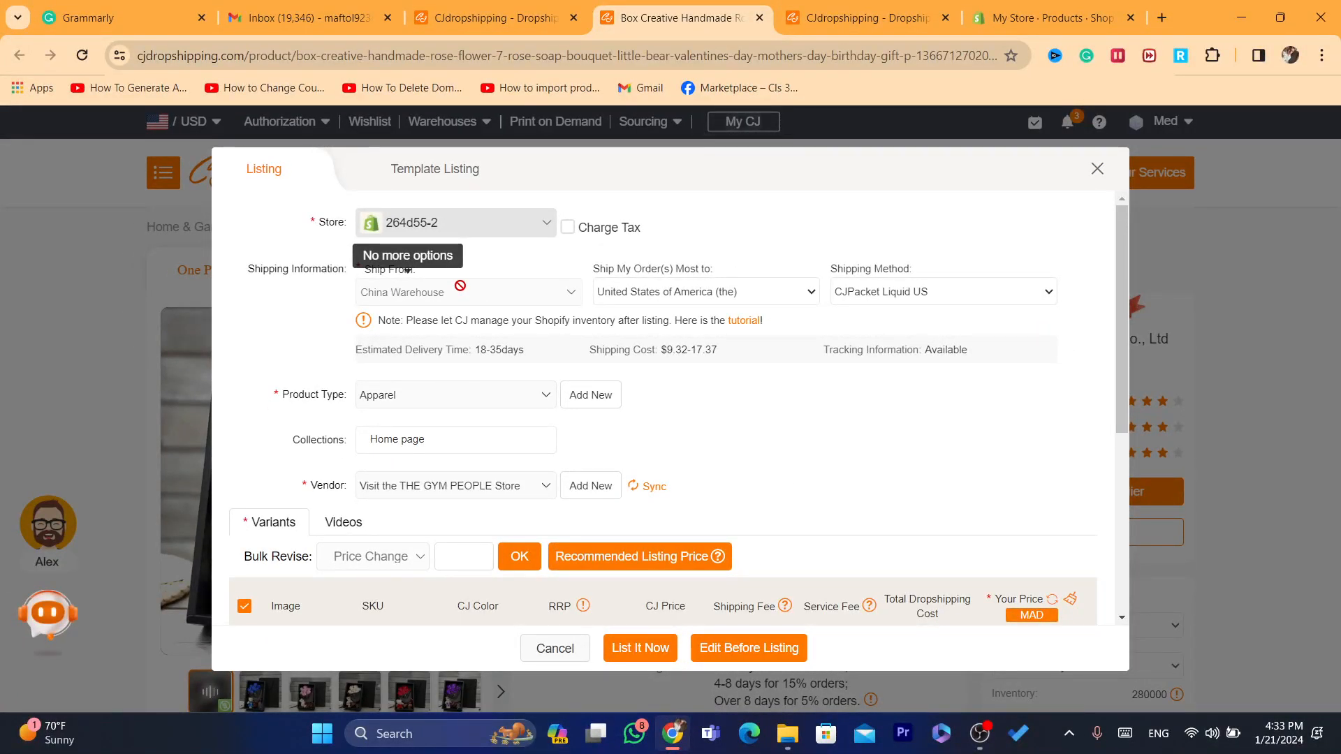
Examine the origin countries and shipping methods in the Delivery Time section of the CJdropshipping home page, and browse its products.
left_click(532, 8)
left_click_drag(1335, 253, 1333, 148)
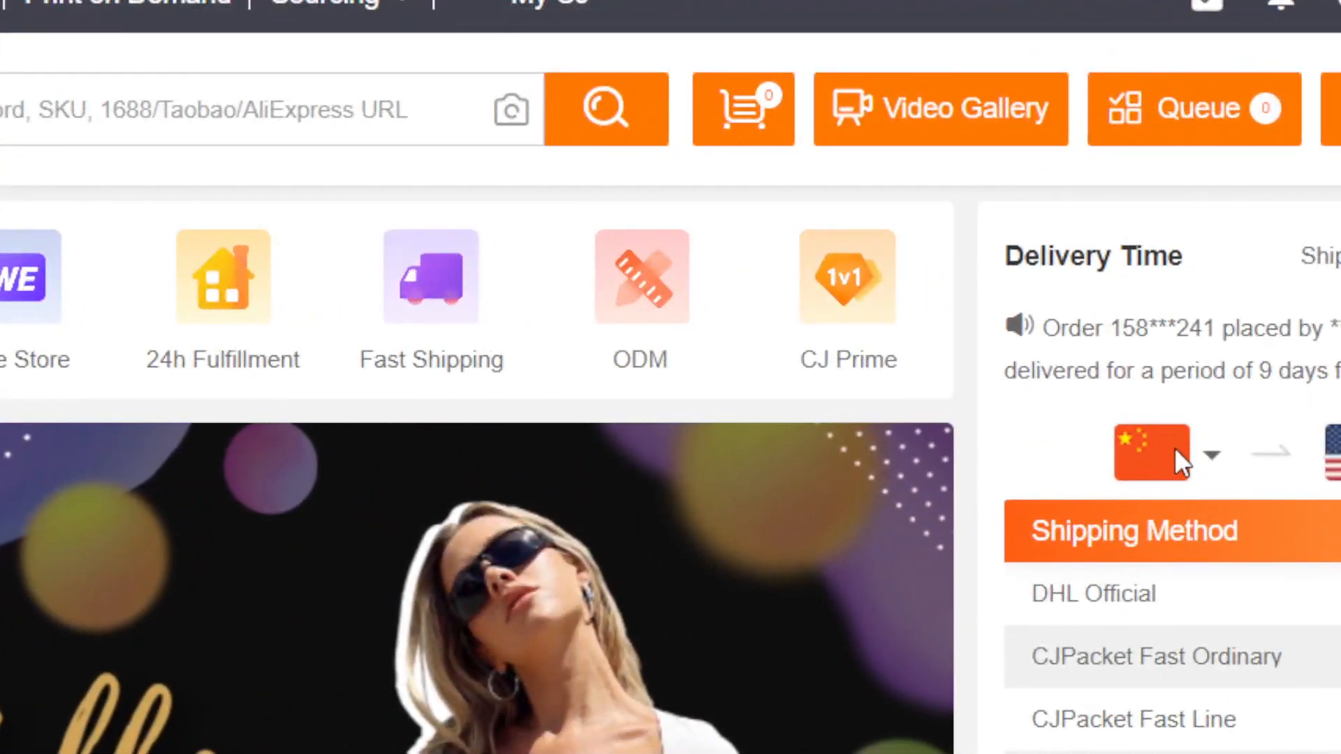
left_click(1015, 329)
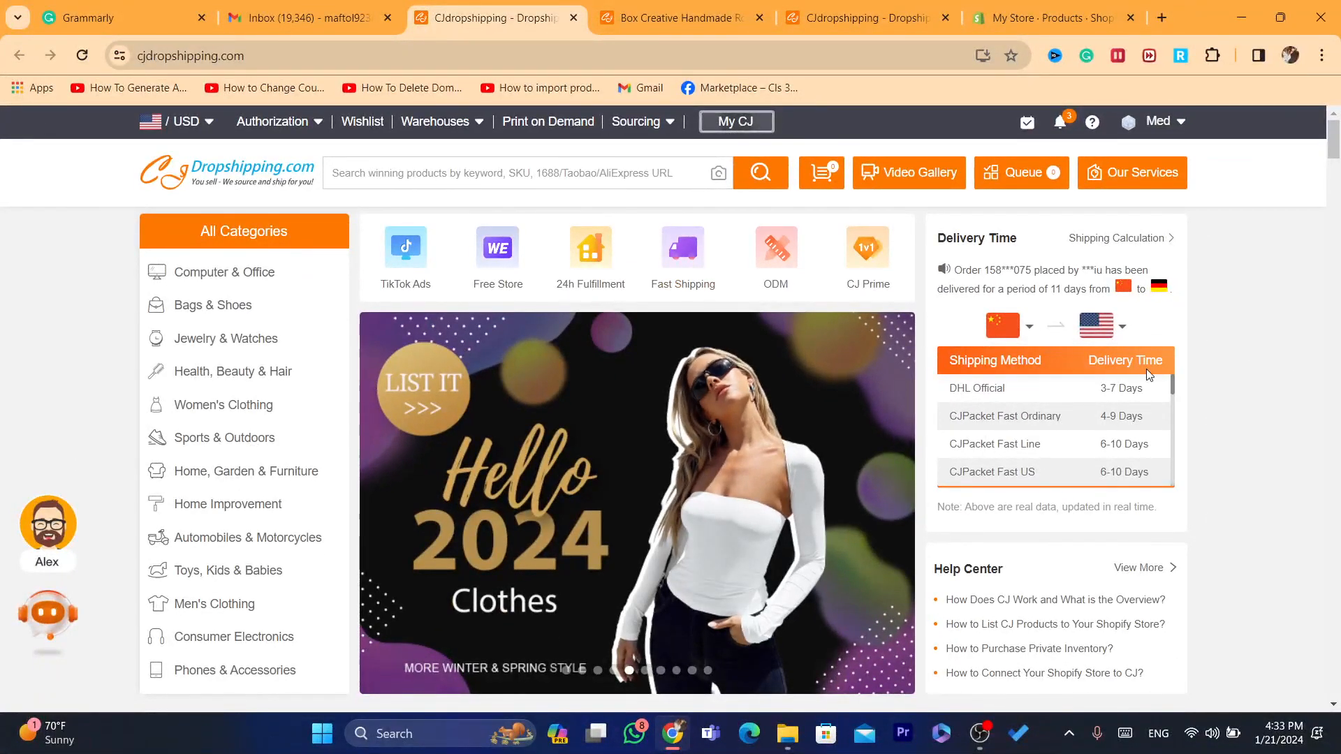
left_click(1003, 337)
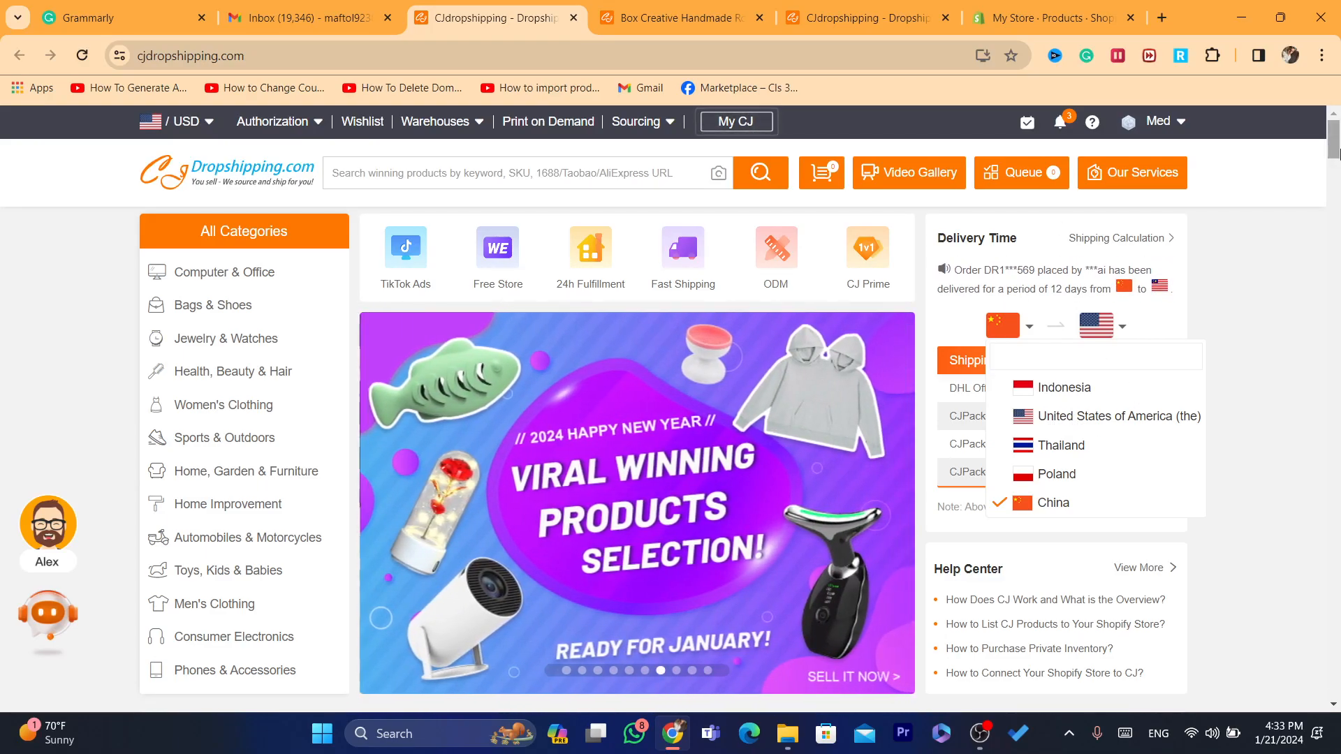
scroll(740, 260, "down", 15)
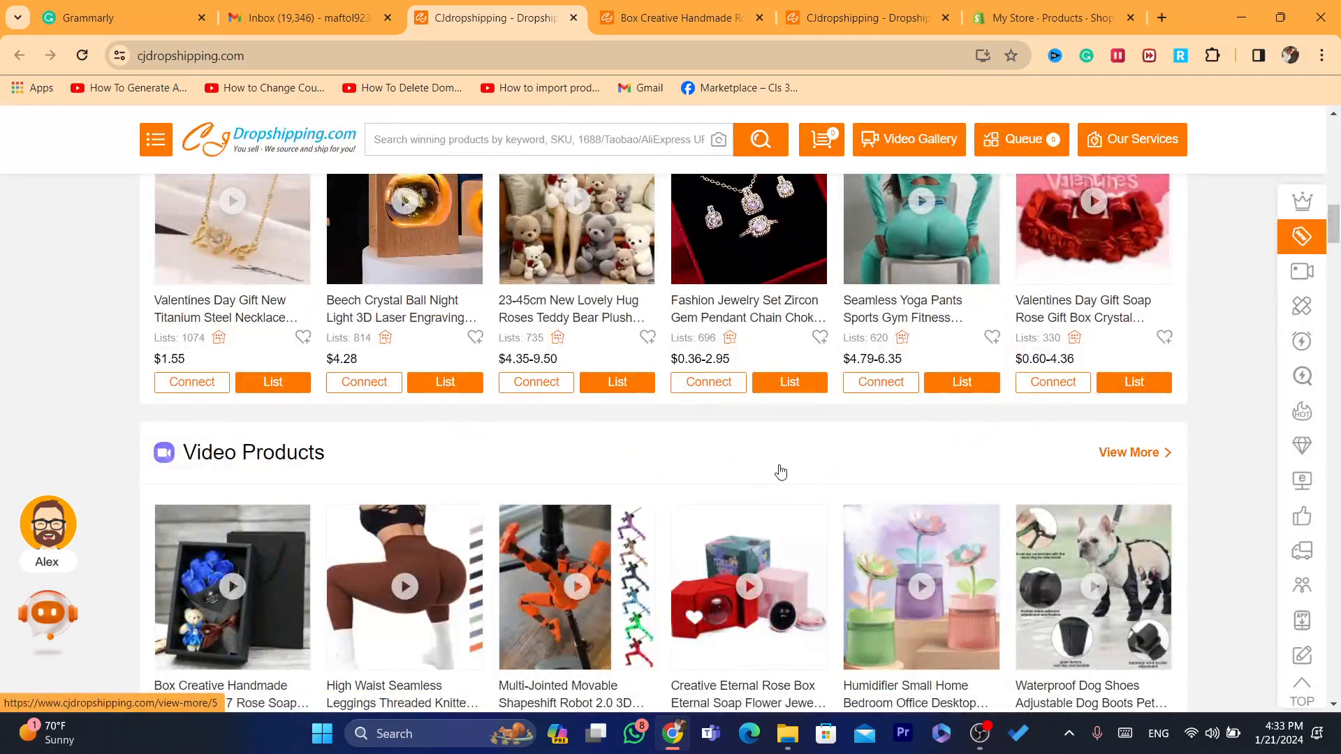
scroll(1322, 173, "up", 6)
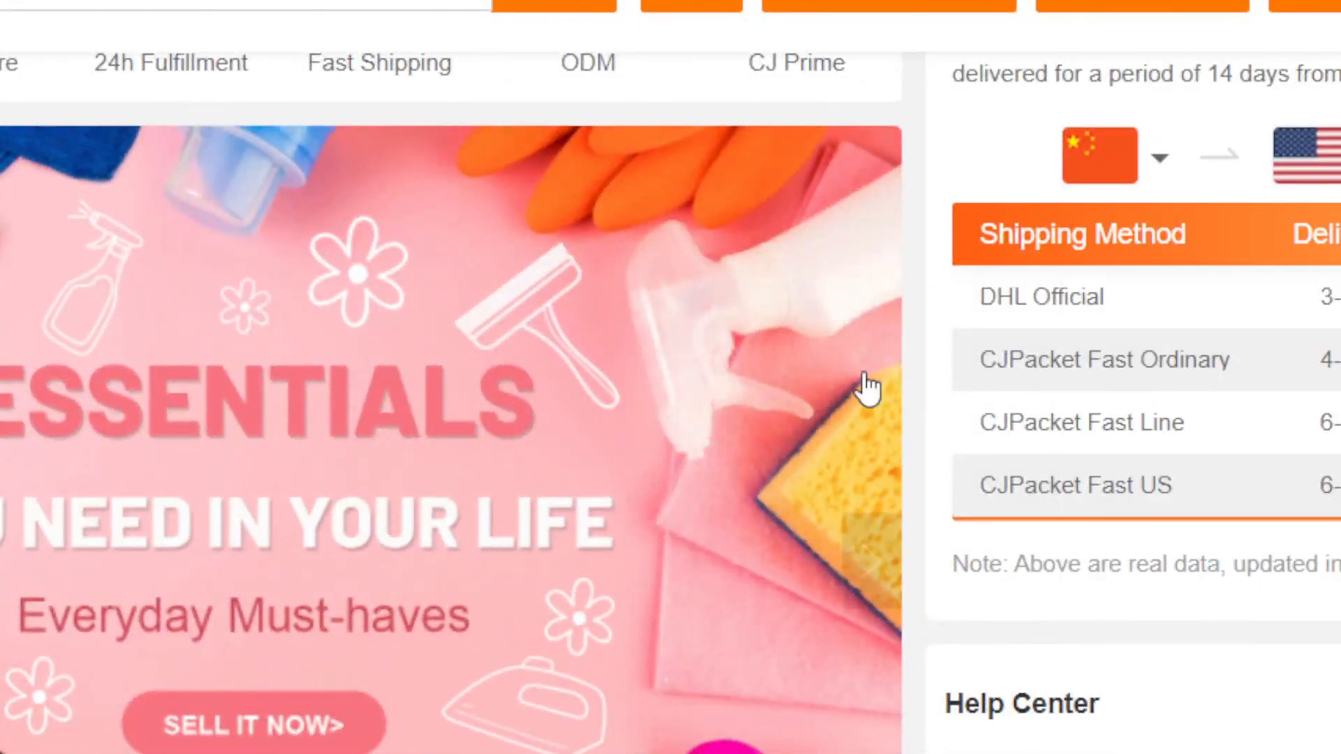
left_click_drag(1327, 140, 1338, 430)
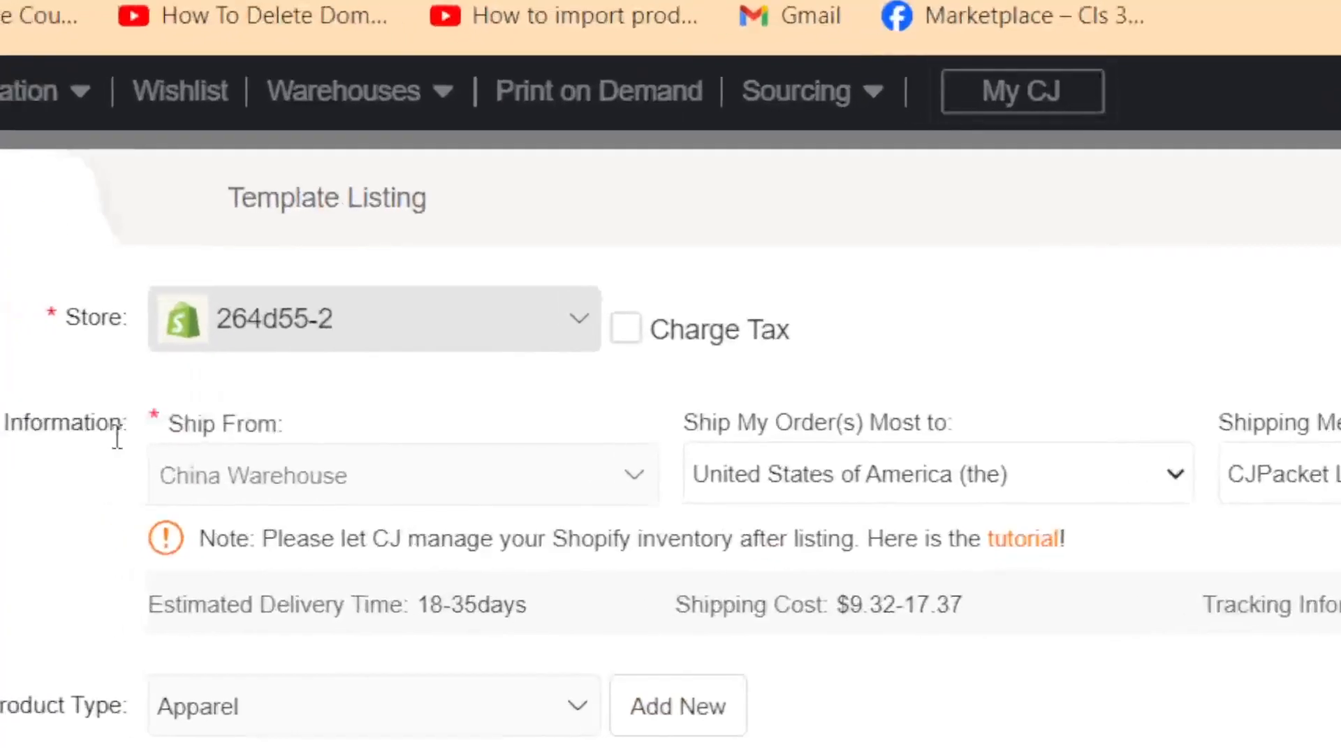
Examine the Ship From warehouse and the destination countries for Ship My Order(s) Most to in the rose box listing form.
left_click_drag(153, 442, 342, 451)
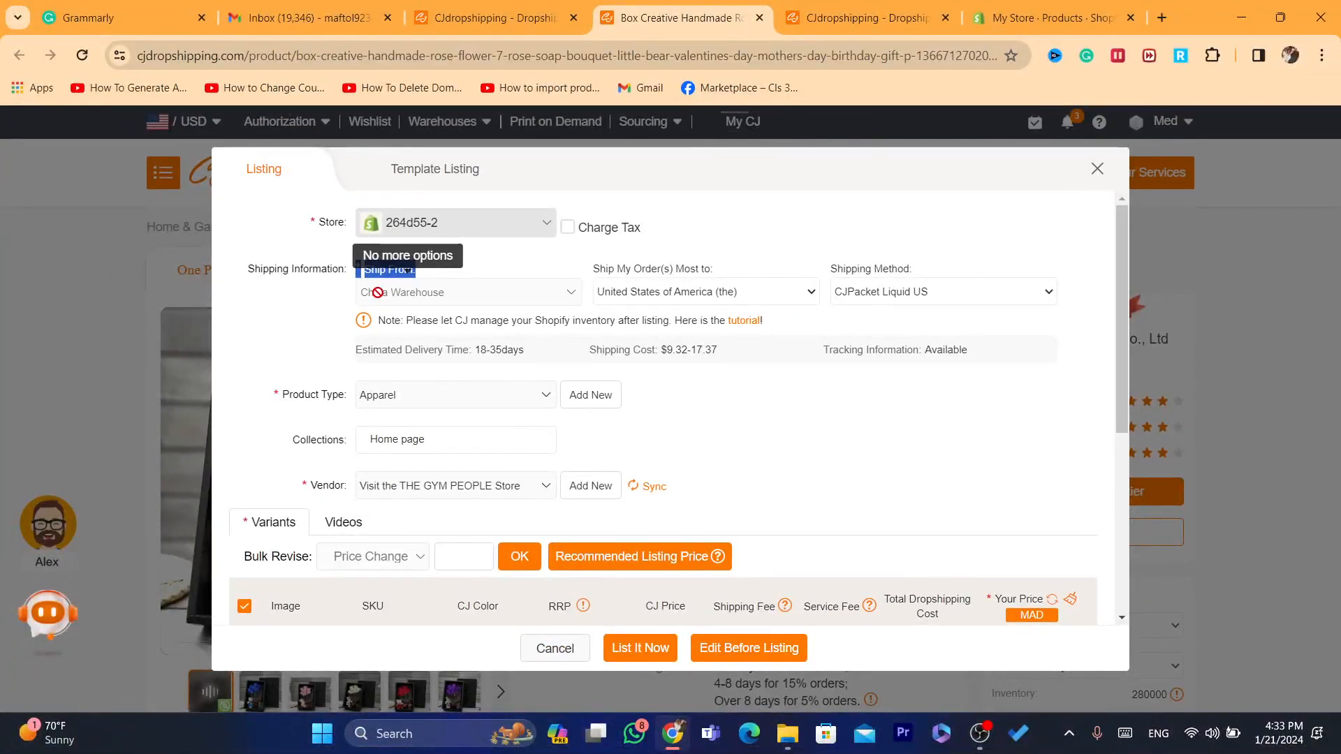
left_click(499, 8)
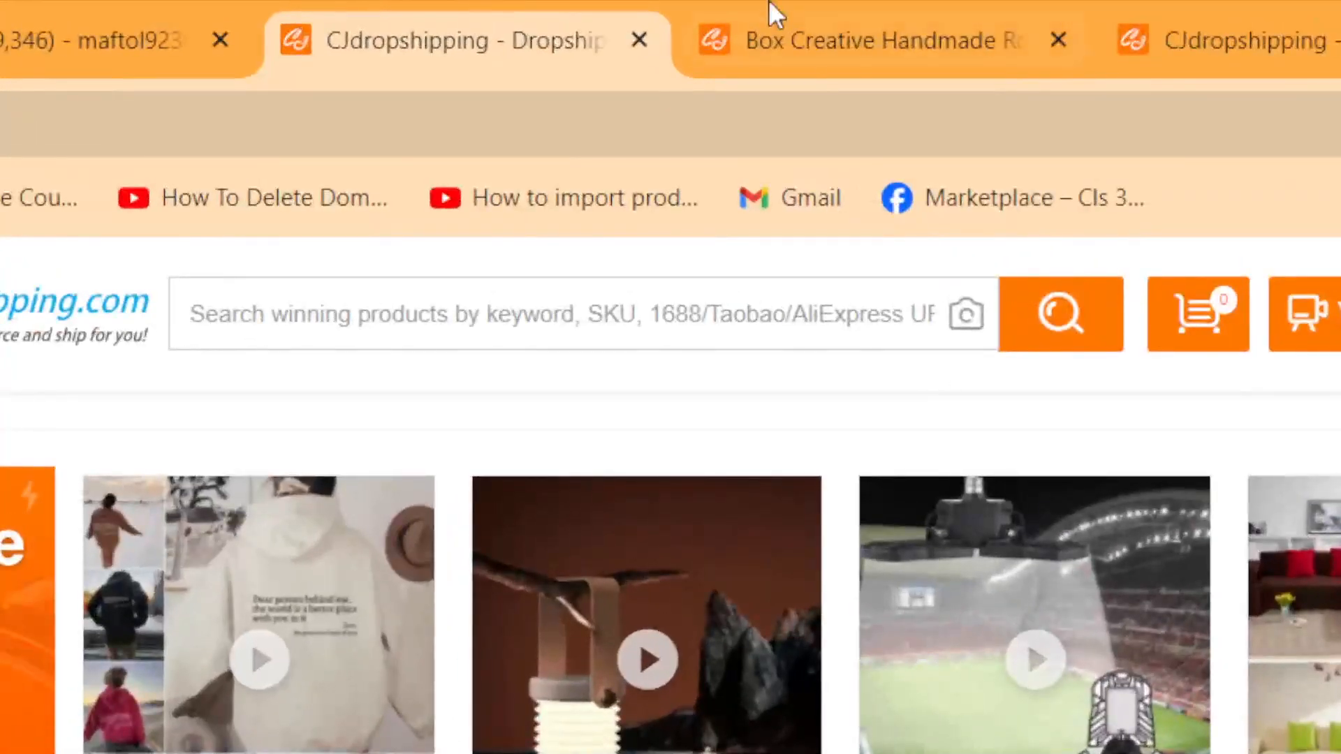
left_click(773, 2)
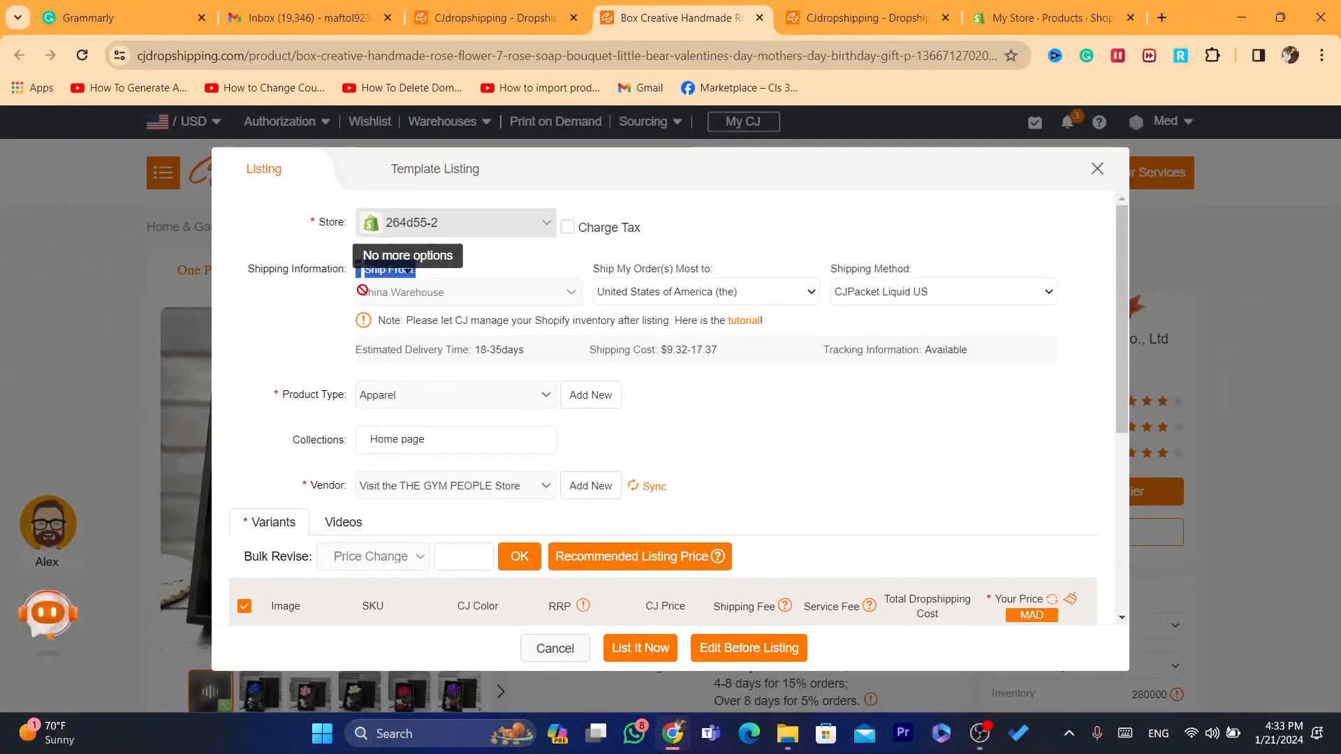
left_click(579, 274)
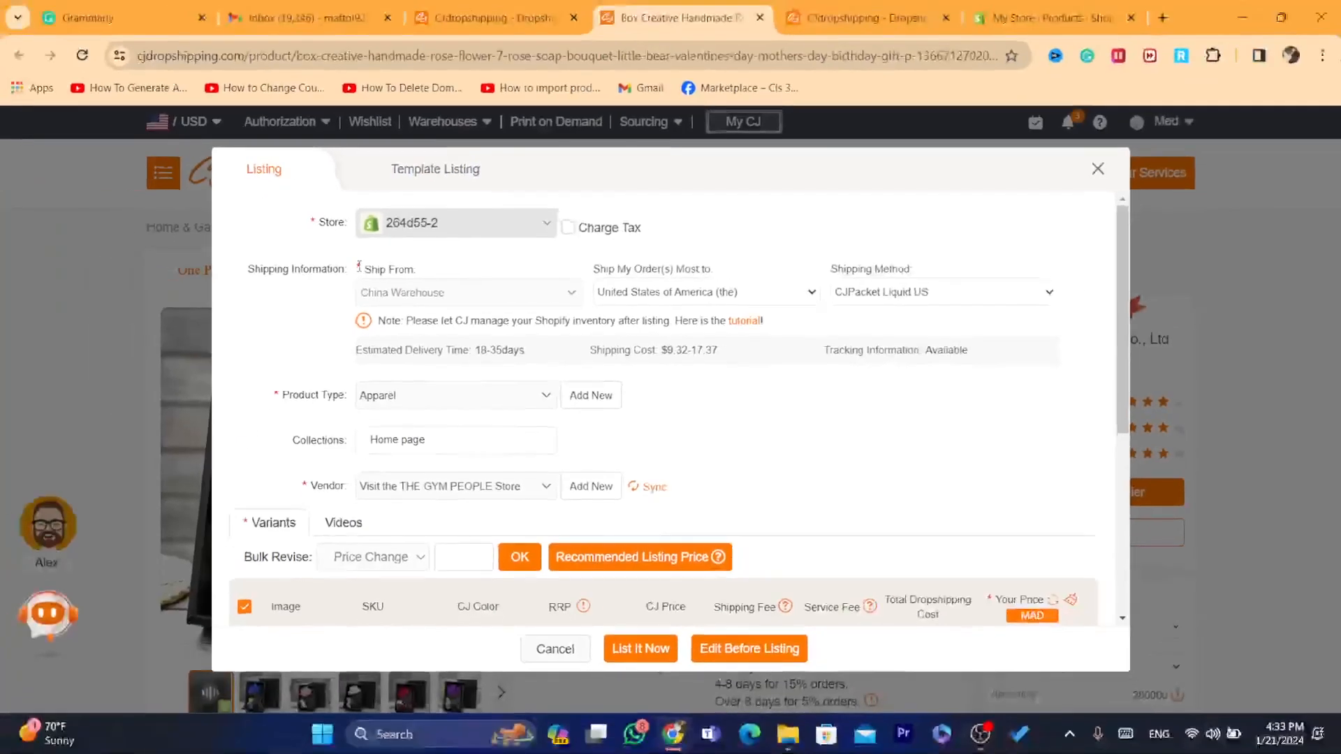
left_click_drag(152, 370, 348, 380)
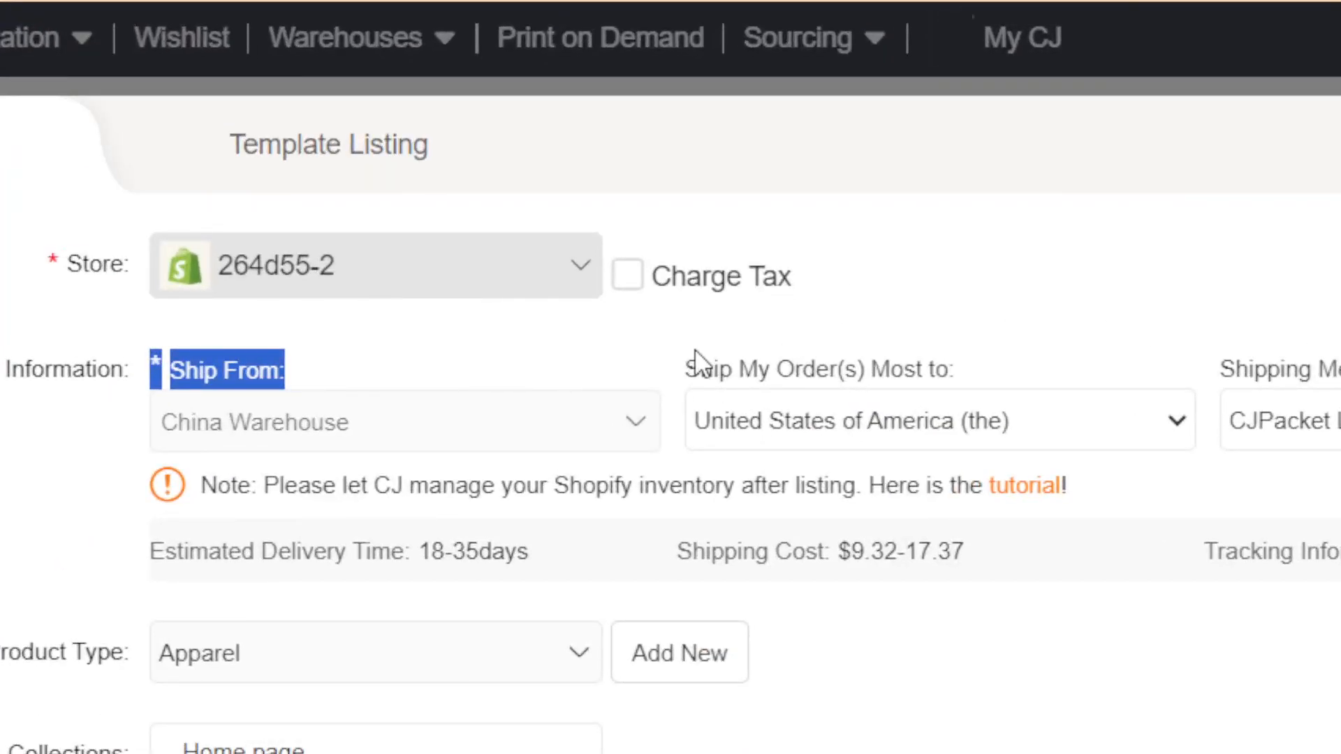
left_click_drag(691, 359, 933, 368)
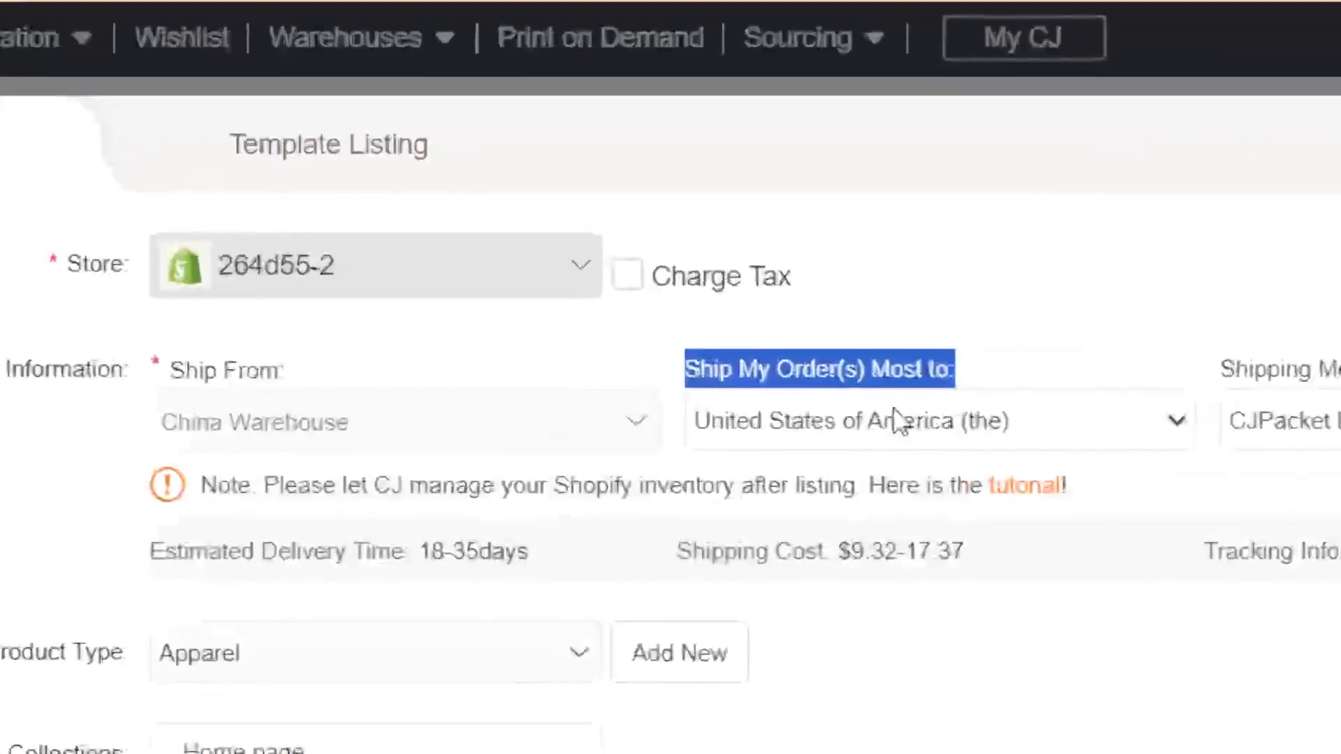
left_click(639, 297)
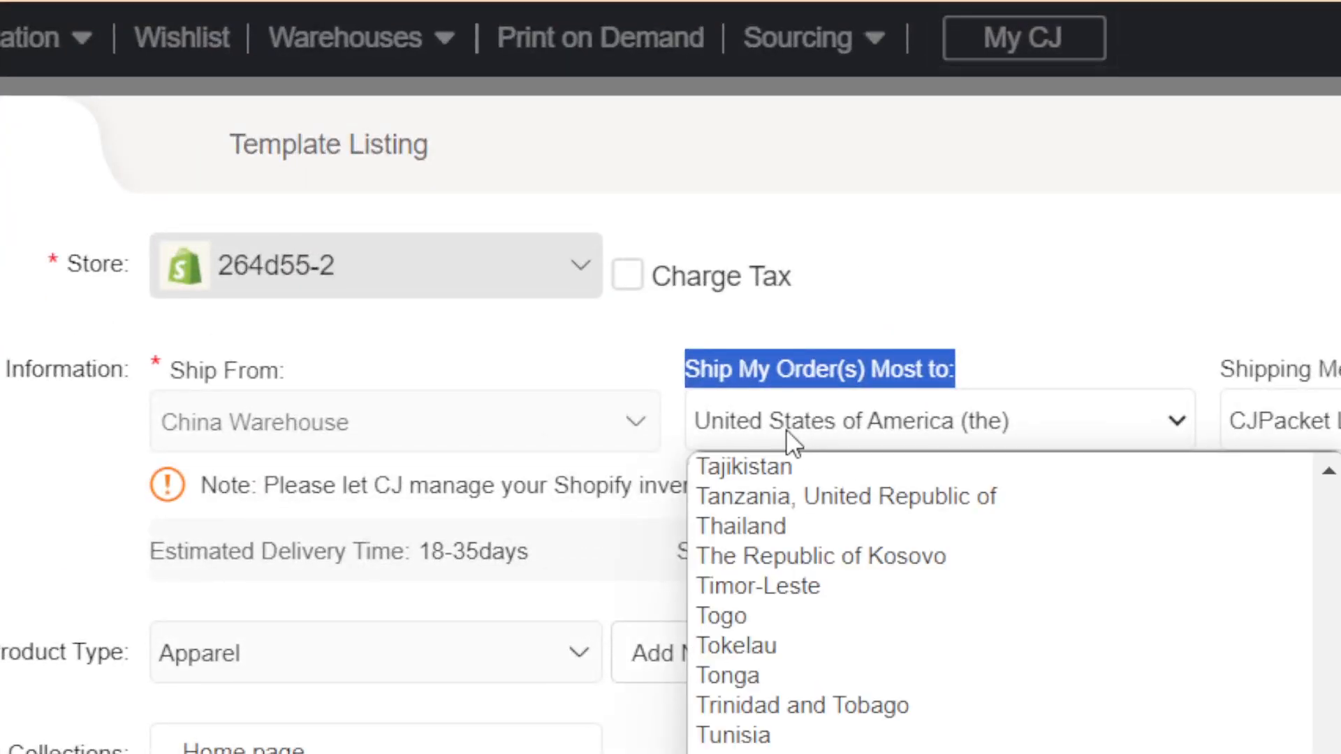
left_click(787, 433)
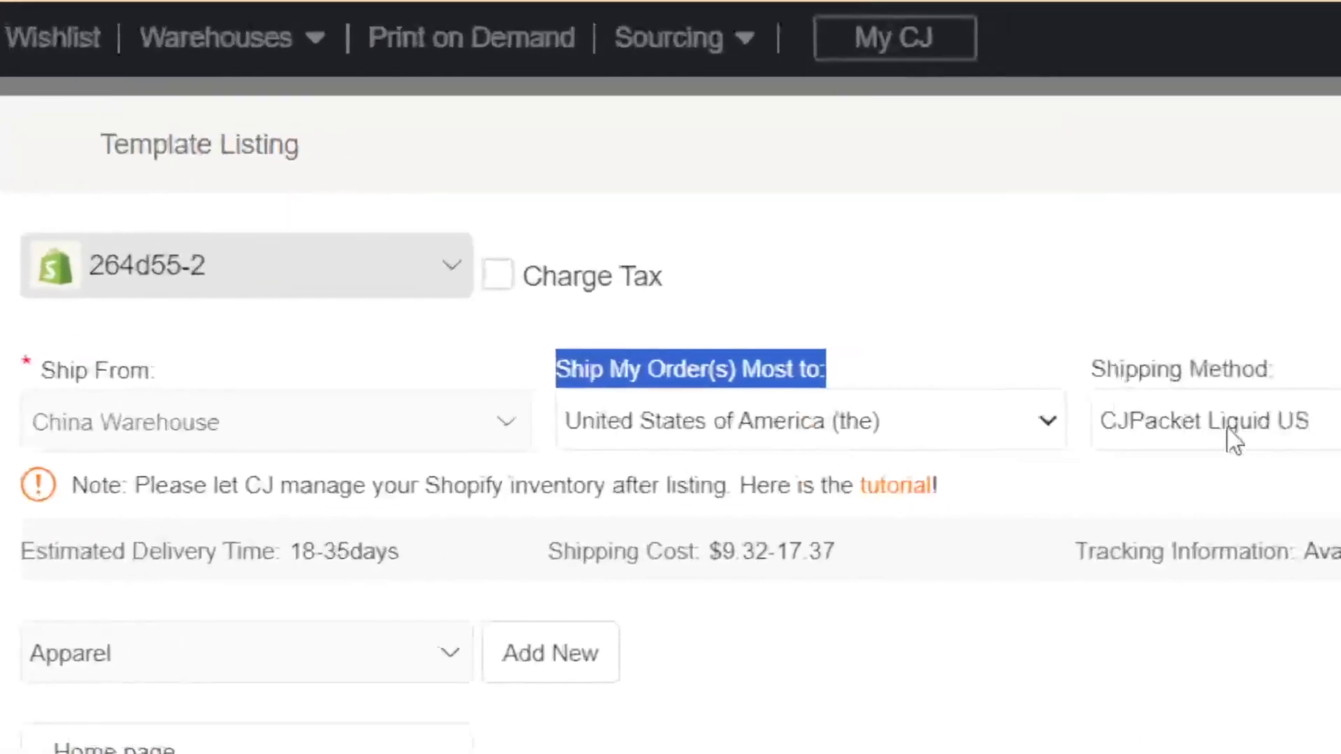
Try the CJPacket Sensitive Pro shipping method for the rose box listing, and switch back to CJPacket Liquid US.
left_click(892, 294)
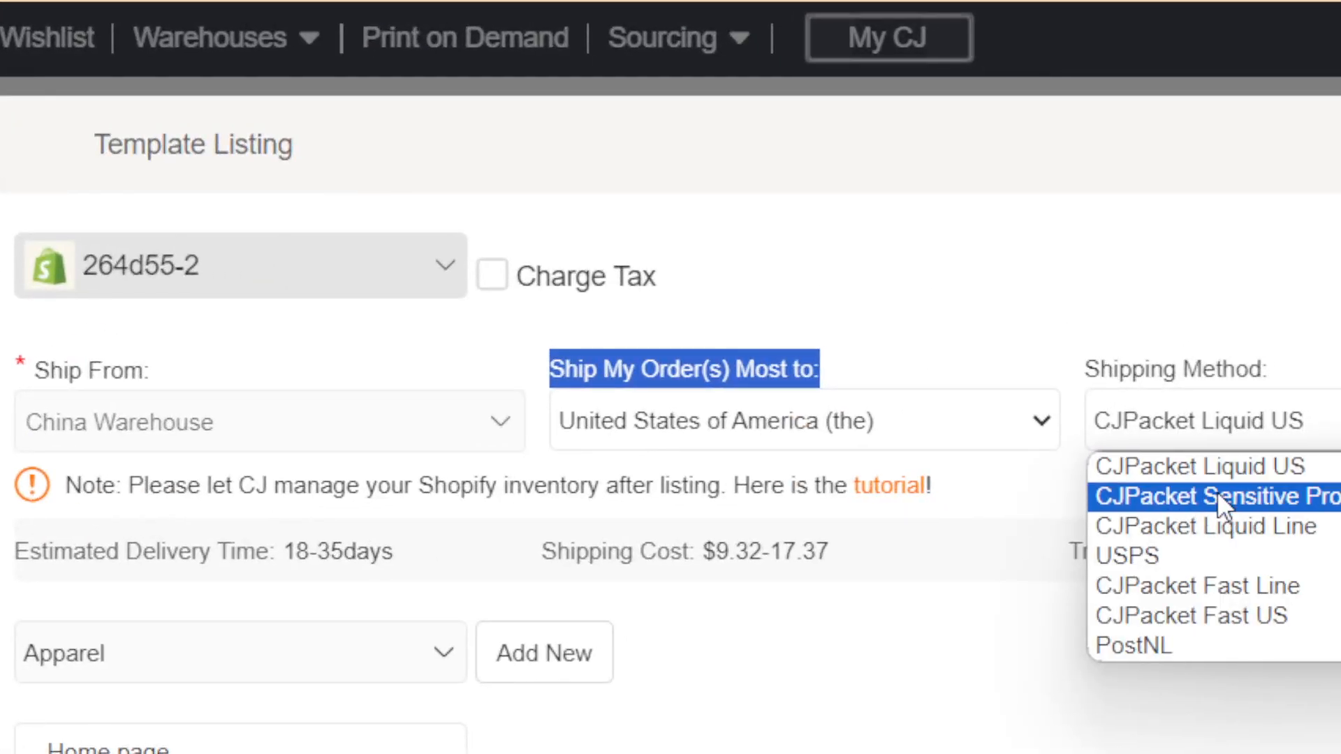
left_click(1216, 496)
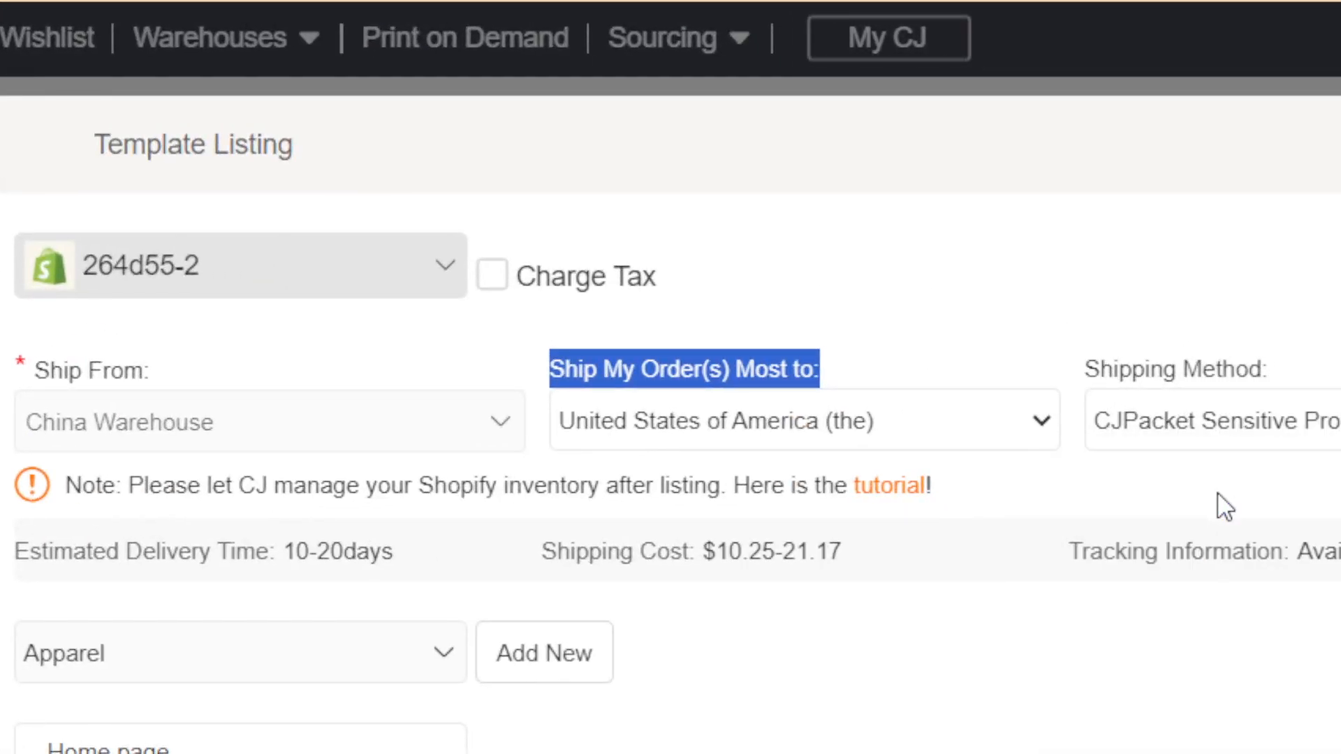
left_click(1187, 423)
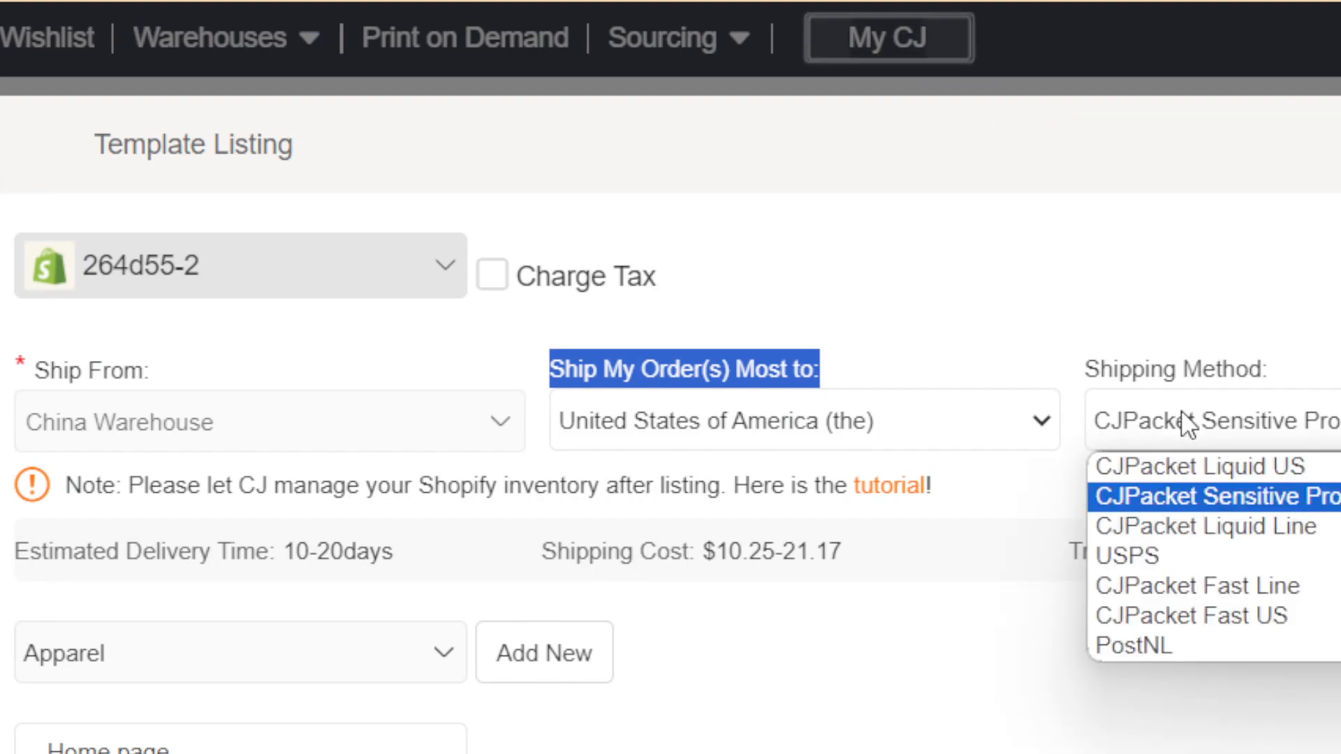
left_click(1184, 477)
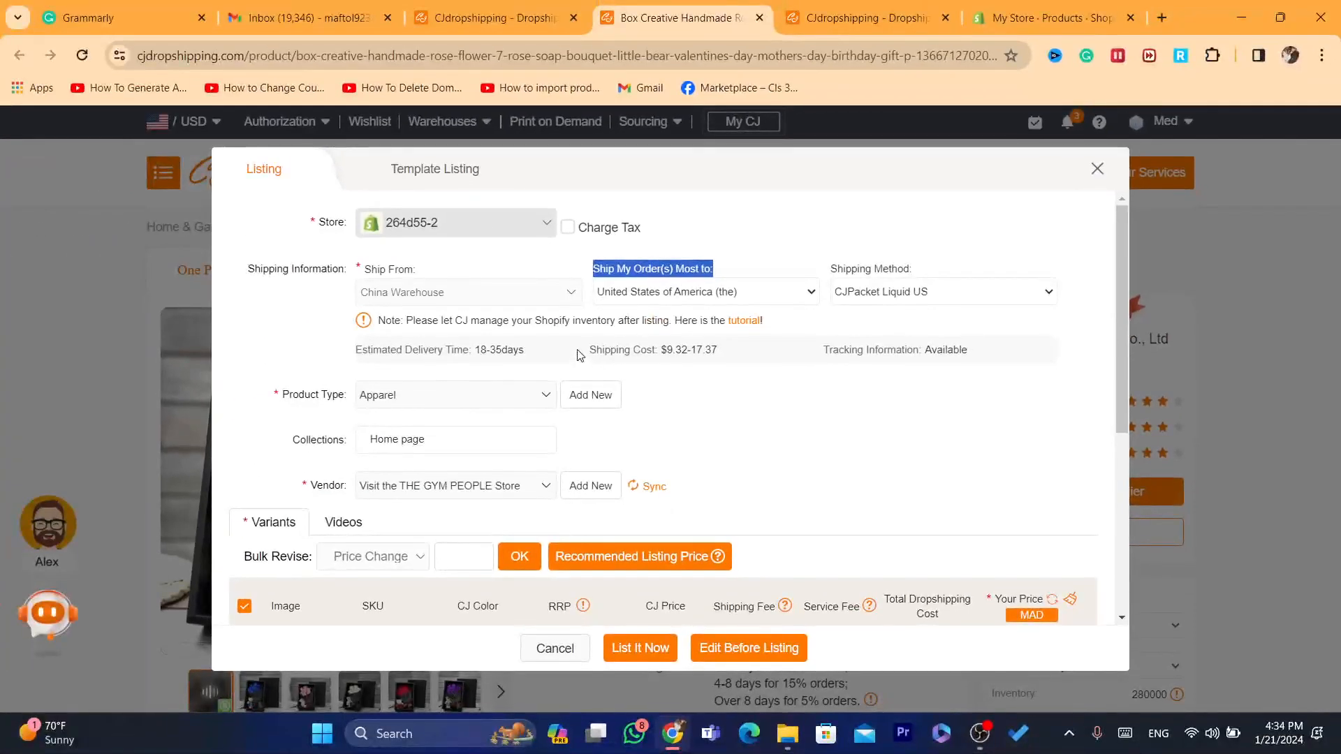
Check the shipping cost and the estimated delivery time of the CJPacket Liquid US method in the rose box listing.
left_click_drag(590, 349, 728, 345)
double_click(671, 349)
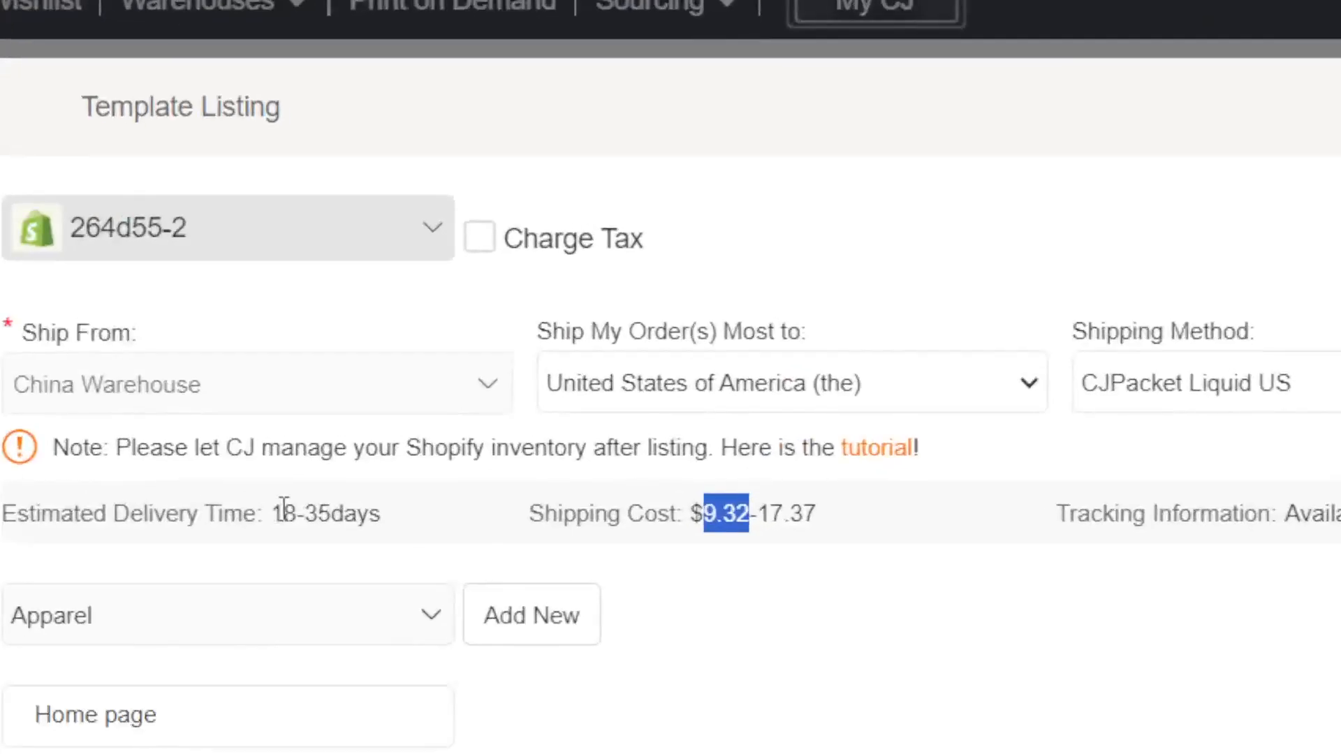
left_click_drag(478, 349, 507, 349)
left_click_drag(277, 516, 384, 515)
Set the shipping method to CJPacket Fast US and check its estimated delivery time.
left_click(1223, 394)
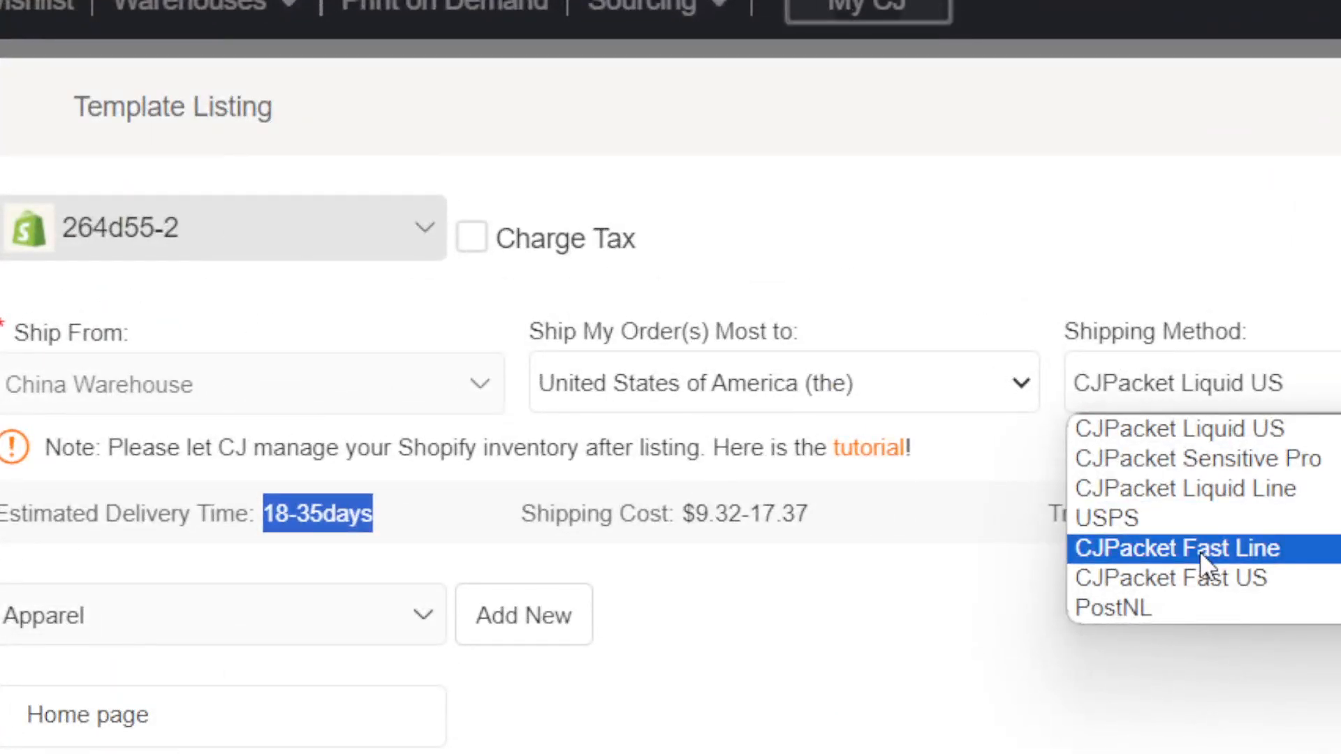
left_click(1175, 579)
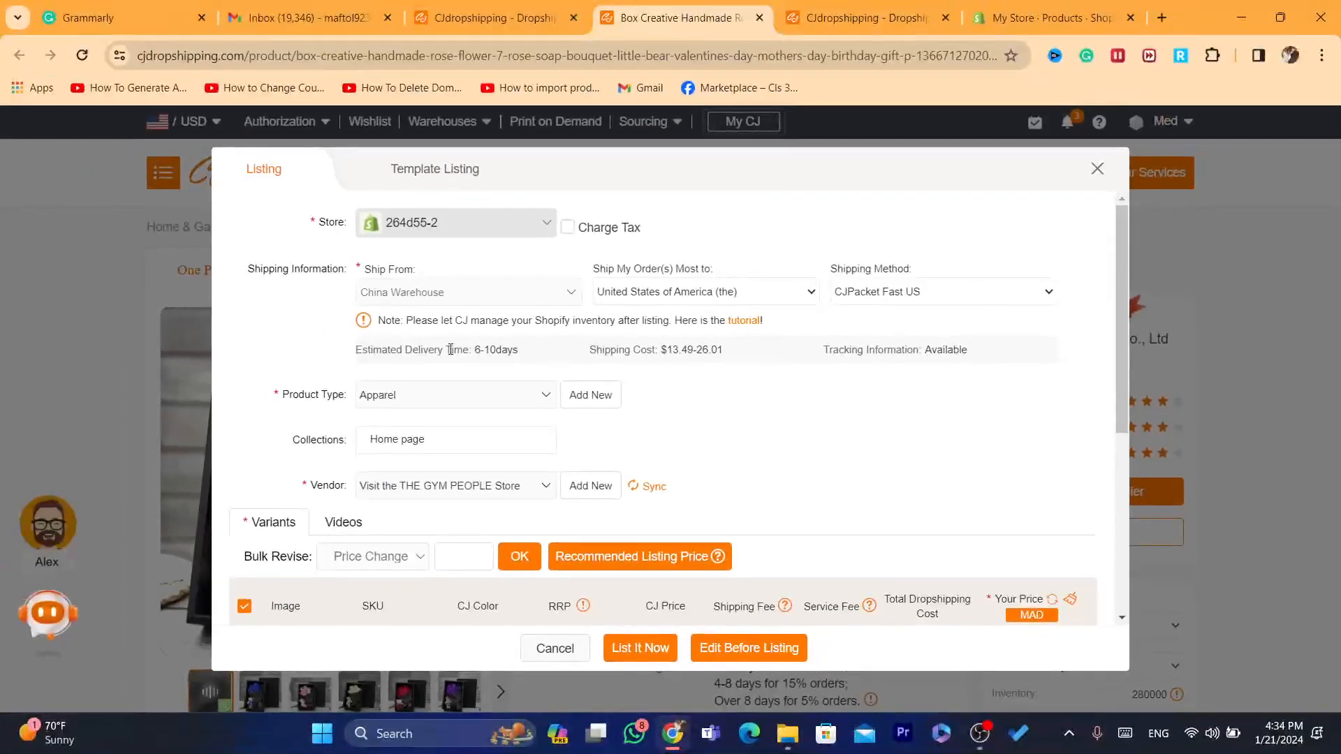
left_click_drag(198, 513, 330, 513)
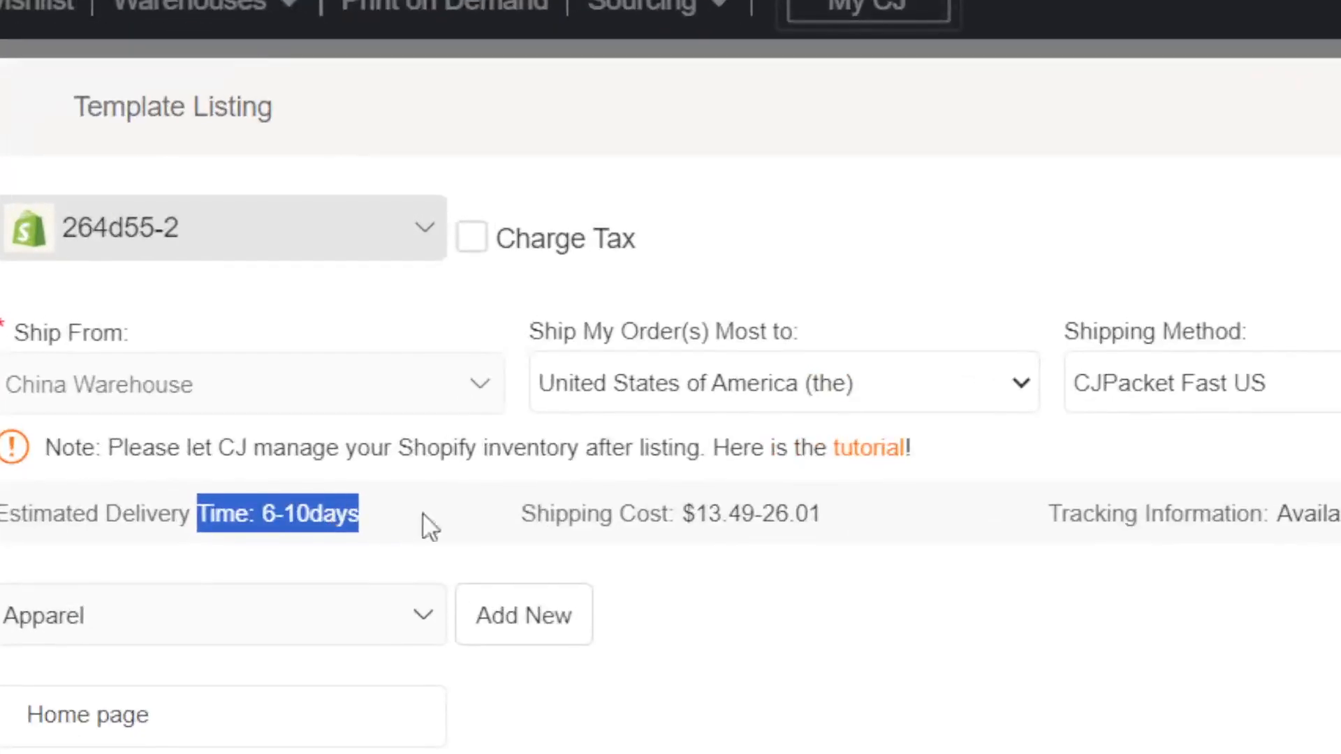
left_click_drag(428, 350, 521, 351)
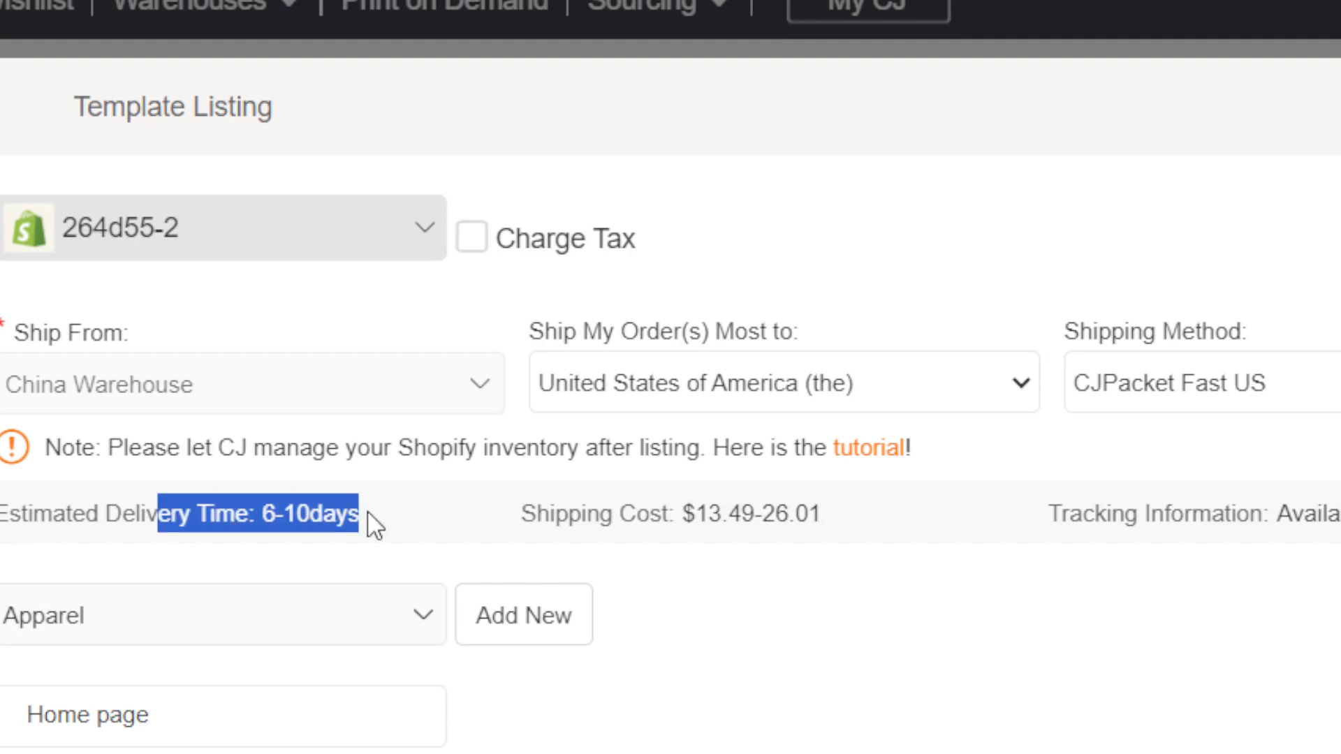
left_click(375, 525)
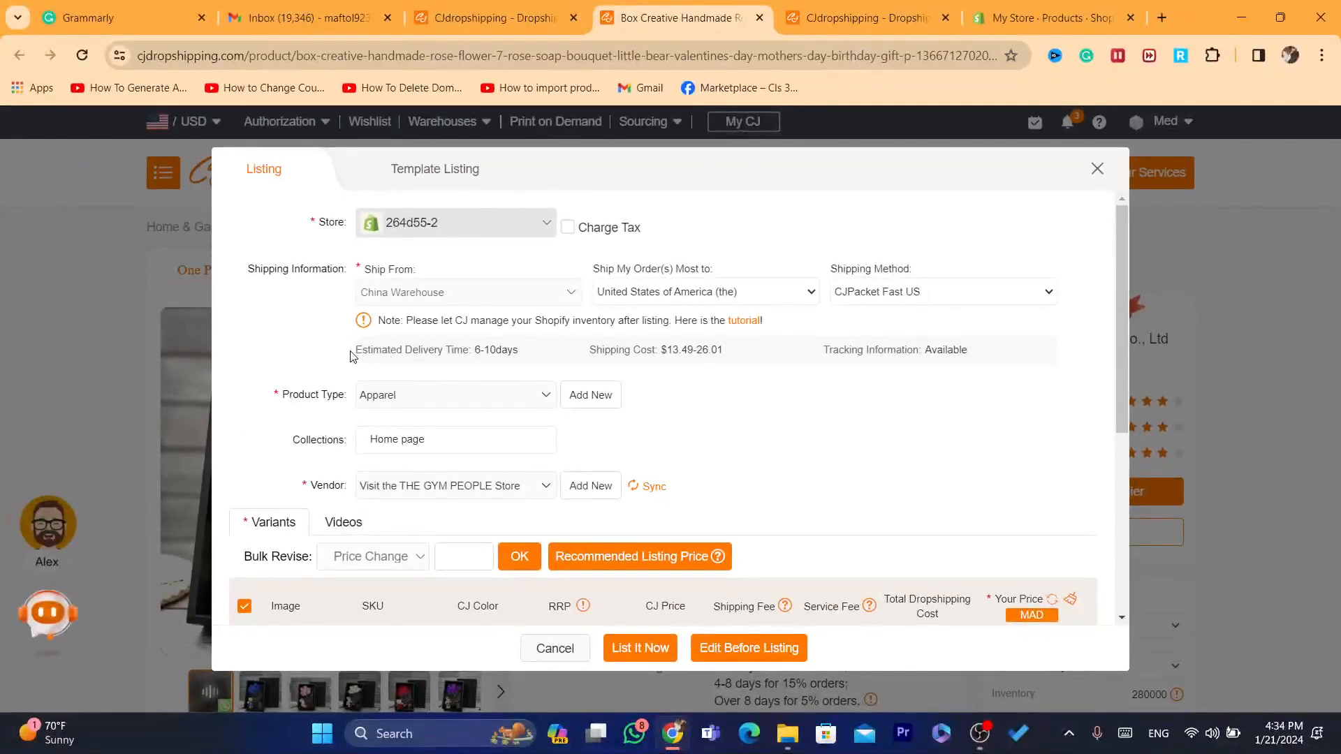
left_click_drag(432, 347, 520, 352)
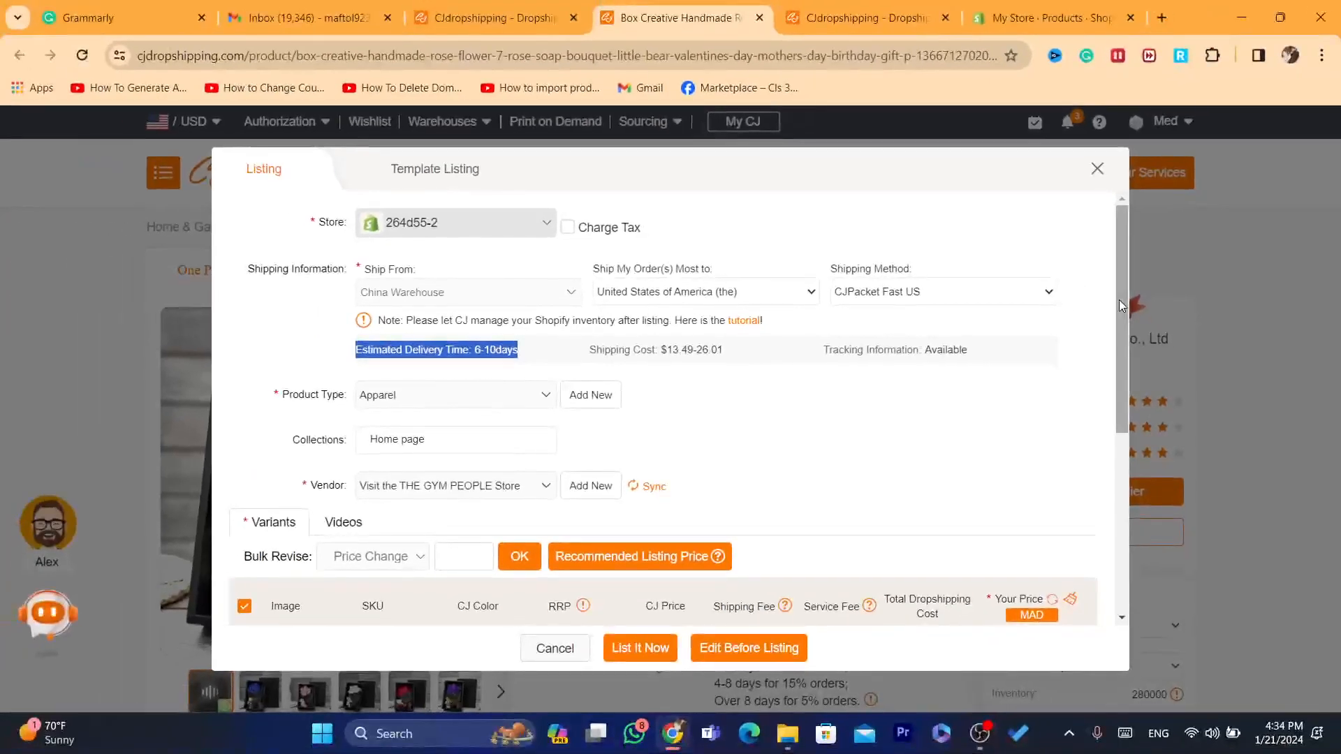
Add gift as a new product type in the rose box listing.
scroll(1120, 311, "down", 1)
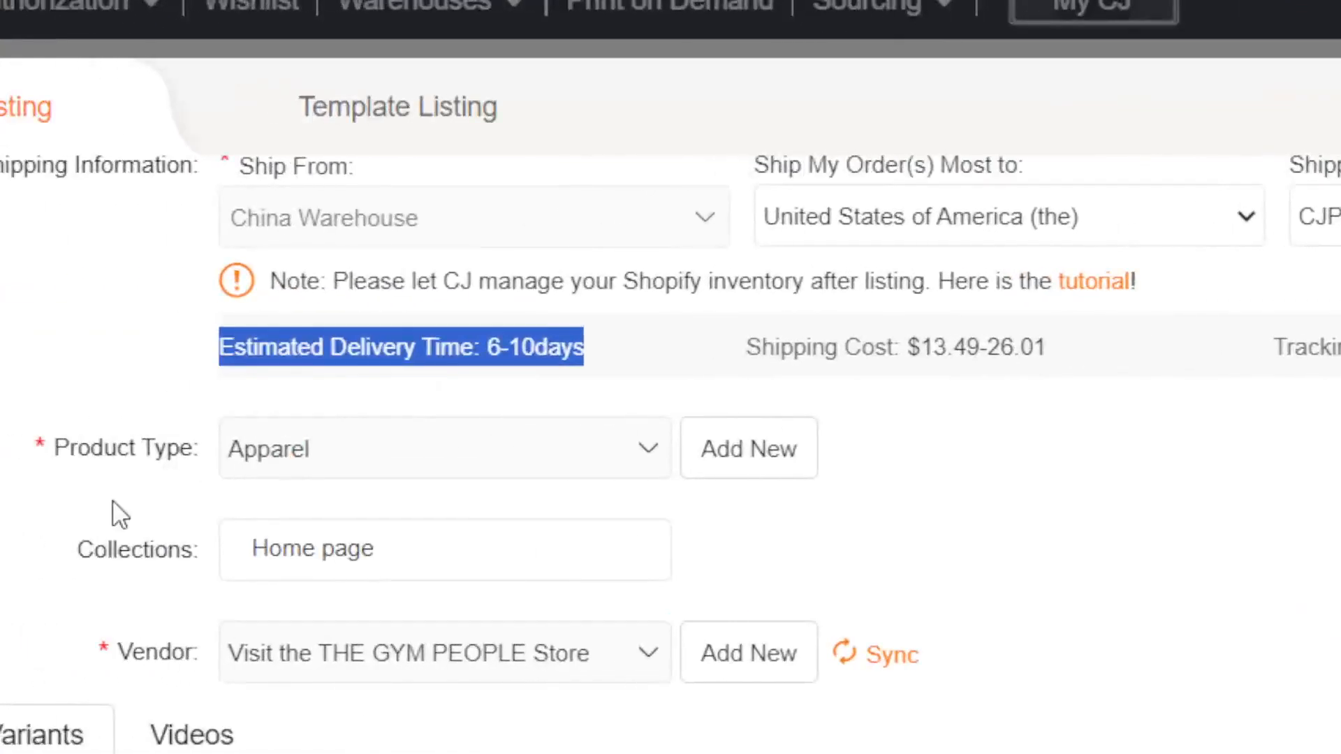
left_click(736, 454)
left_click(389, 449)
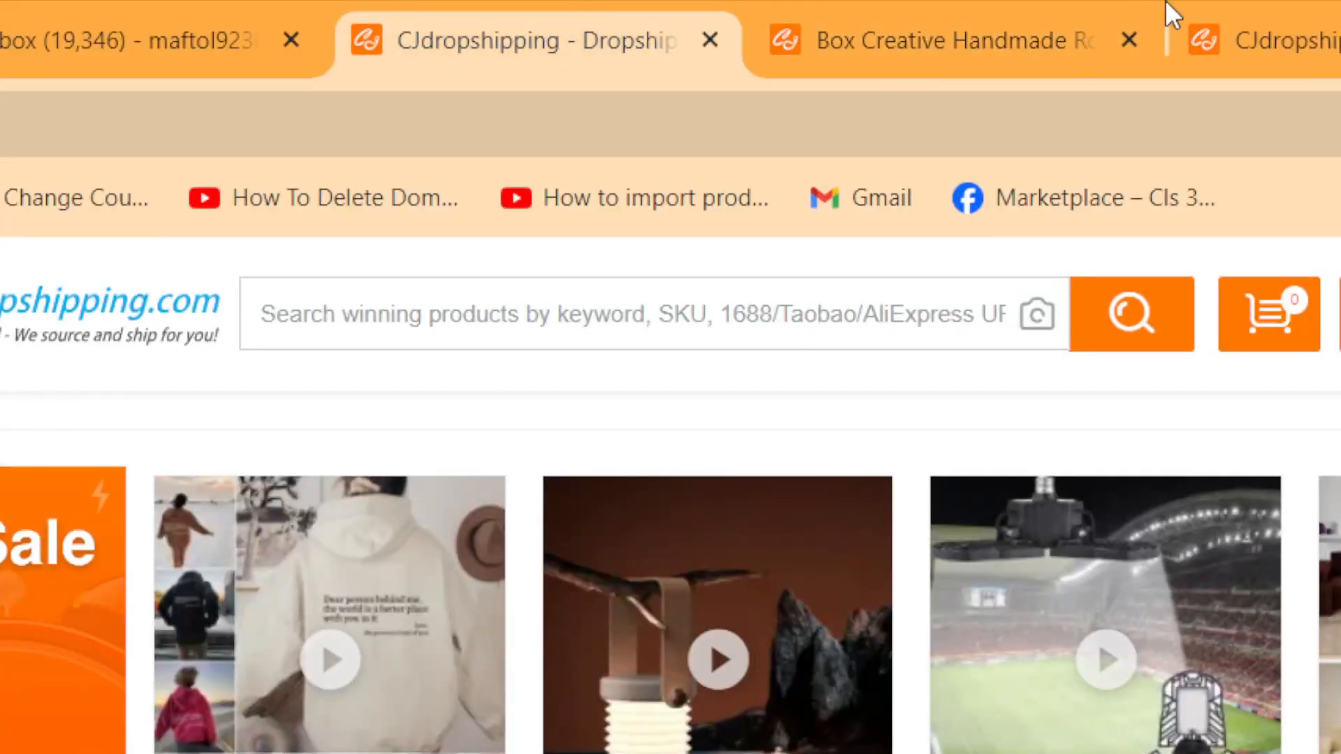
left_click(1322, 13)
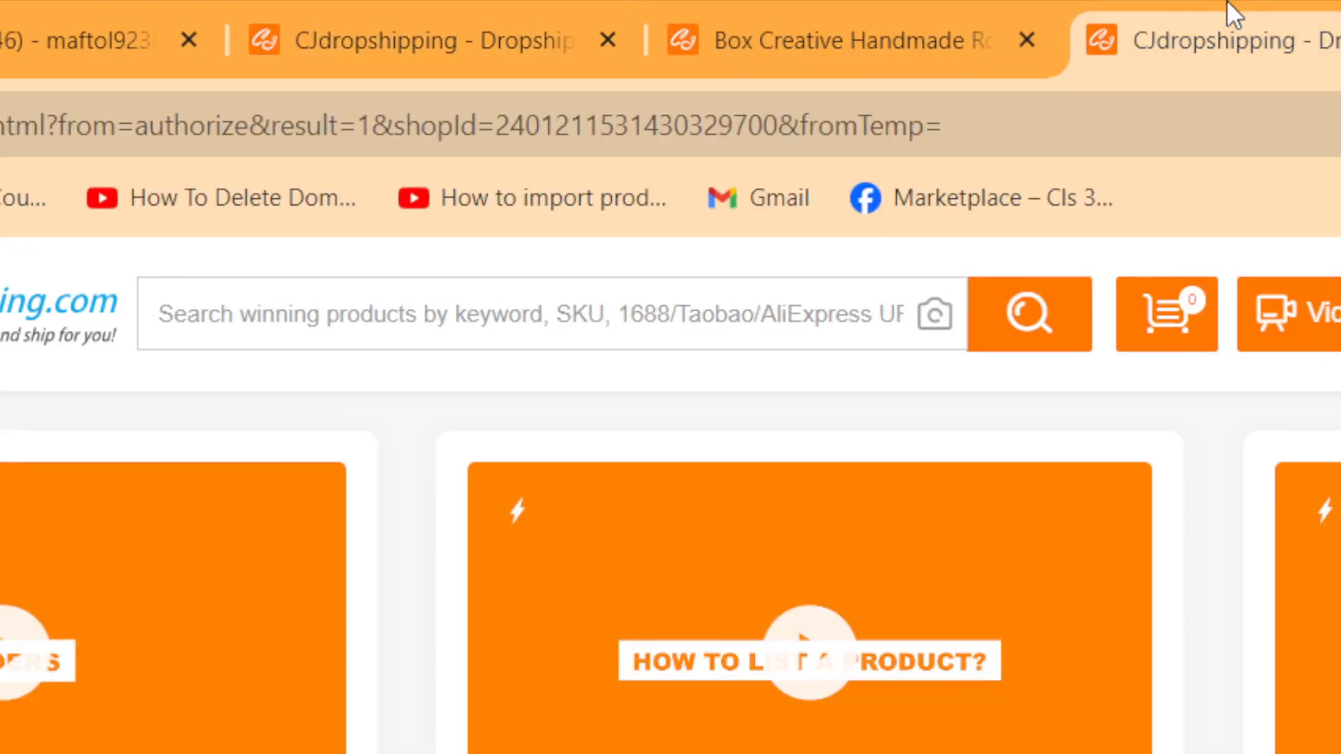
left_click(991, 12)
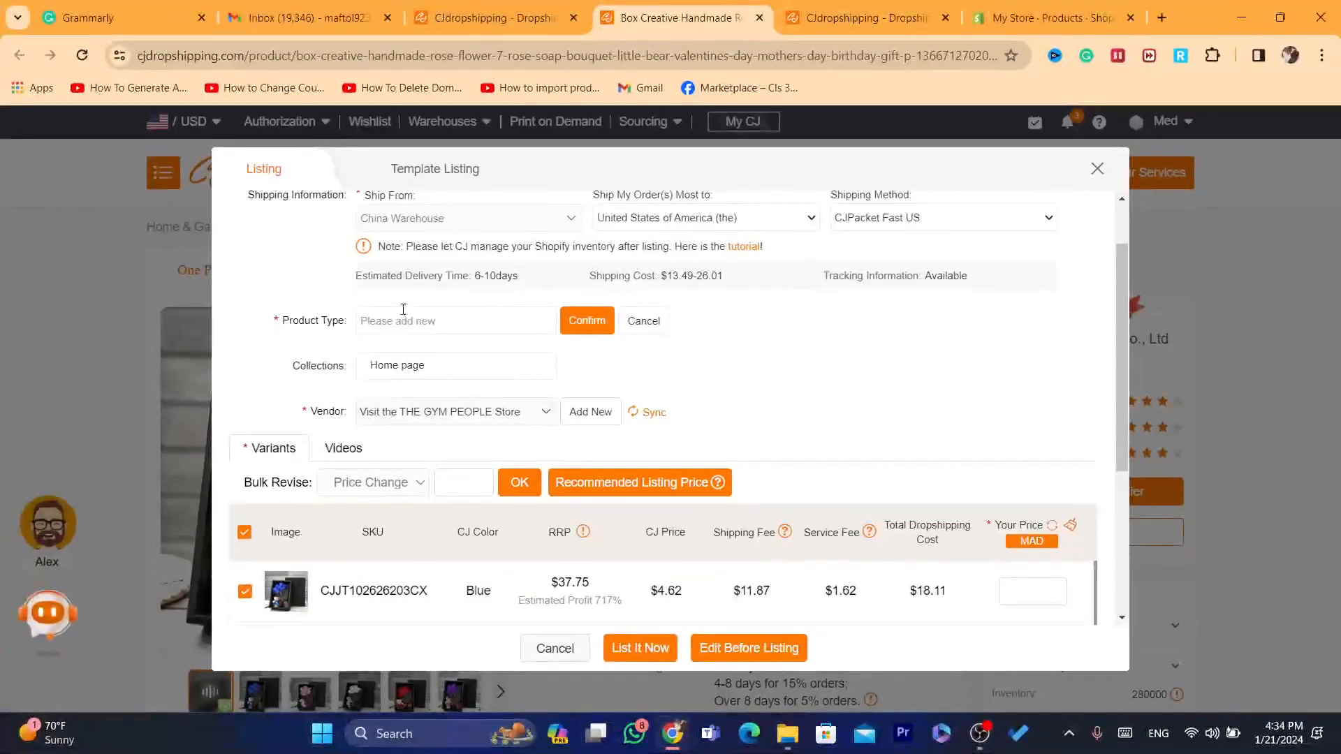
left_click(209, 520)
type("gu")
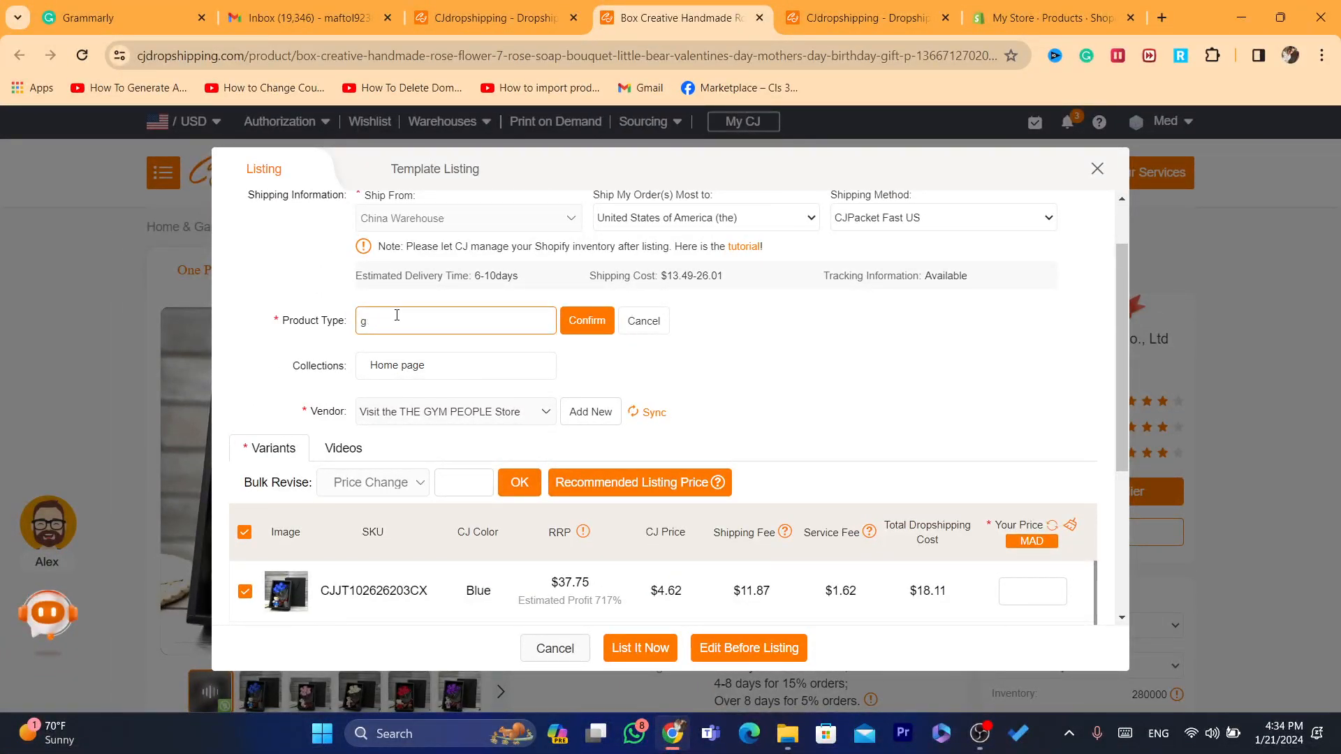
type("ft")
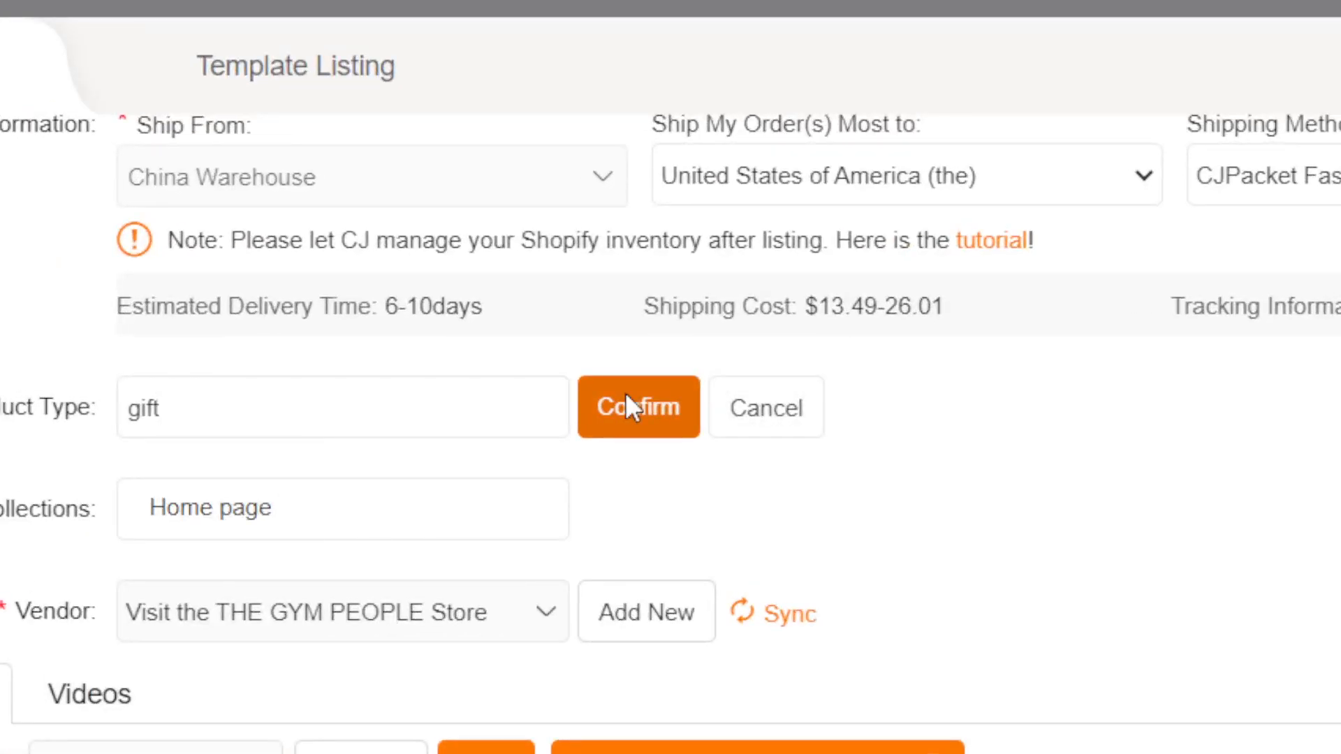
left_click(587, 321)
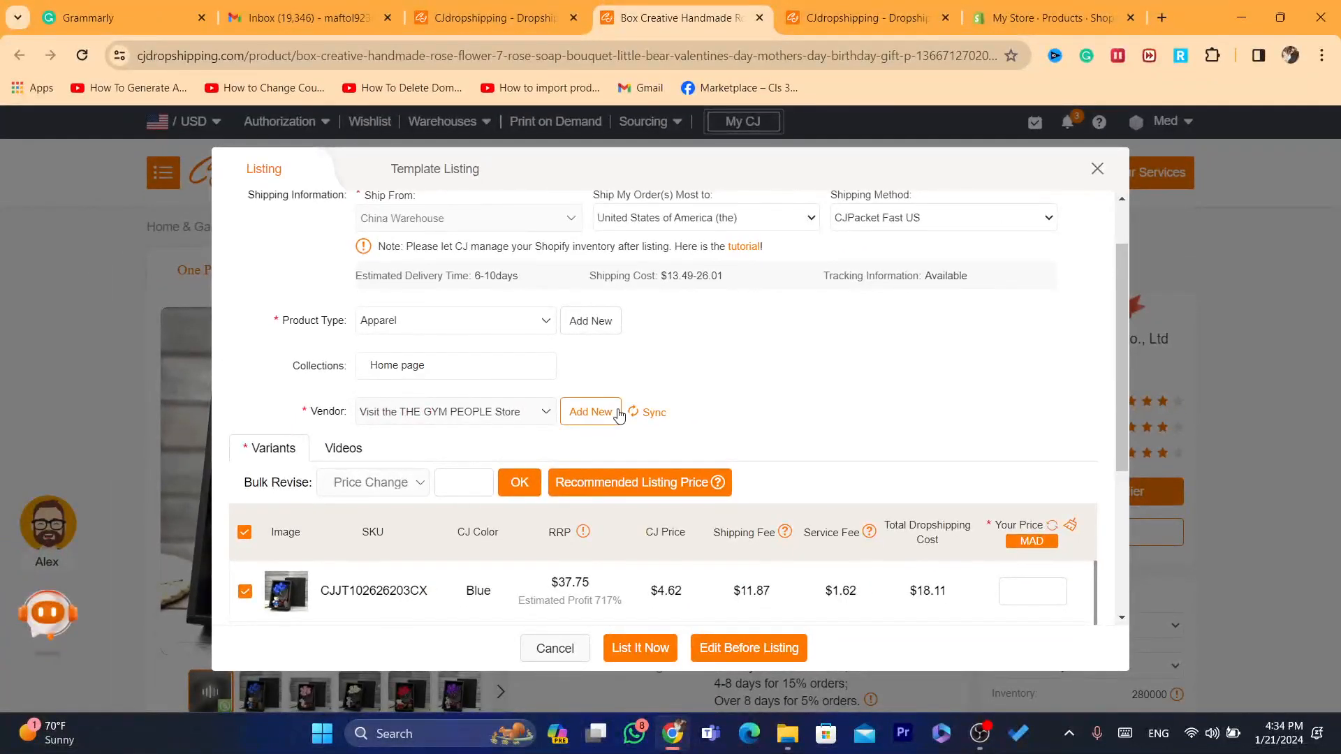
Add test as a new vendor for the listing and check the Collections field.
left_click(597, 437)
type("test")
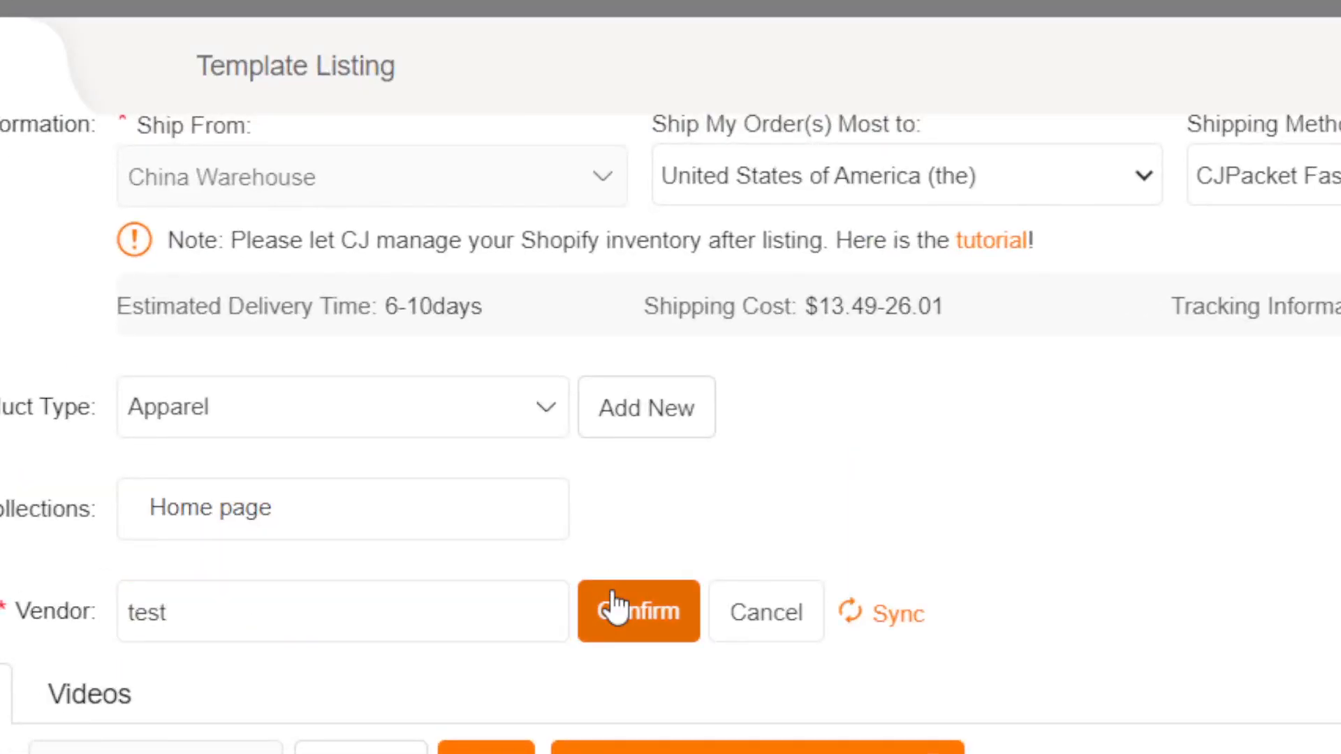
left_click(574, 410)
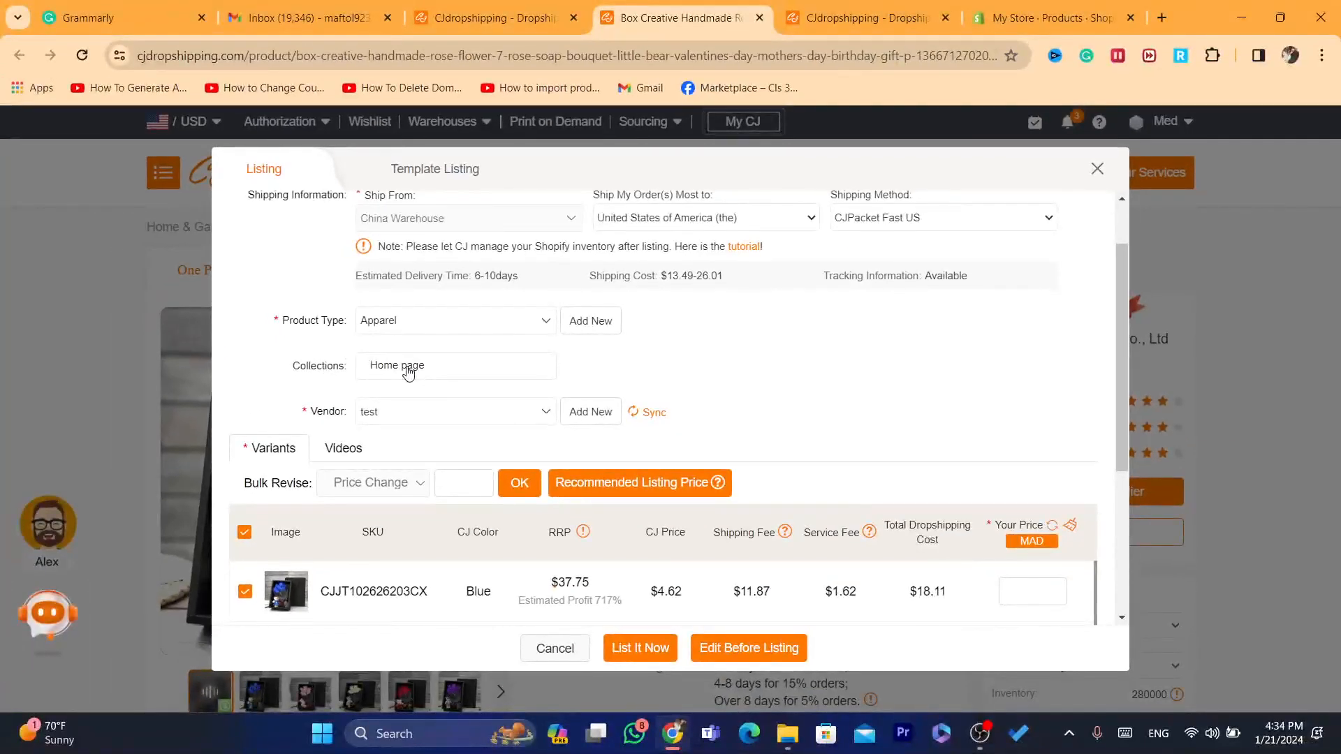
left_click(239, 509)
left_click(419, 396)
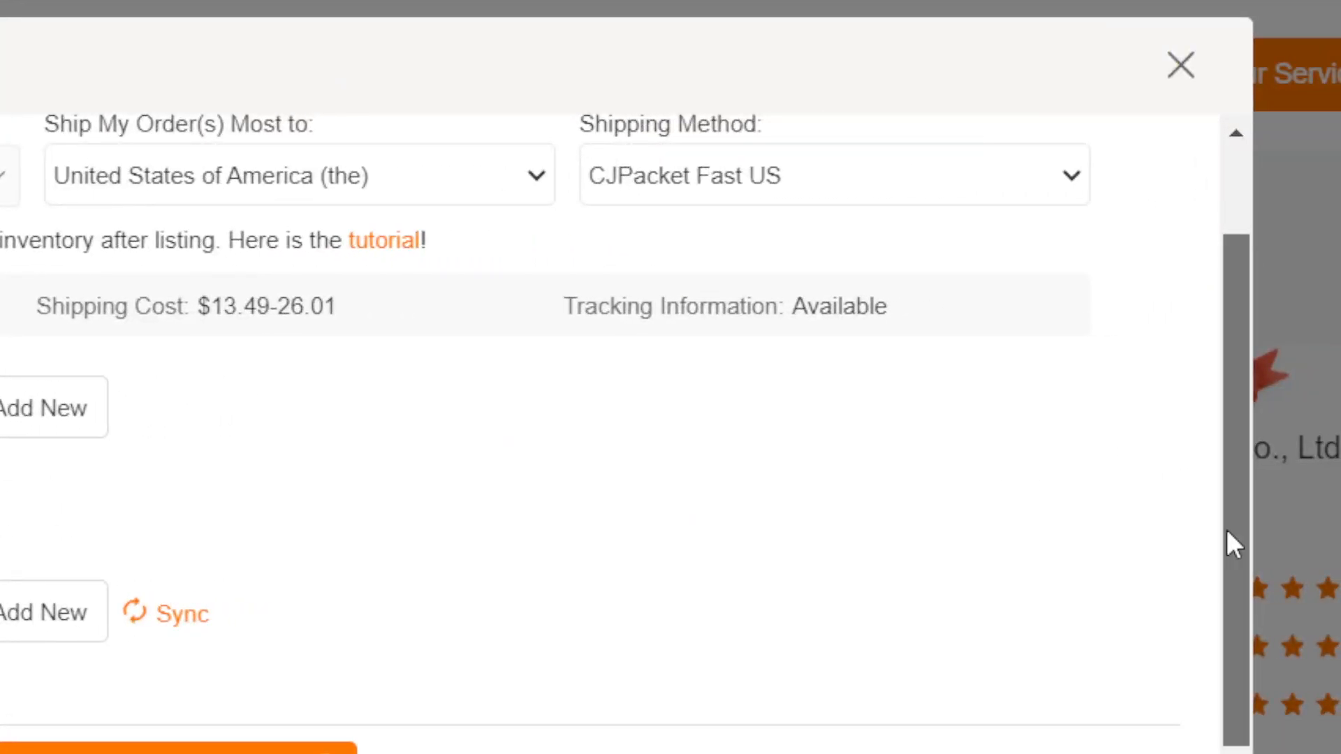
Examine the Total Dropshipping Cost of the variants, particularly that of the Blue variant.
scroll(1119, 382, "down", 3)
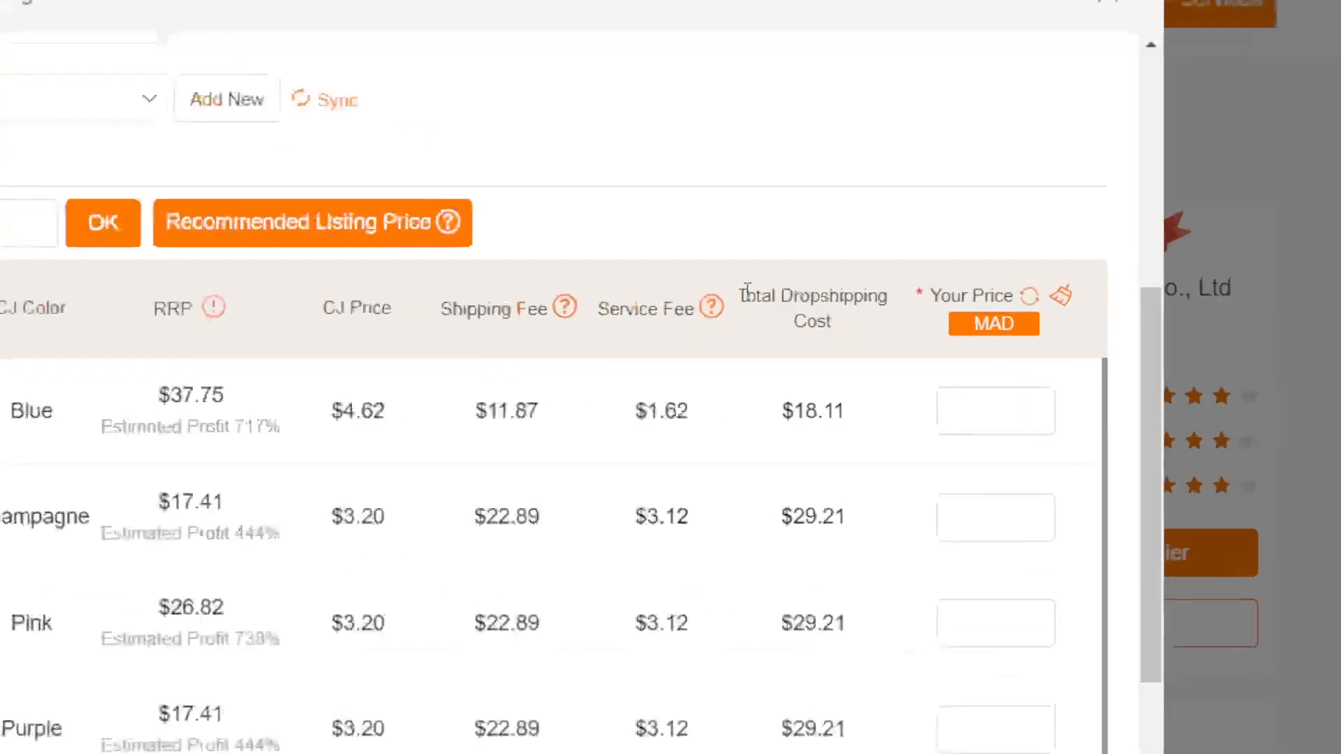
left_click_drag(892, 344, 955, 362)
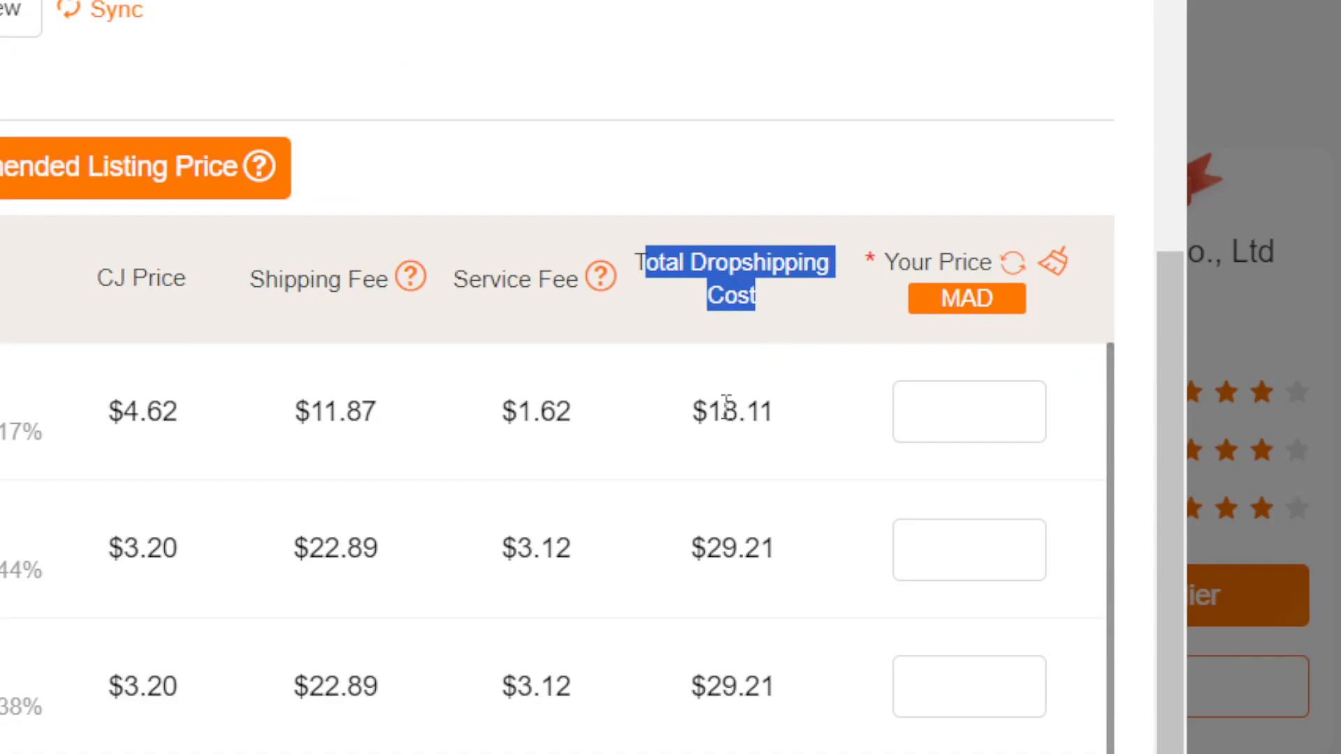
left_click_drag(636, 259, 759, 294)
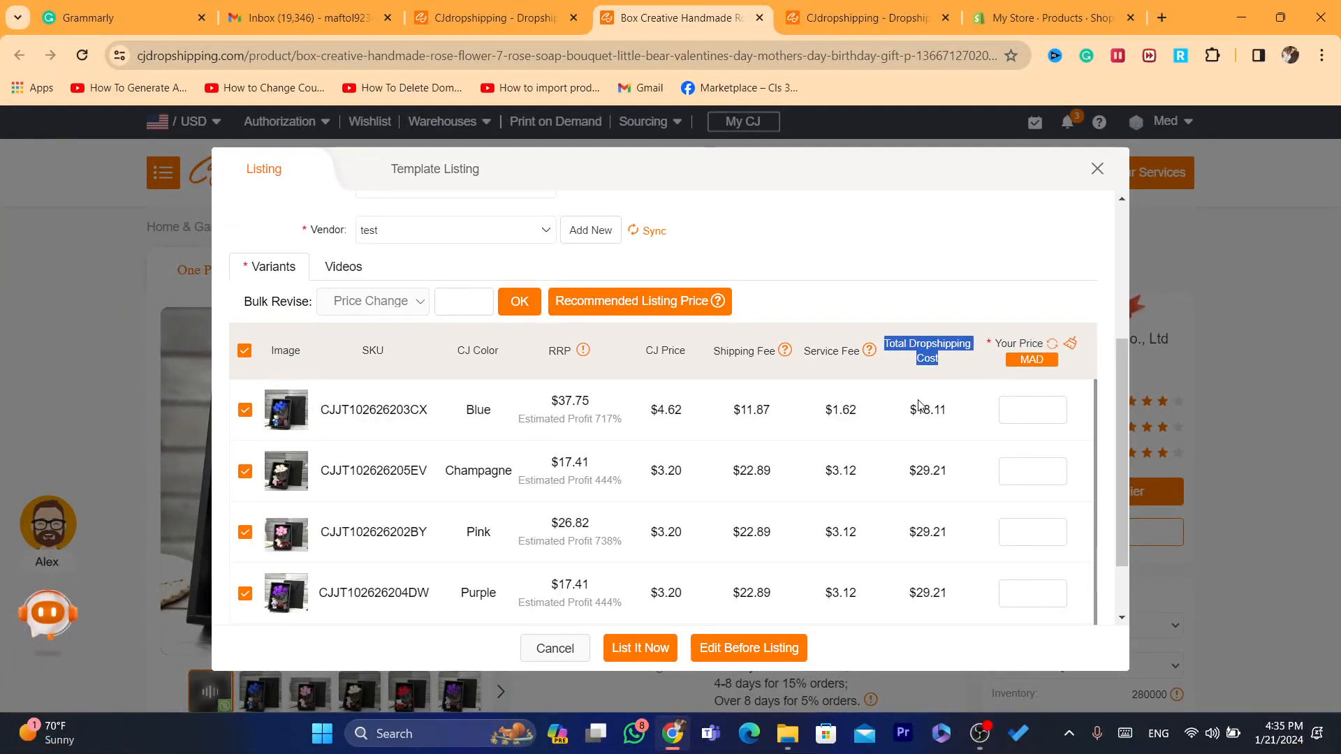
triple_click(925, 415)
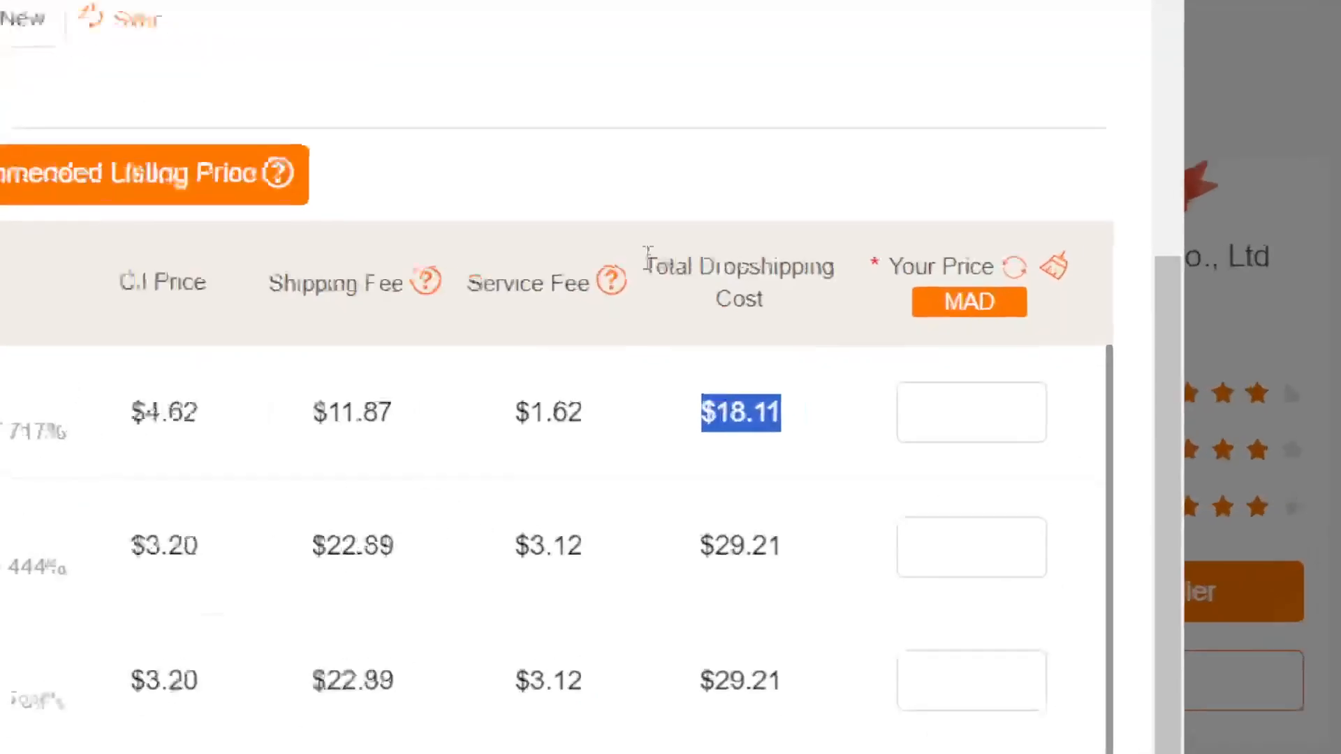
left_click_drag(884, 343, 942, 360)
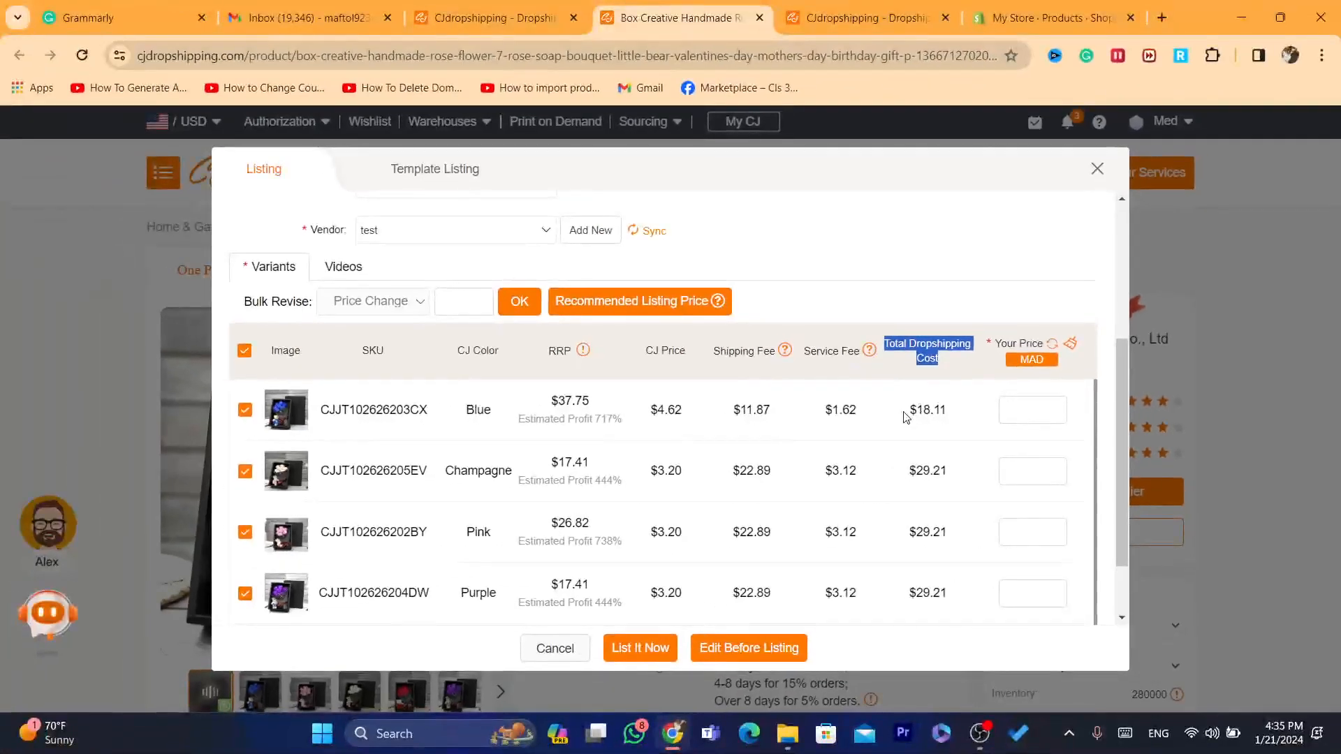
left_click_drag(682, 410, 810, 421)
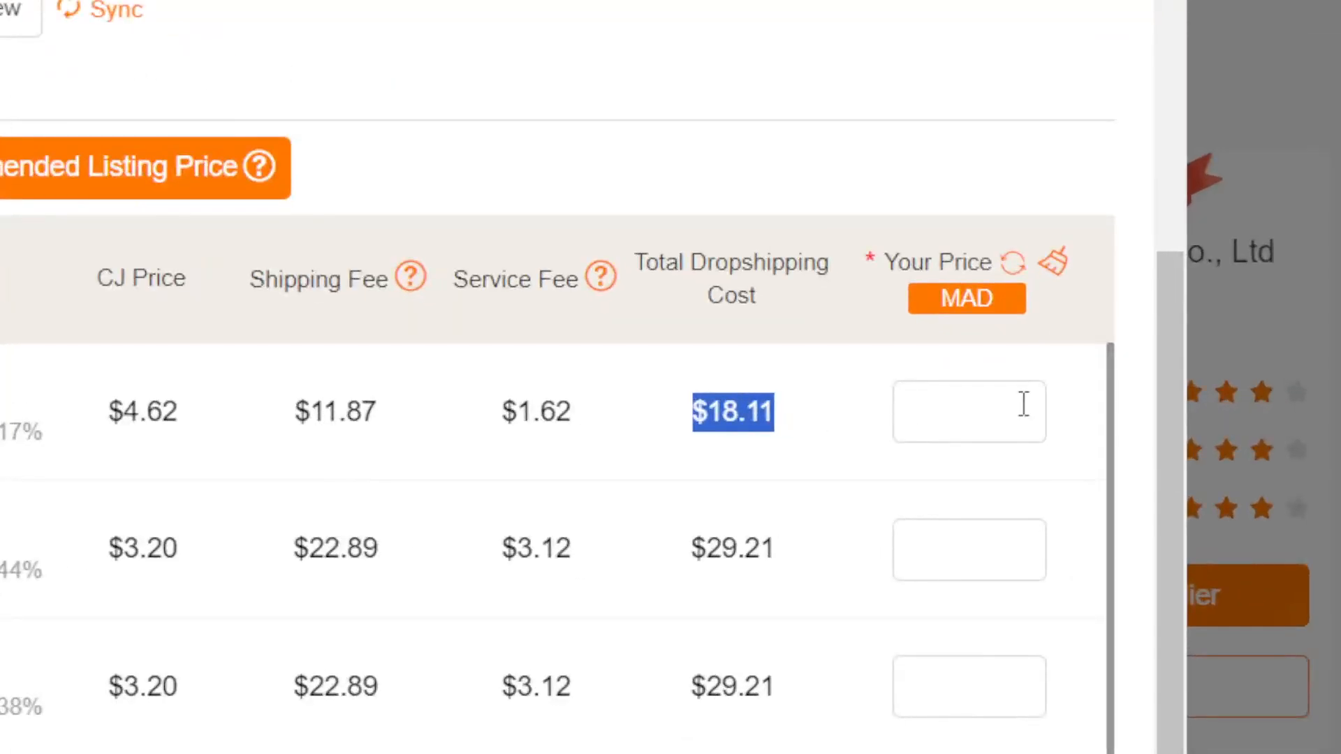
Set the store price to 30 MAD for the Blue variant and 50 MAD for the Champagne variant, comparing their dropshipping costs.
left_click(1057, 407)
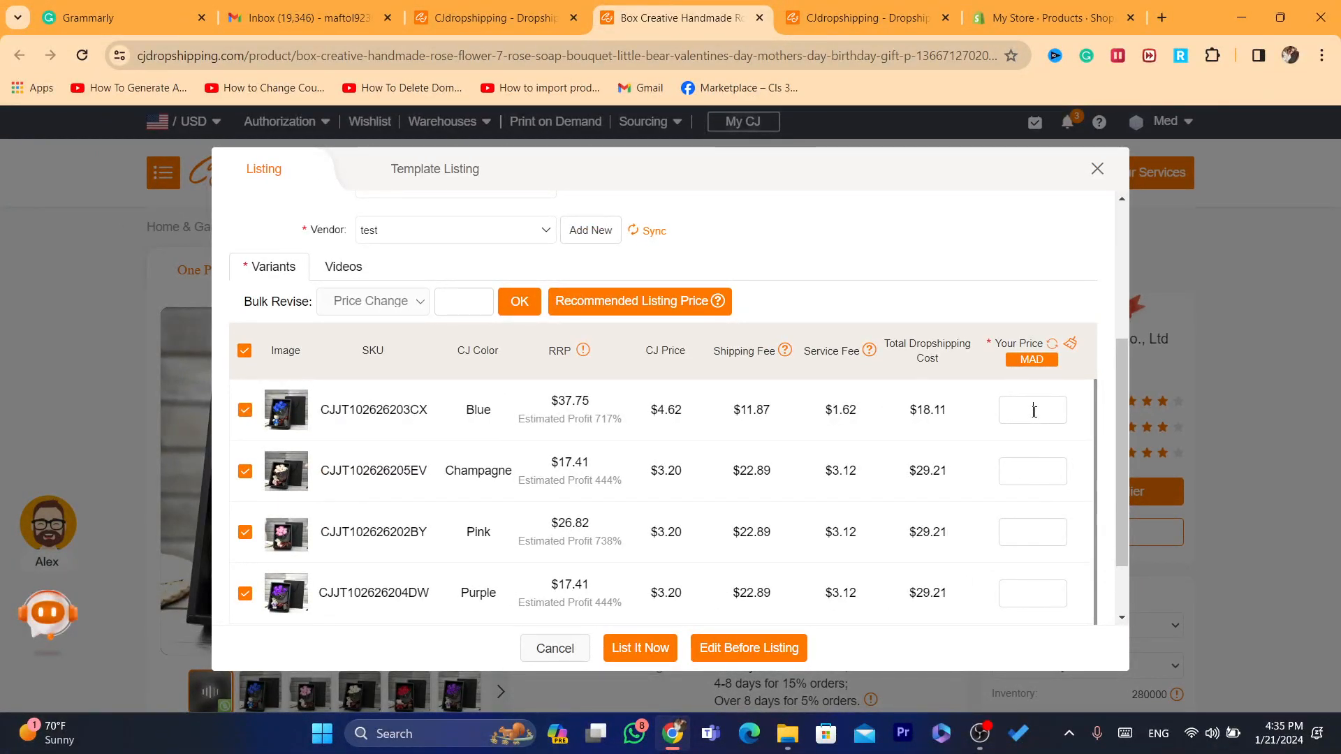
type("30")
left_click_drag(916, 472, 951, 473)
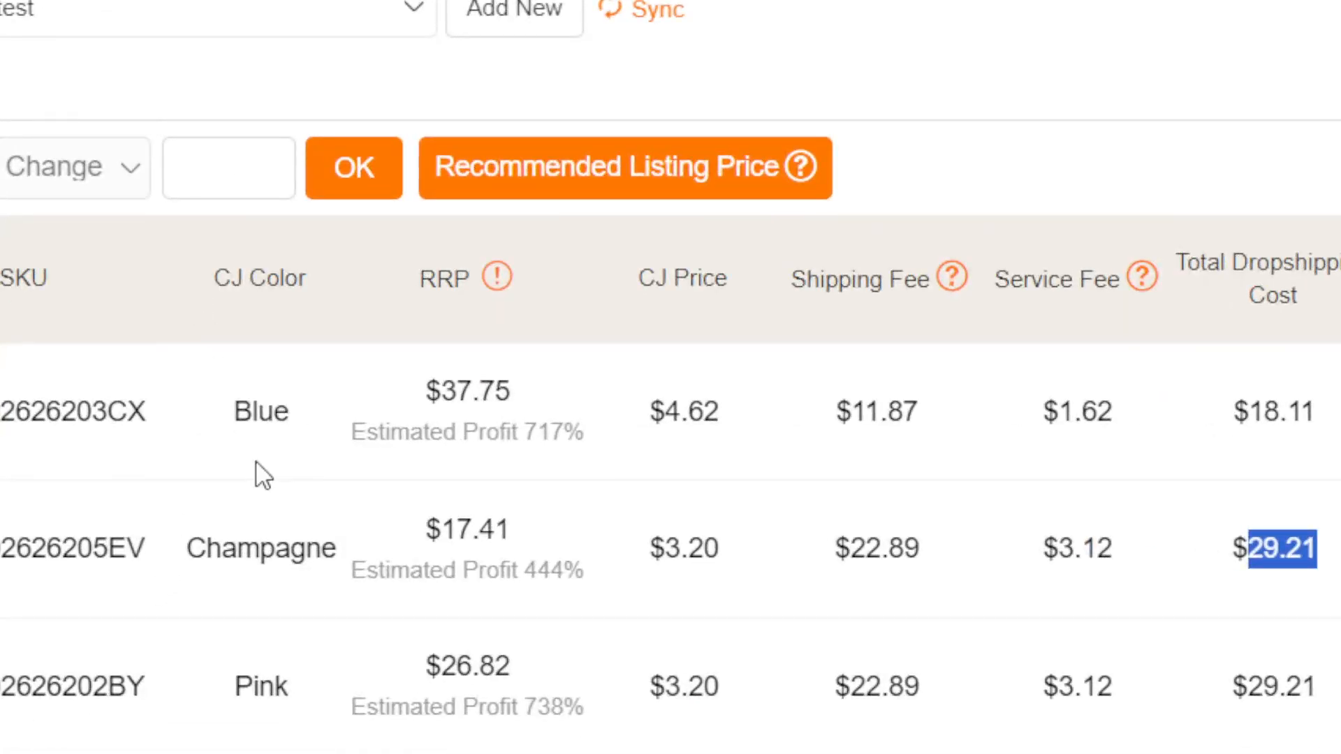
scroll(248, 637, "down", 1)
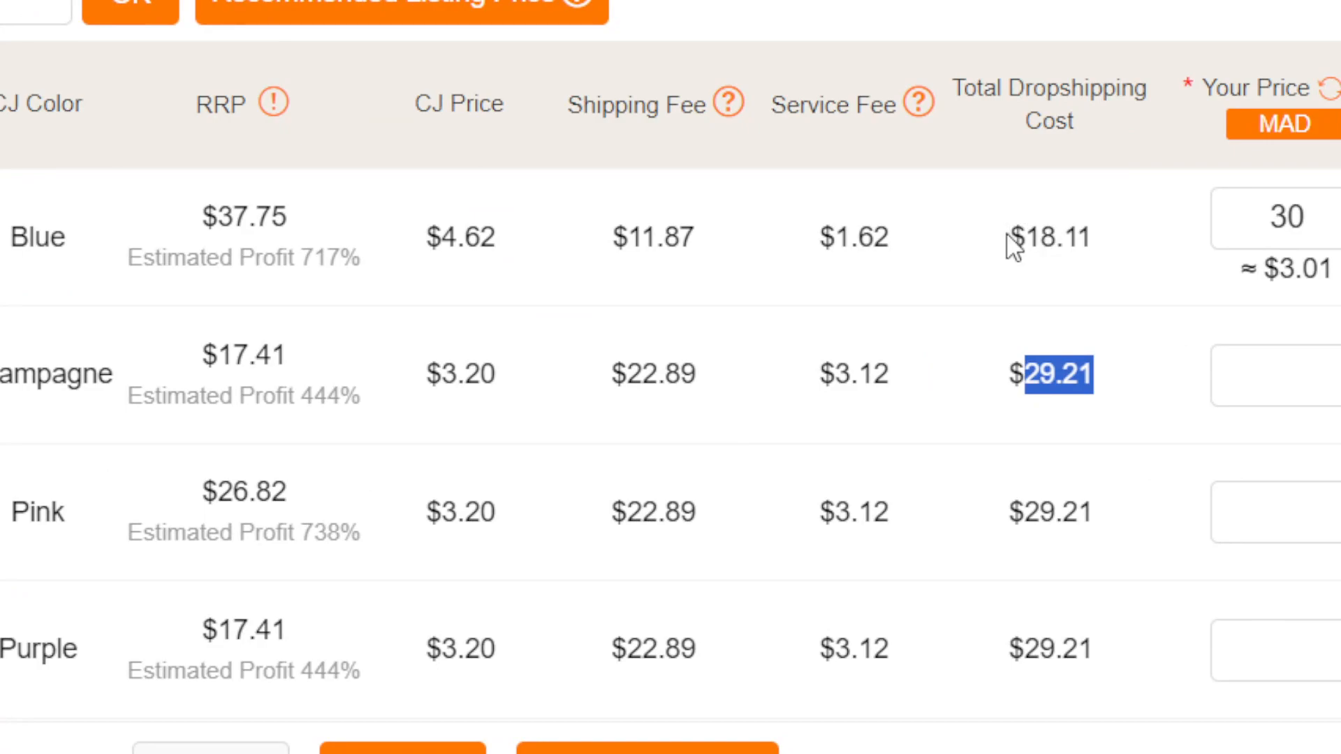
left_click_drag(1011, 245, 1111, 245)
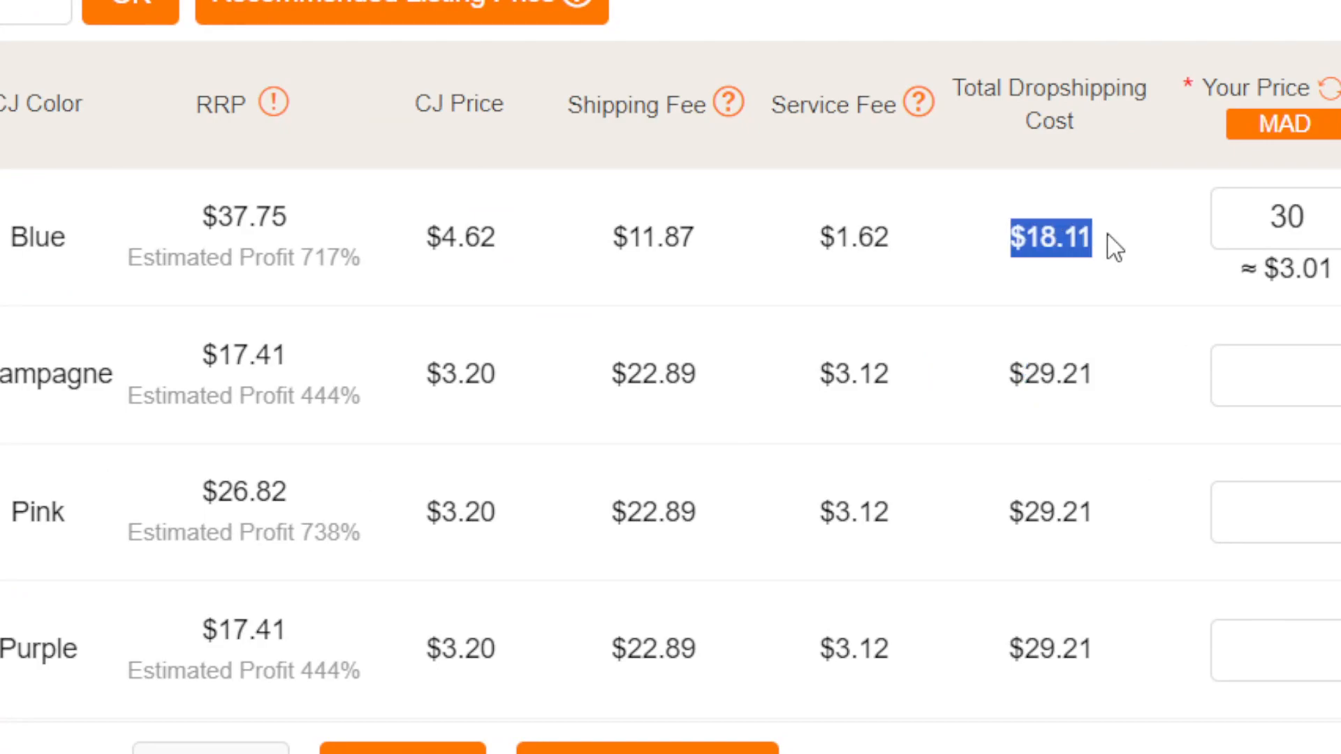
left_click_drag(1017, 391, 1094, 379)
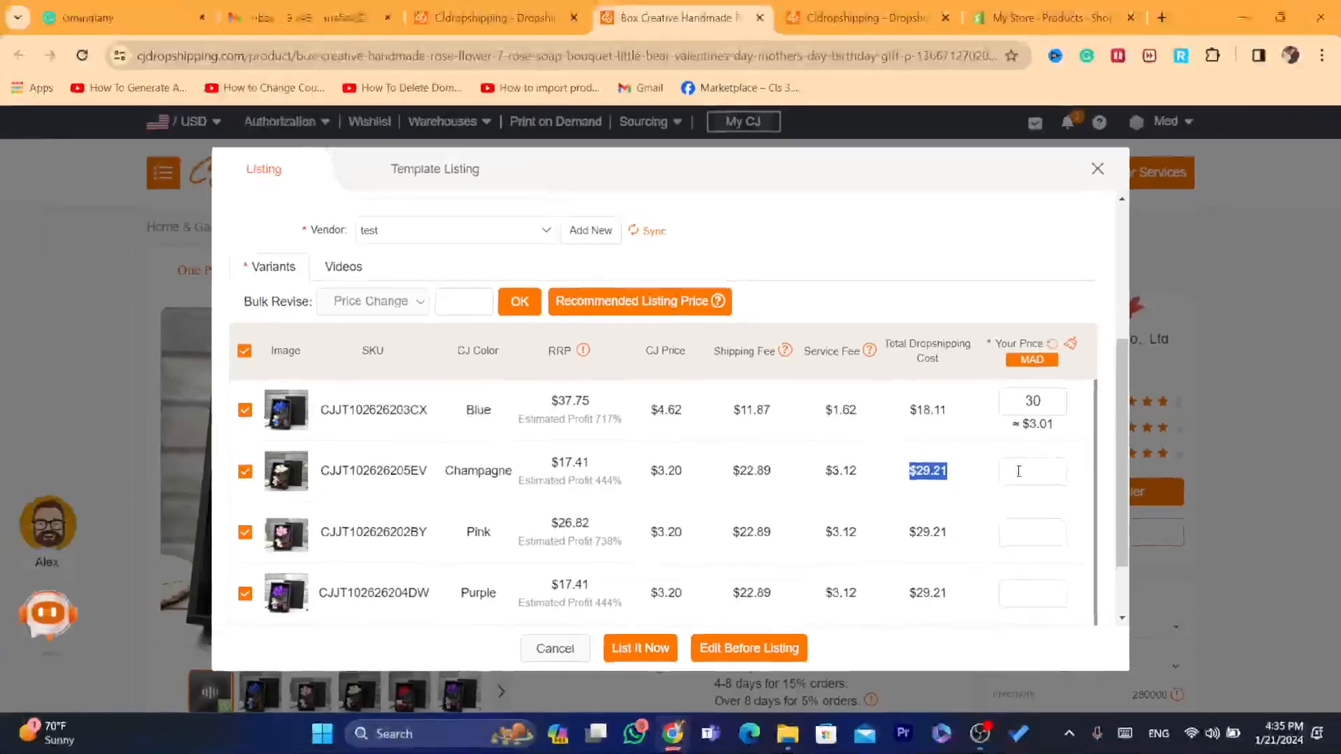
left_click(1253, 377)
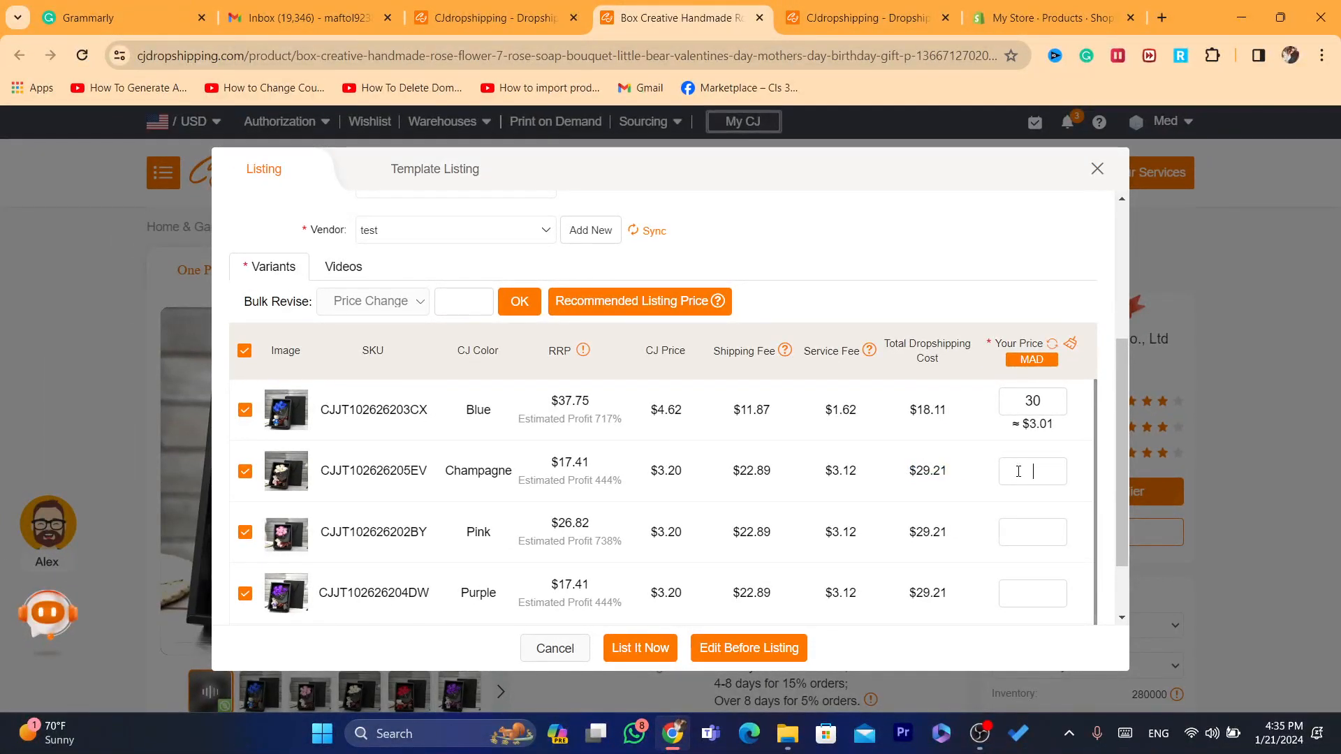
type("50")
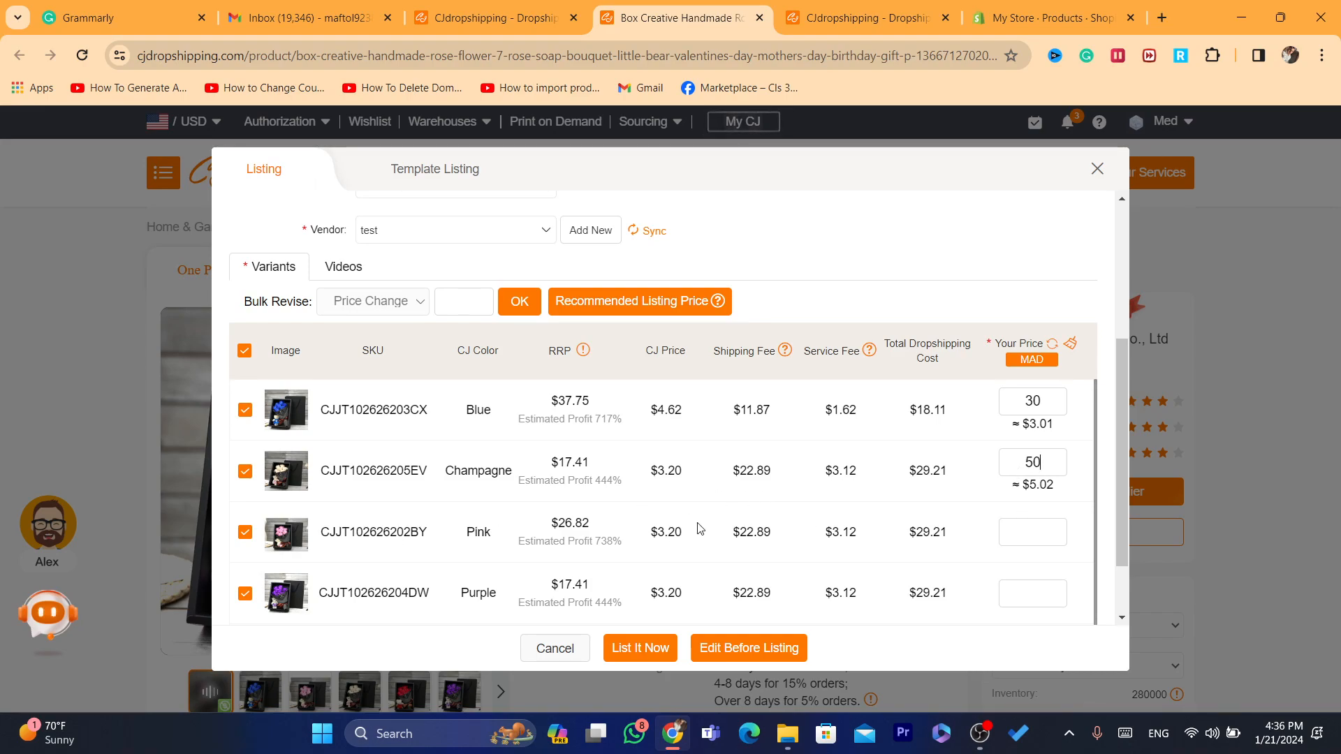
Set the store price of the Pink, Purple, Red, Rose Red and pink2 variants to 50 MAD each.
left_click_drag(891, 532, 945, 535)
left_click(1028, 531)
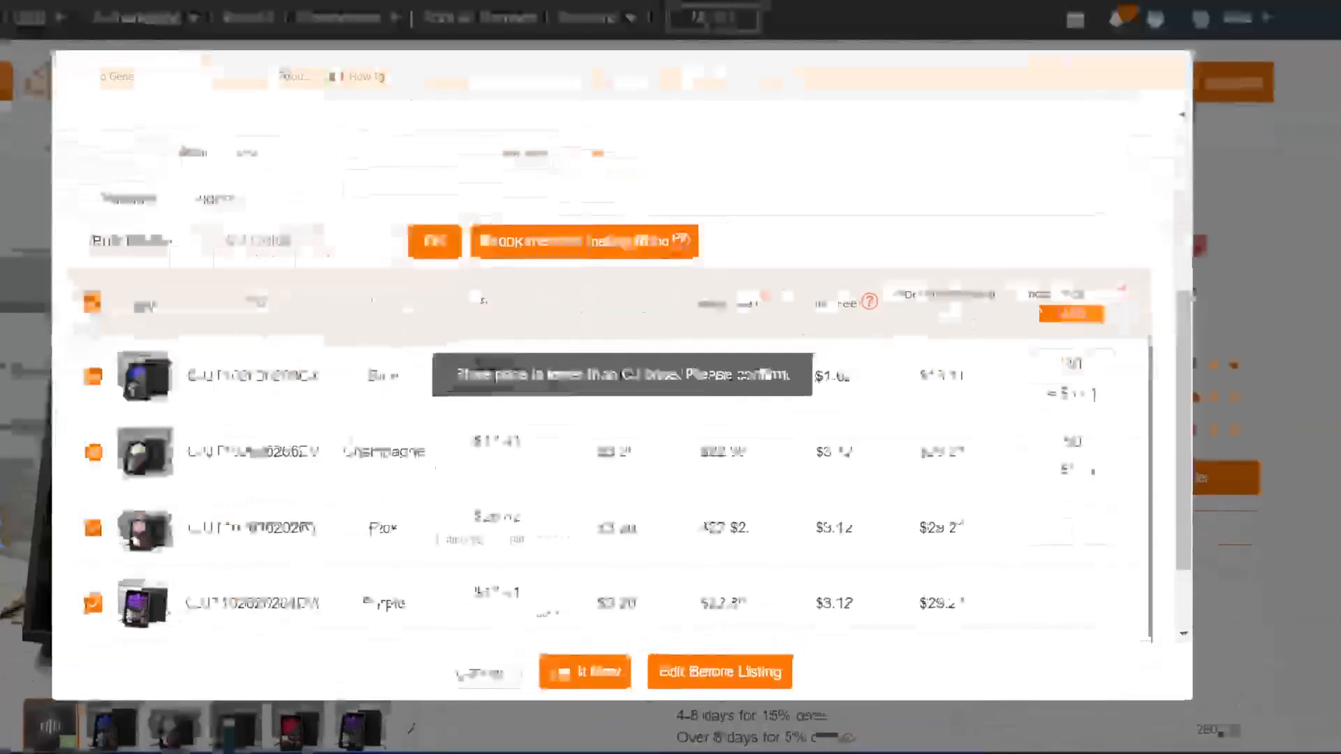
type("50")
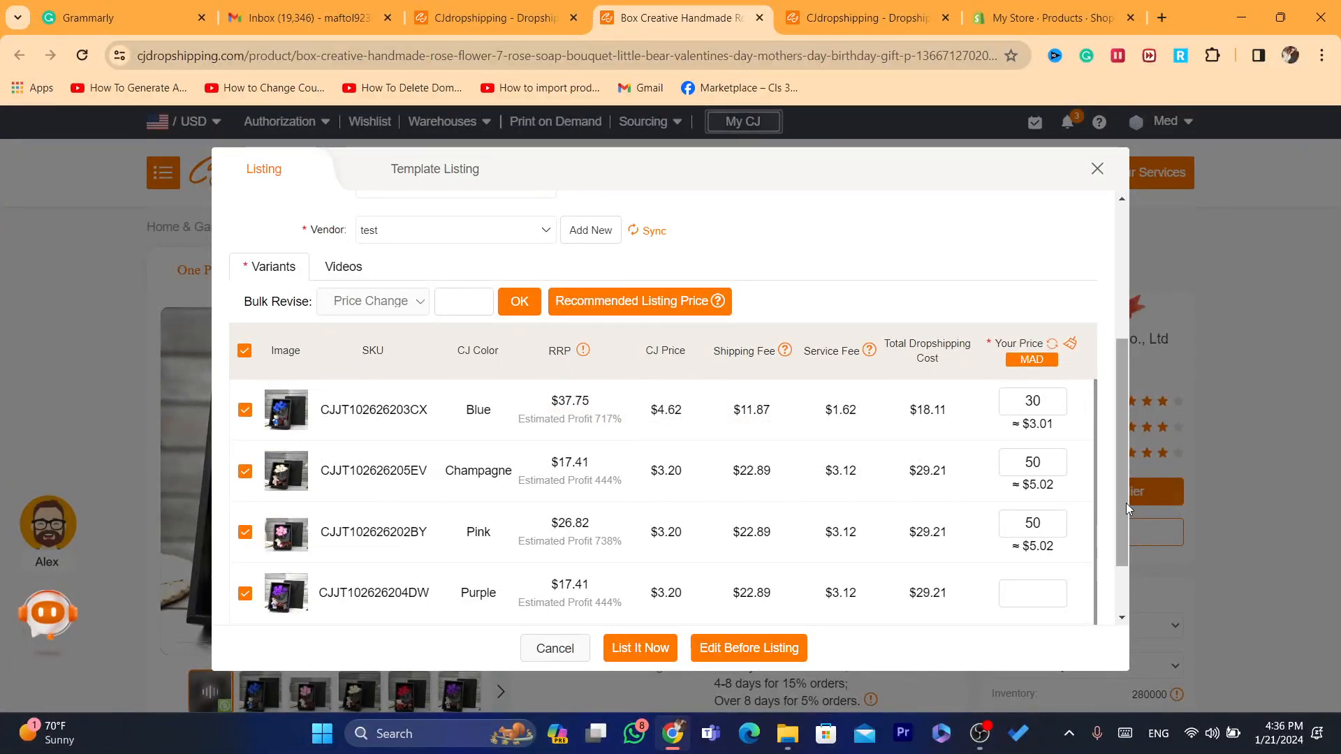
scroll(1126, 502, "down", 1)
left_click(1032, 506)
type("5")
left_click(1034, 561)
type("50")
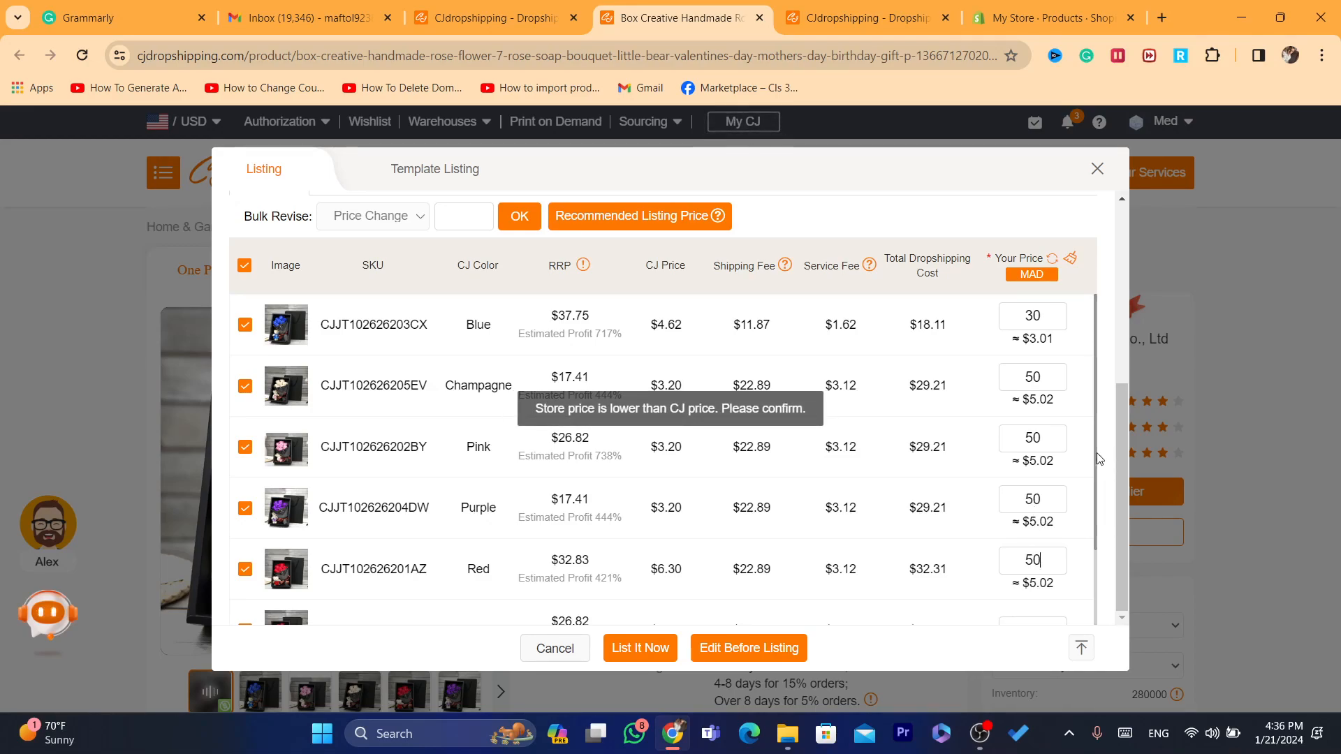
scroll(1097, 464, "down", 1)
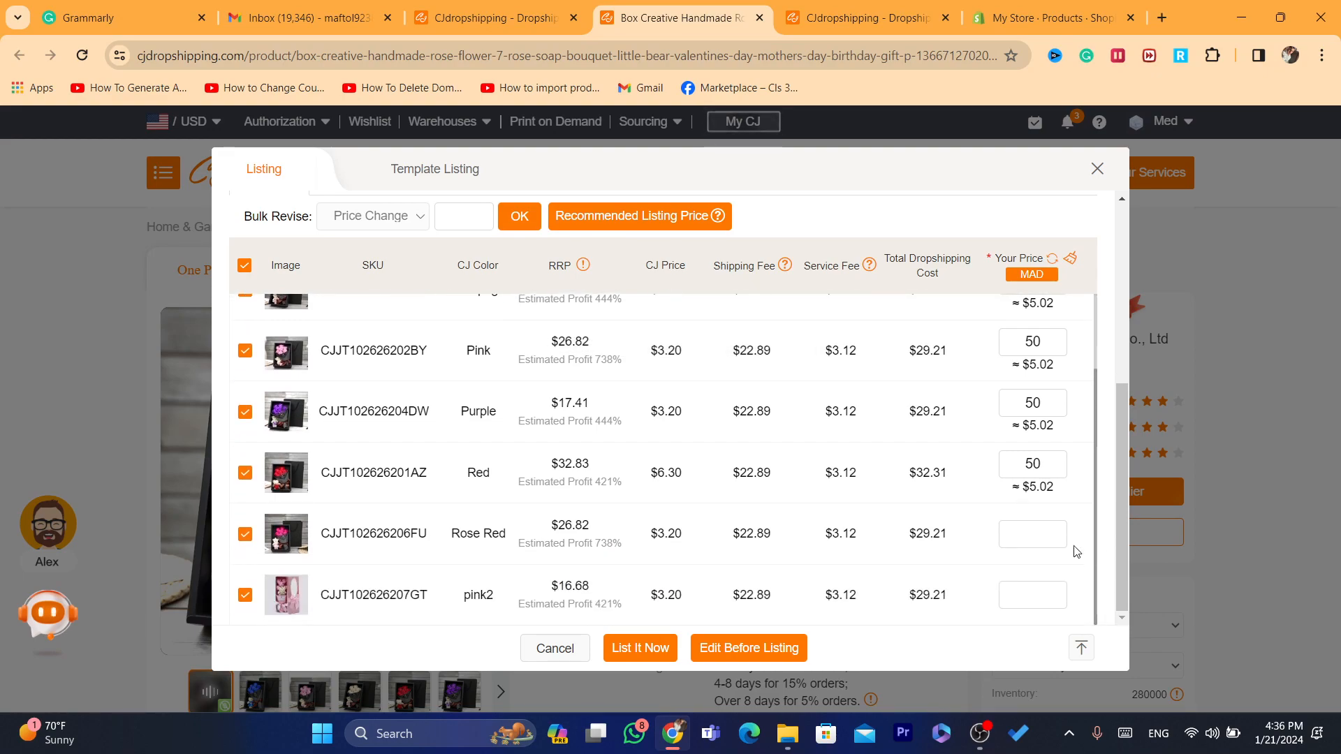
left_click(1039, 536)
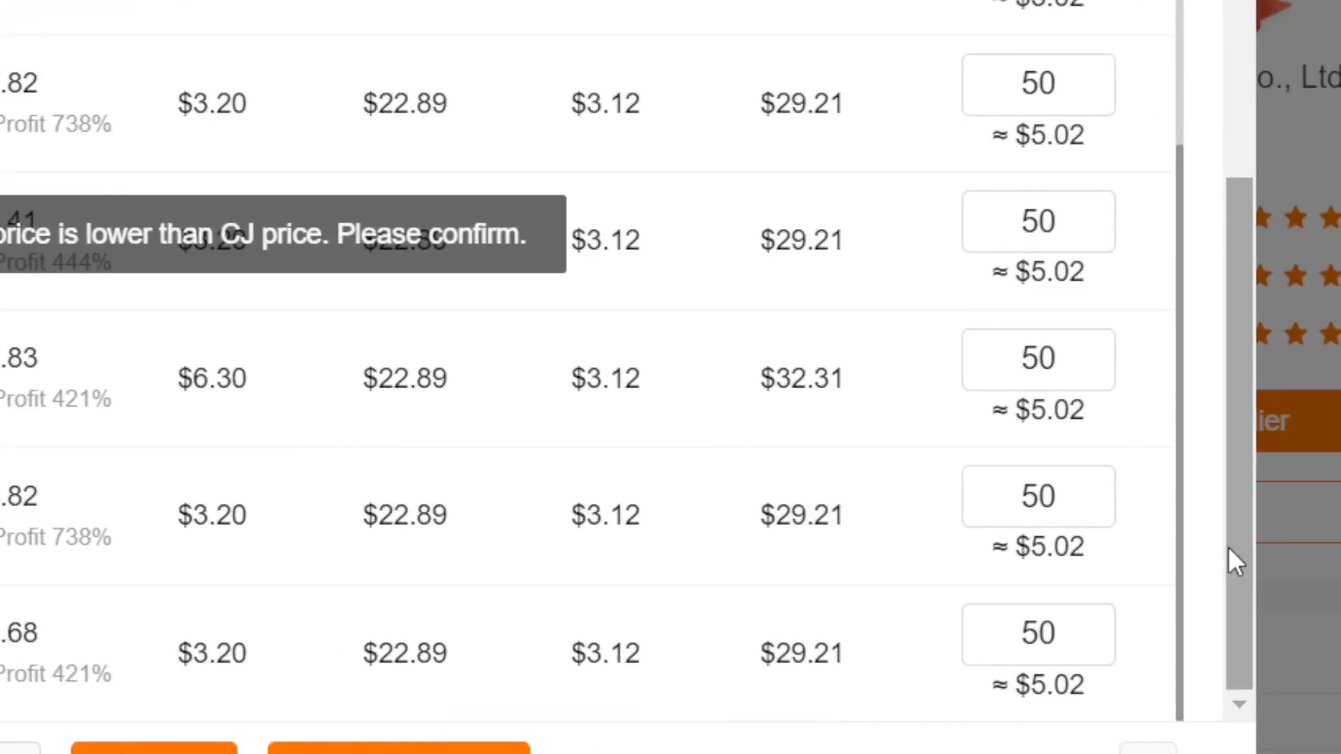
Bulk-revise the price of all variants to 50 MAD and check the Your Price values in the variant list.
left_click_drag(1118, 547, 1105, 279)
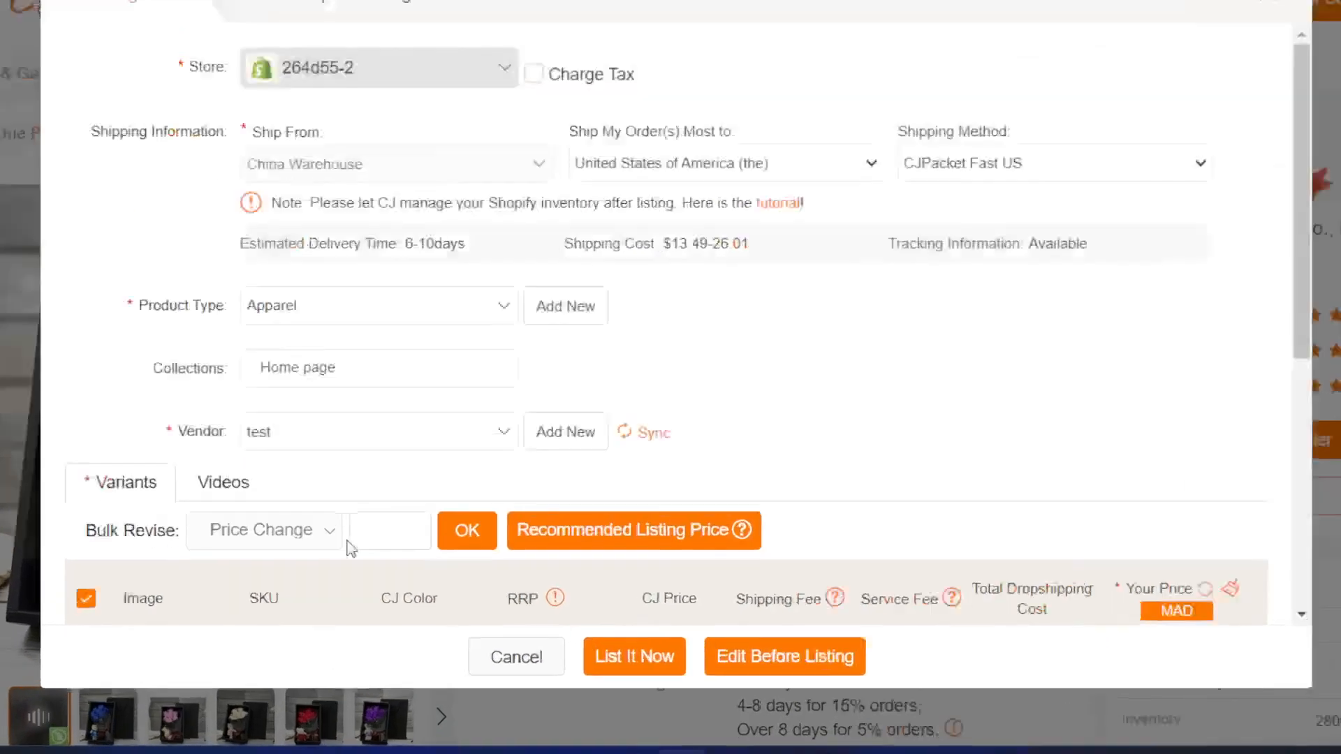
left_click(419, 539)
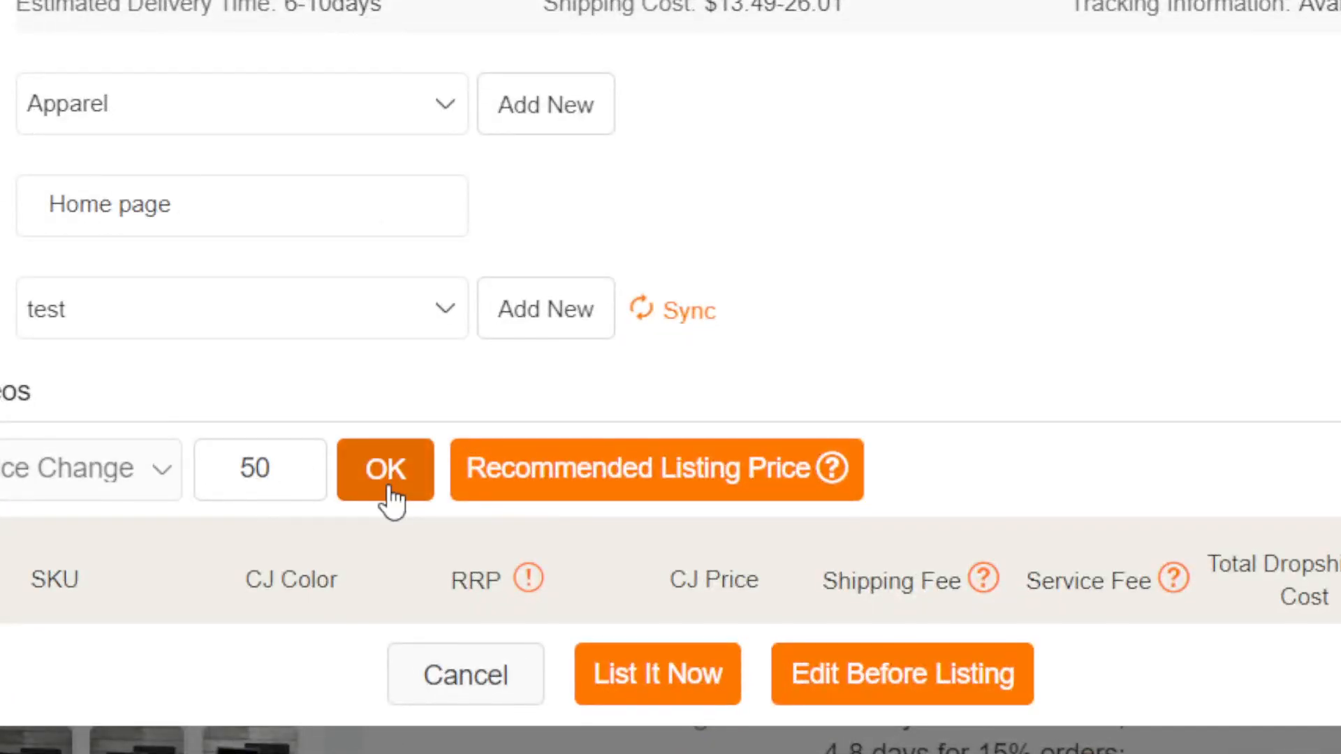
left_click(388, 495)
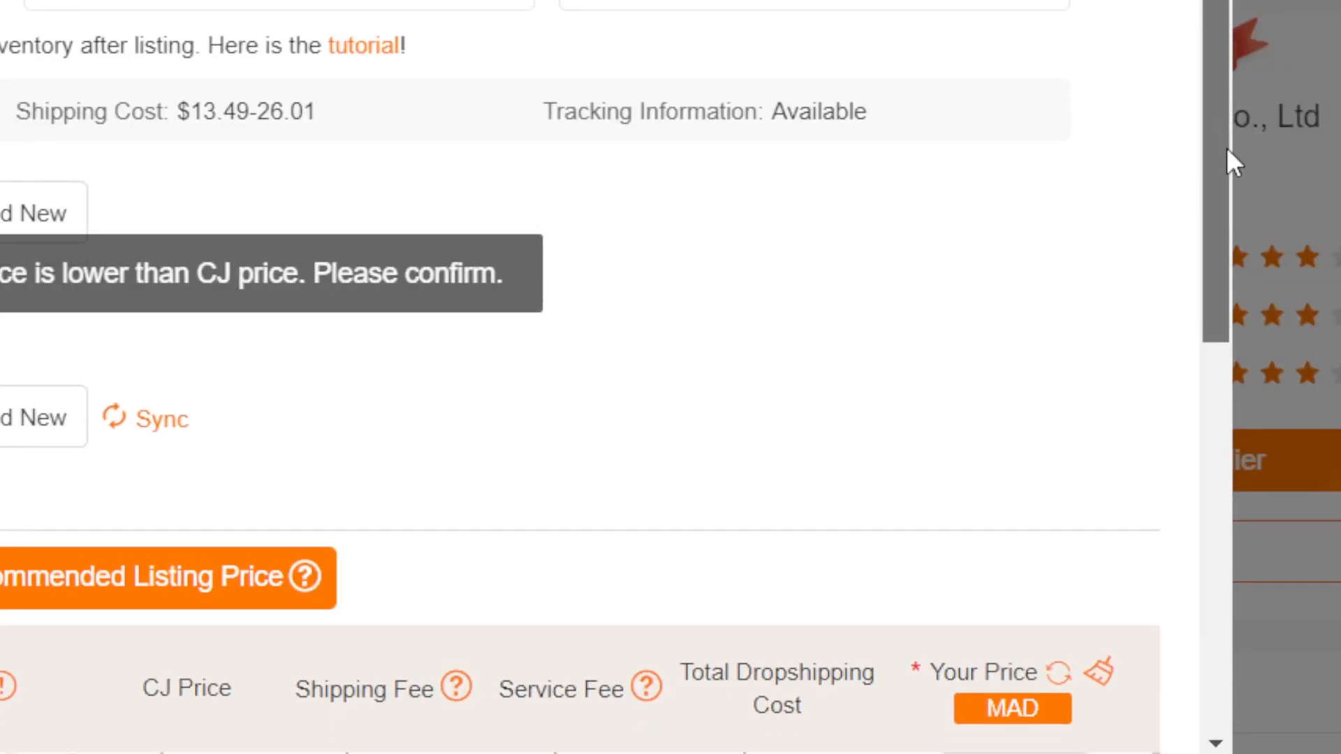
left_click_drag(1226, 148, 1220, 98)
left_click_drag(1169, 10, 1189, 423)
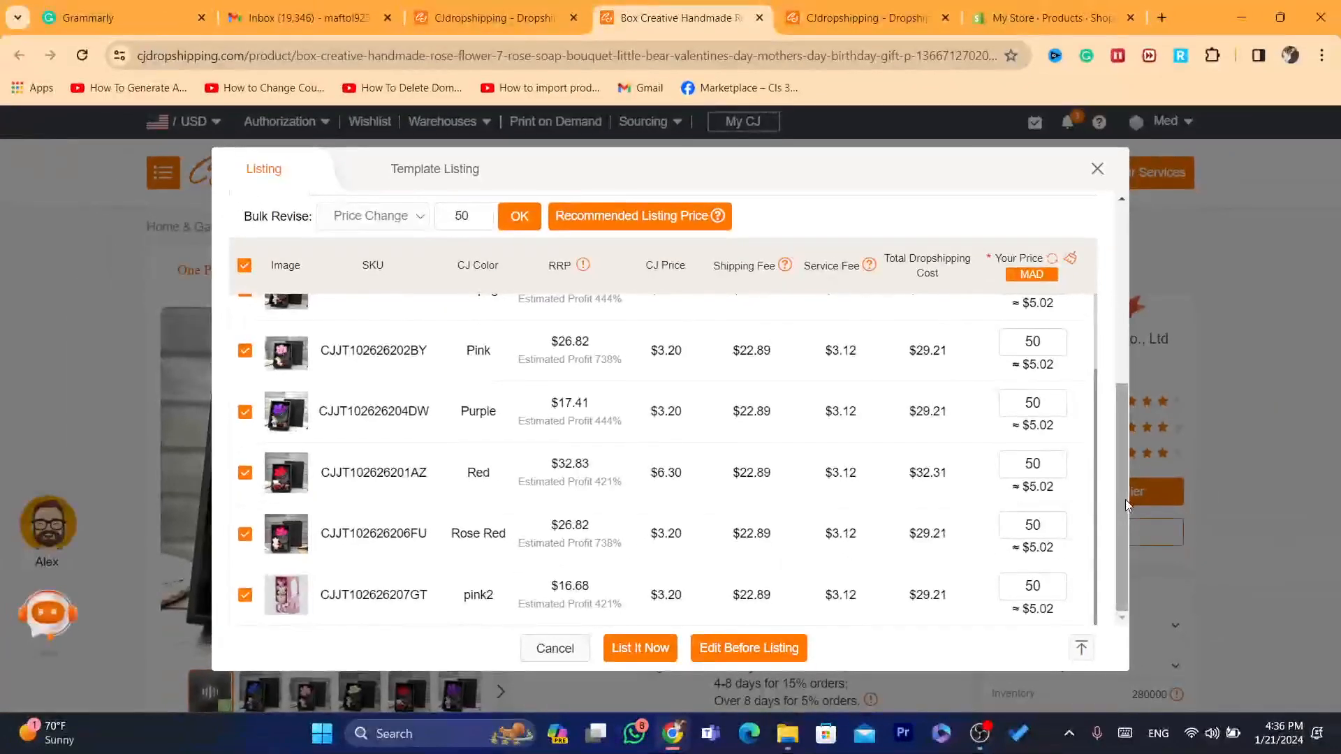
mouse_move(1125, 500)
left_mouse_down()
mouse_move(1108, 447)
mouse_move(1106, 515)
left_mouse_up()
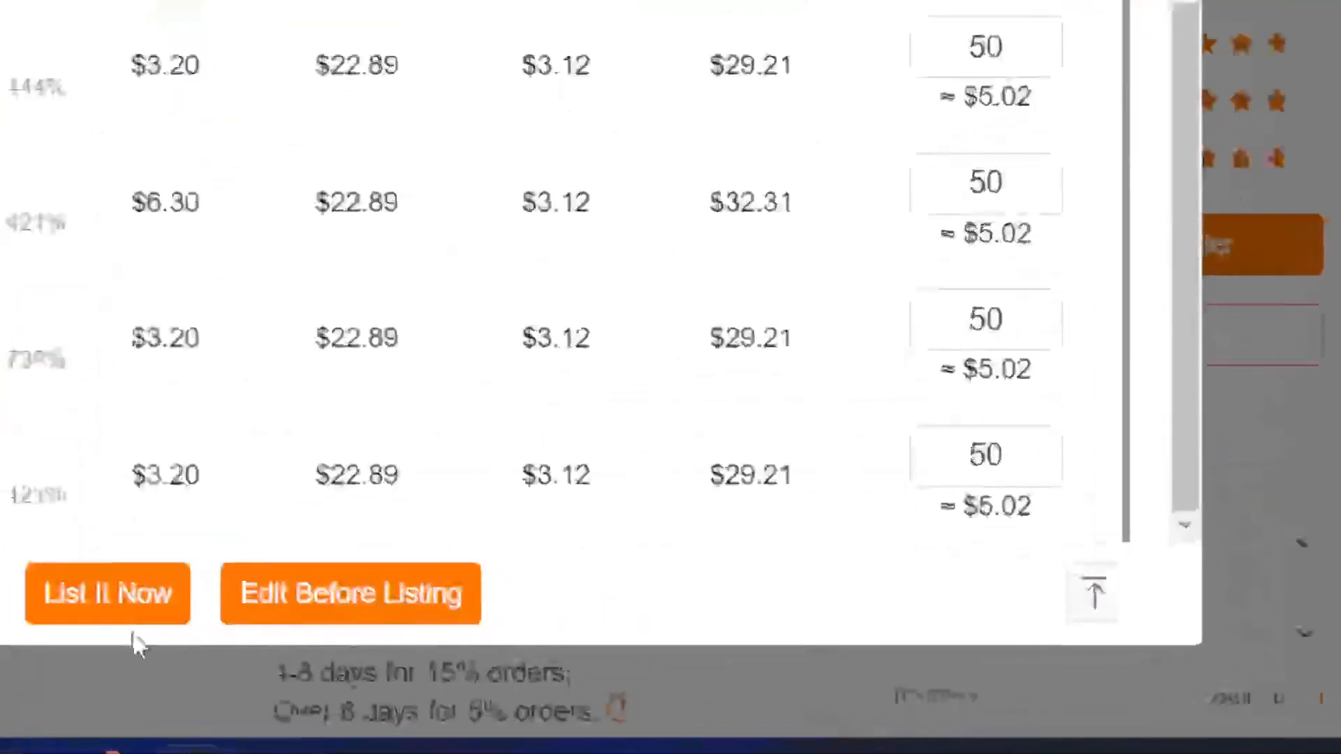
List the rose box product to the Shopify store immediately and read the listing notice.
left_click(53, 747)
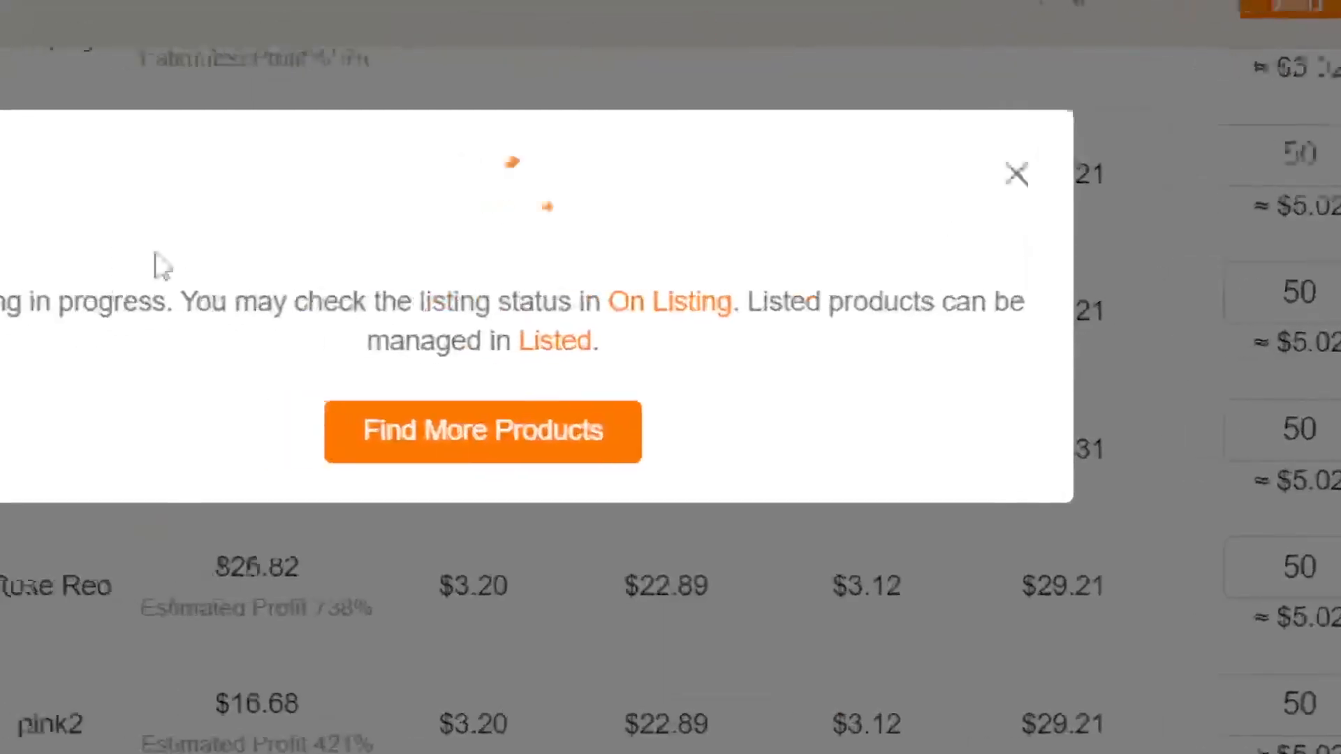
left_click_drag(109, 302, 297, 302)
left_click_drag(701, 262, 939, 419)
left_click(939, 382)
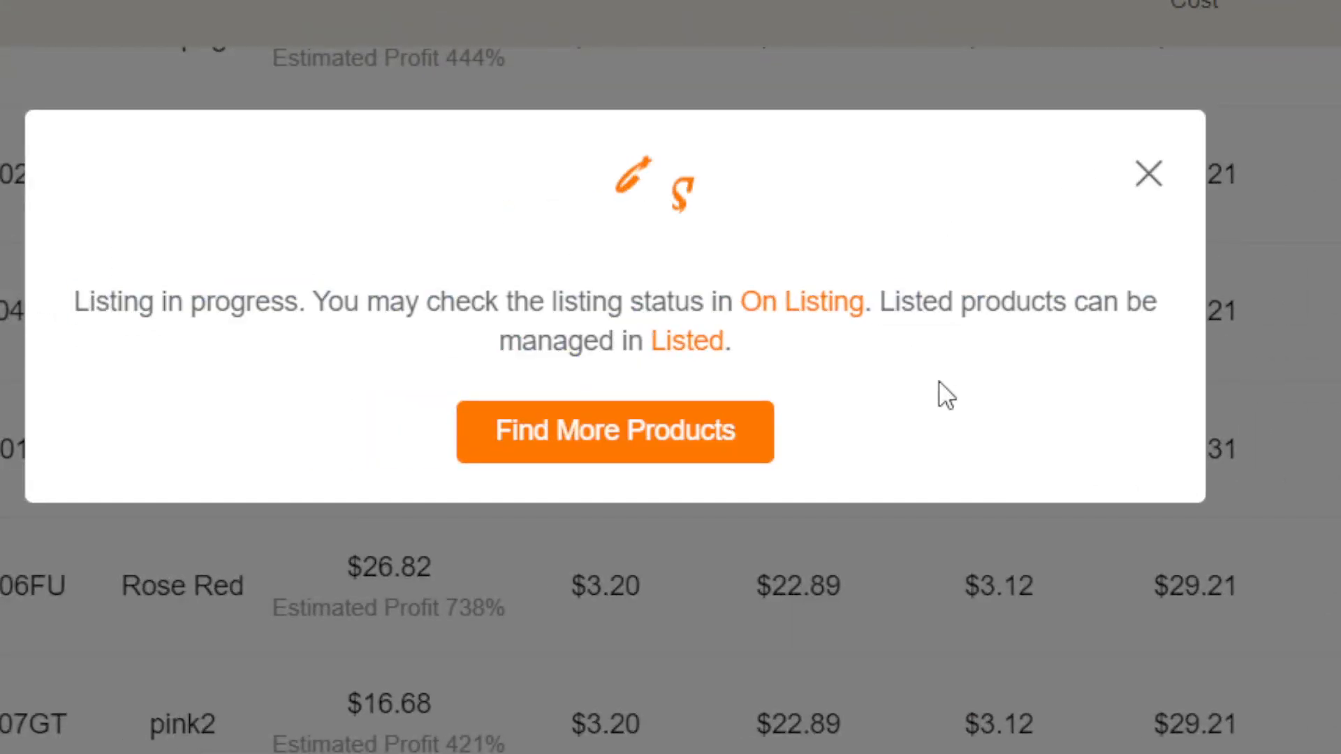
Check the reloaded Shopify products page, the CJ listing notice and the CJ store authorization page for the listing's status.
left_click(1227, 14)
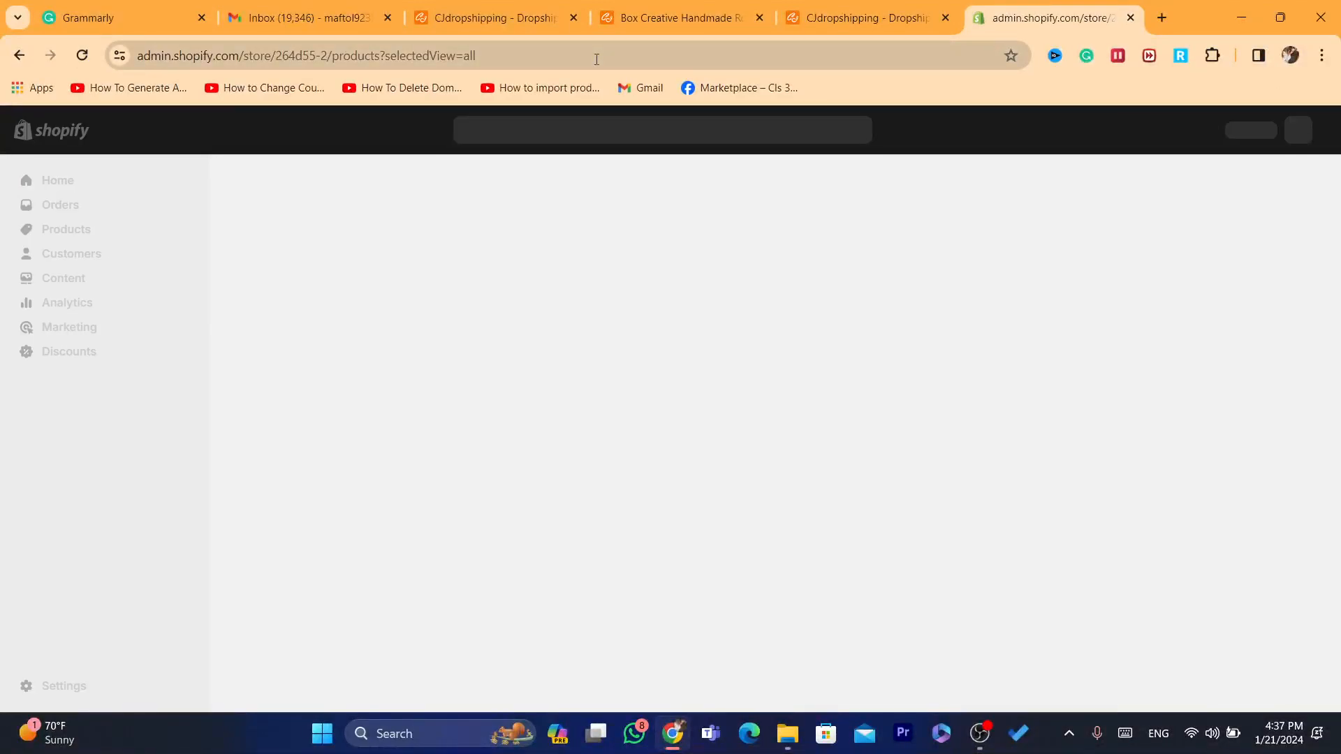
left_click(593, 55)
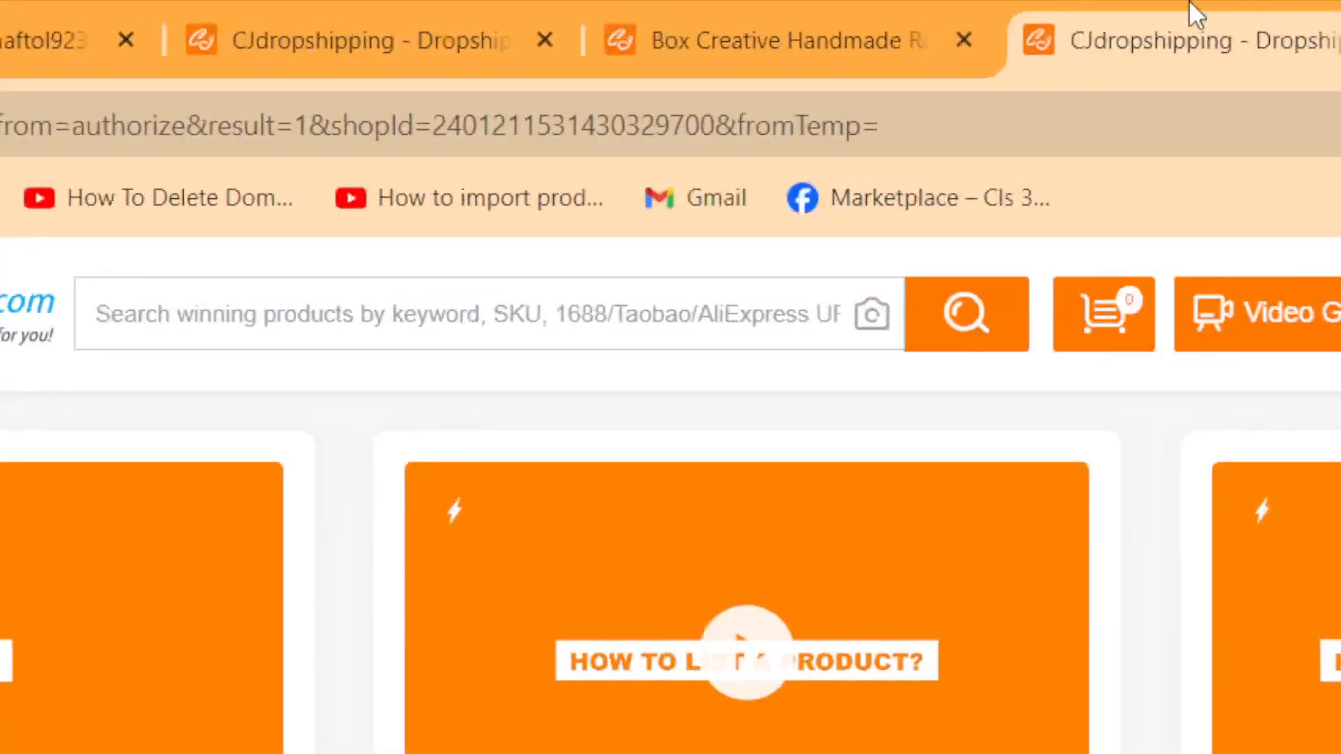
left_click(1048, 7)
left_click(872, 12)
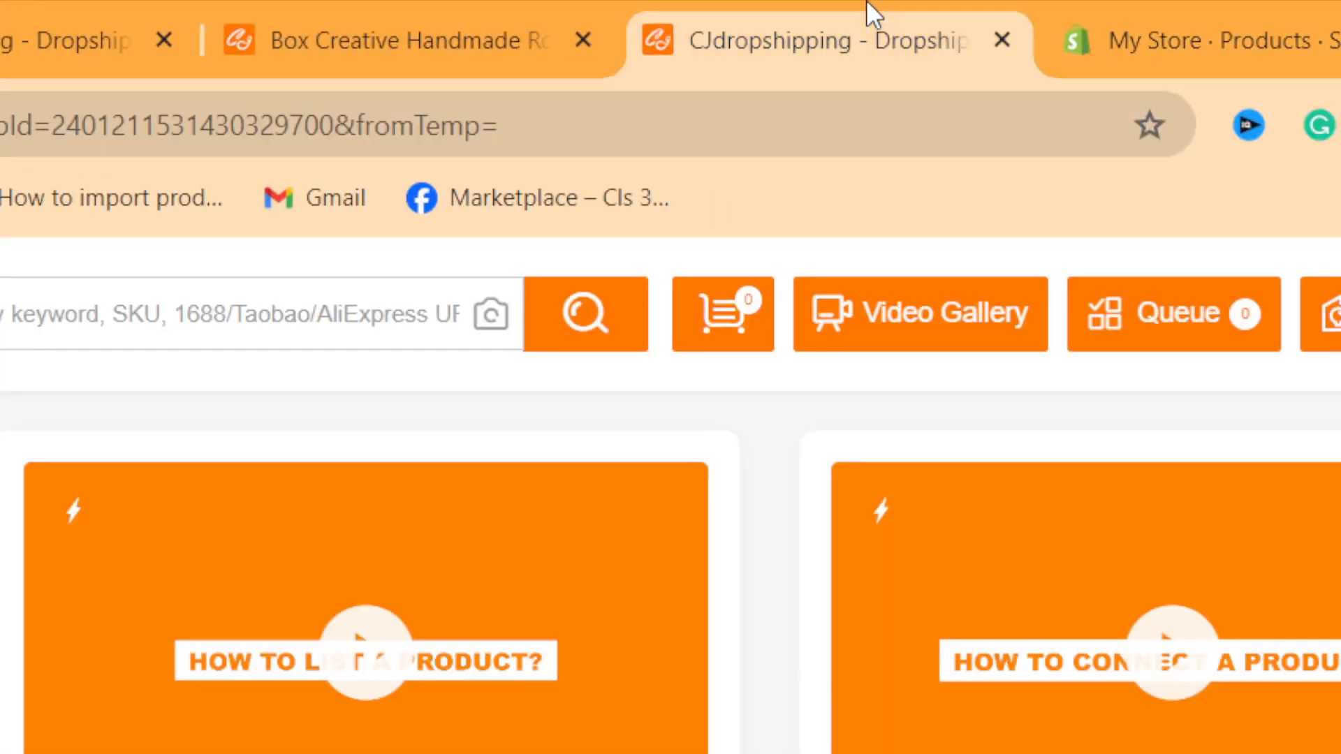
left_click(398, 14)
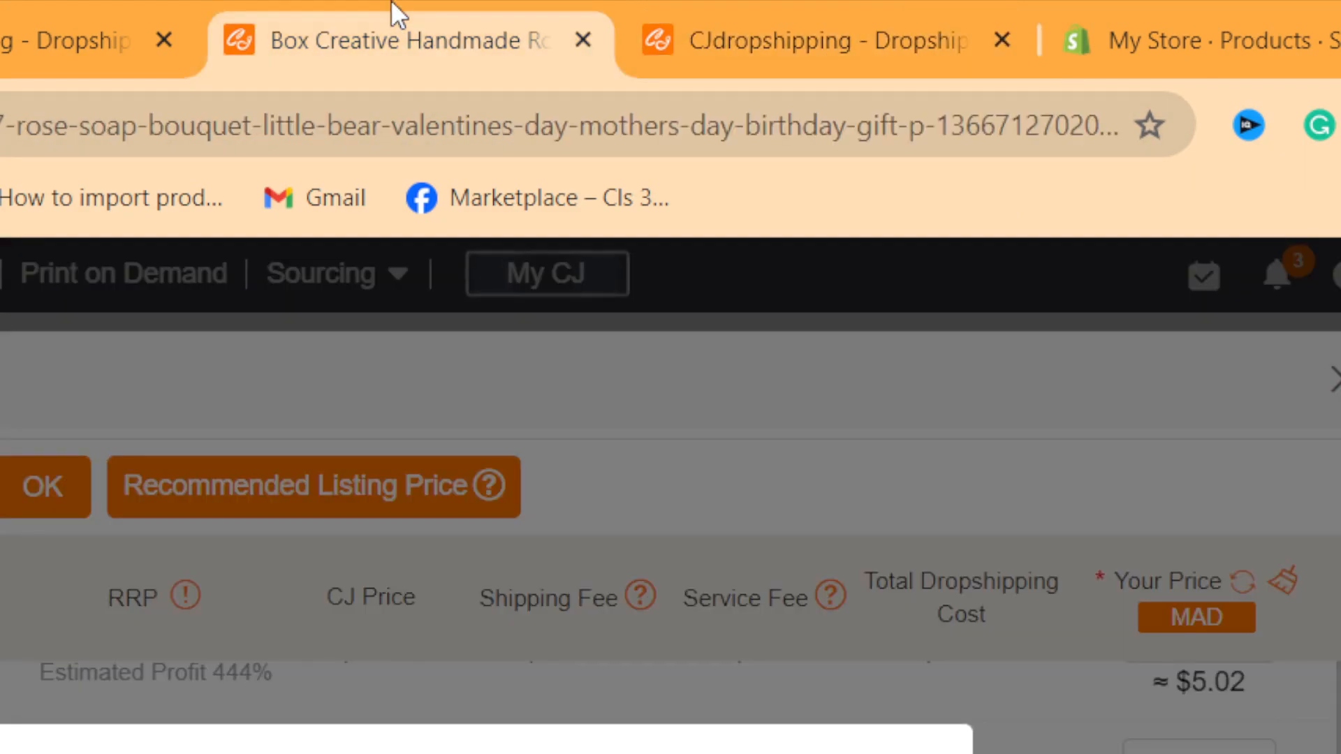
left_click(753, 7)
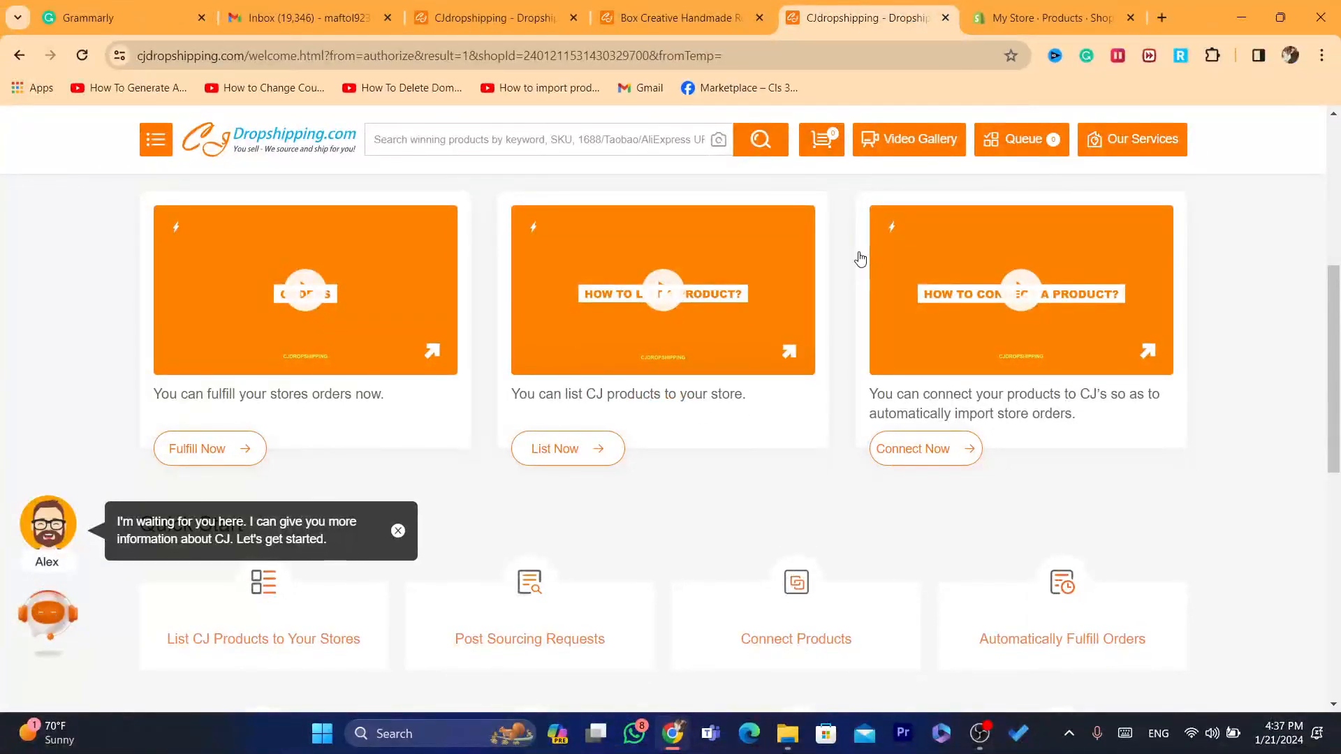
left_click_drag(1337, 269, 1316, 145)
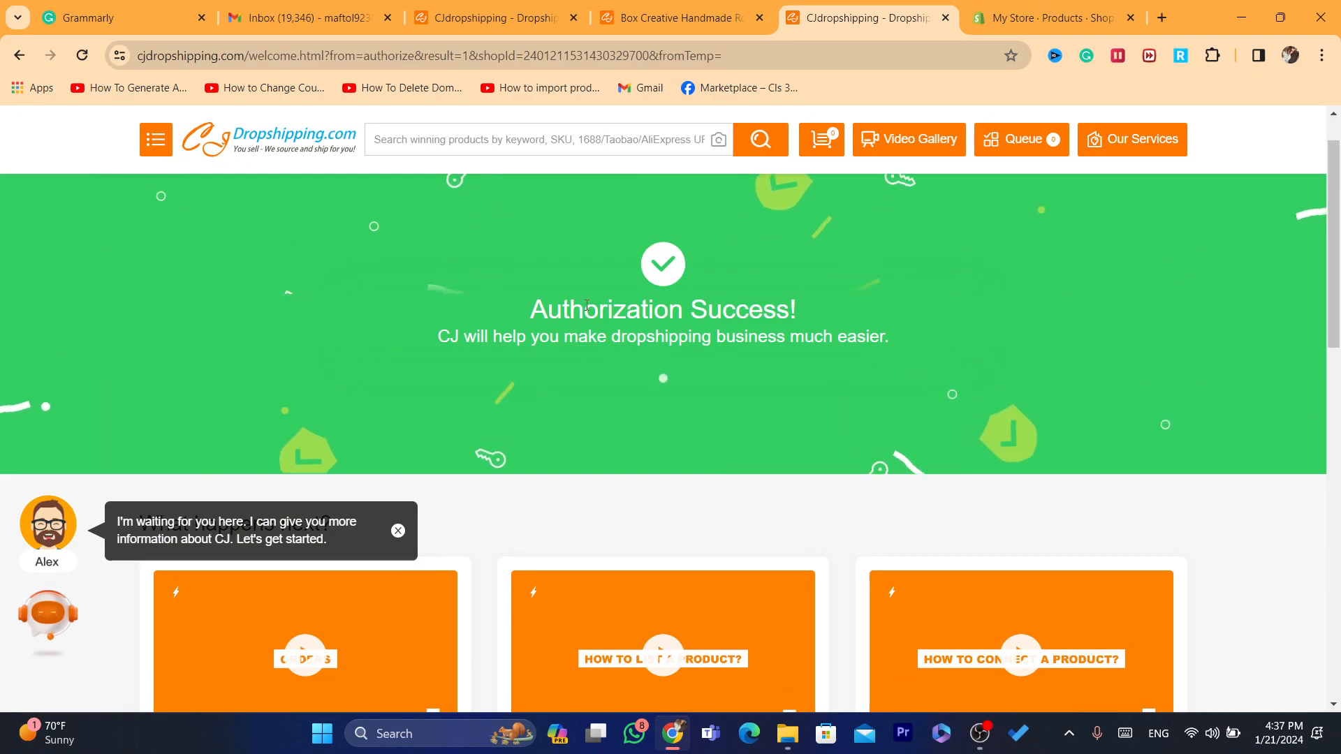
left_click(696, 14)
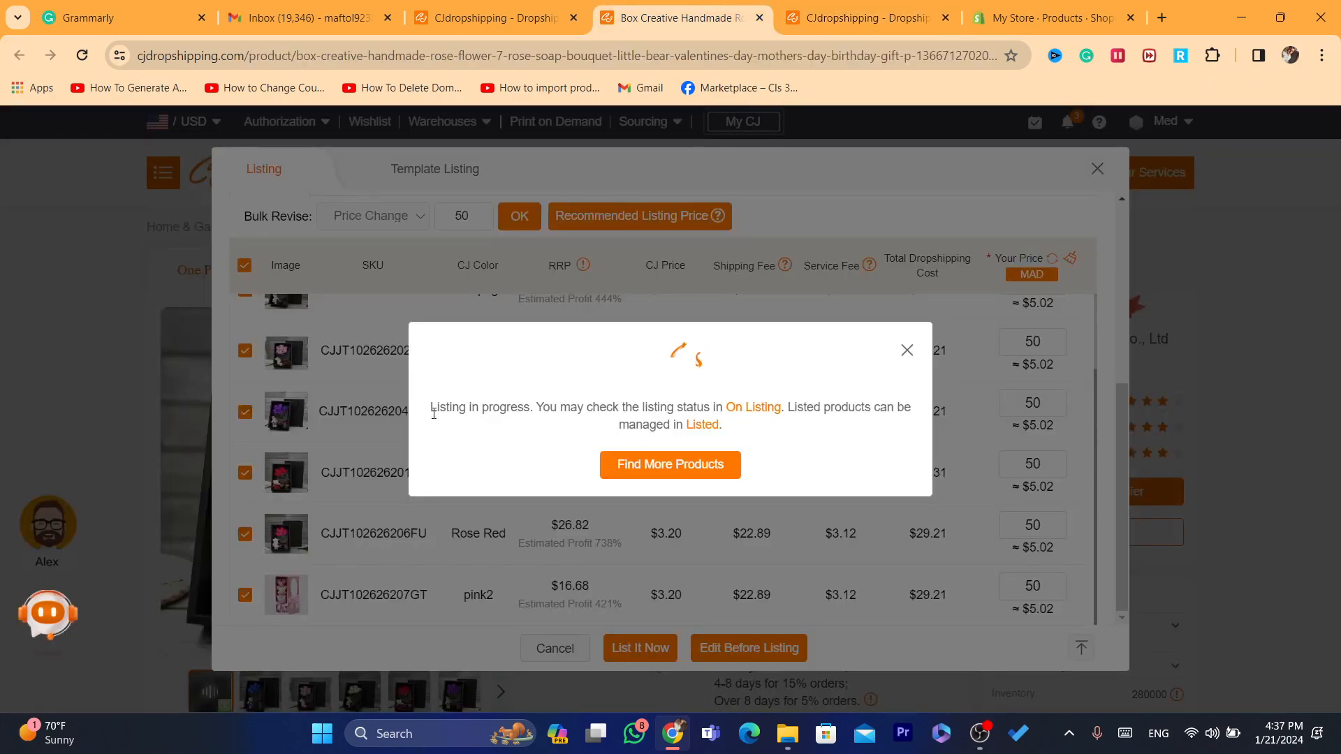
left_click(802, 439)
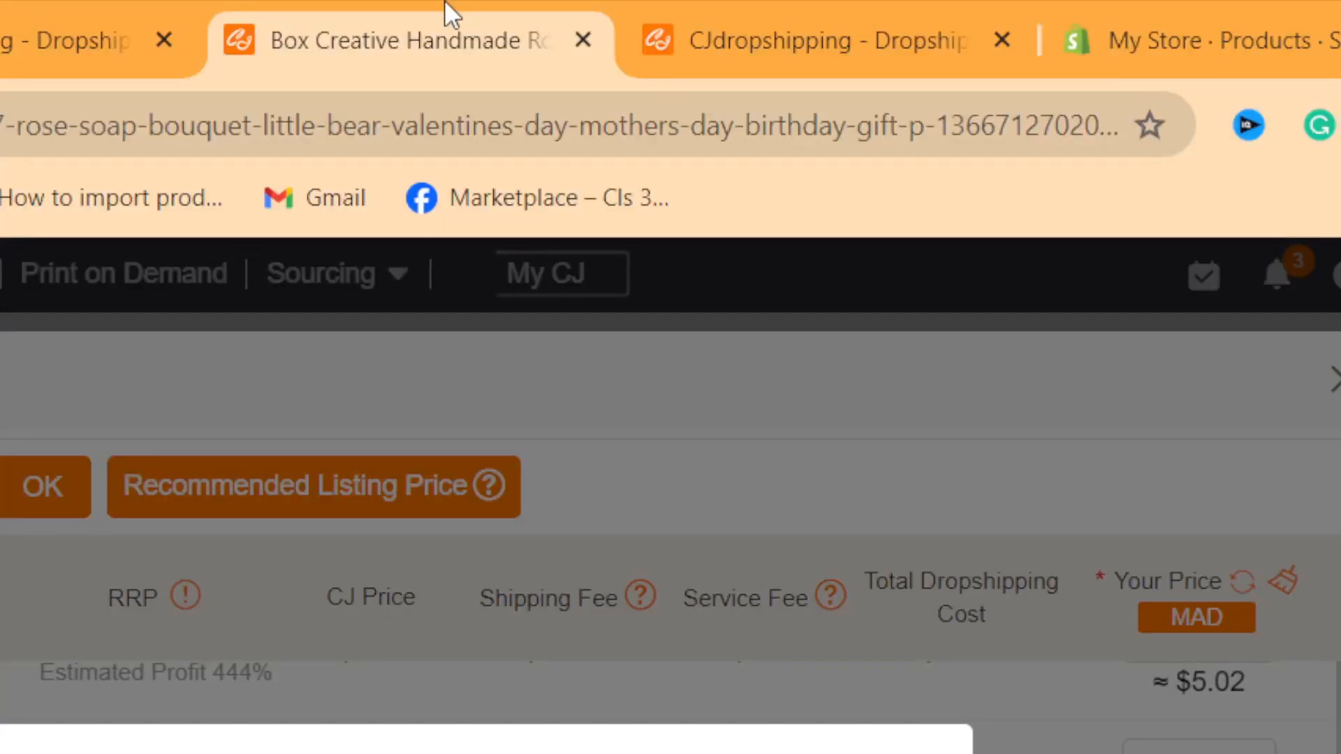
left_click(771, 21)
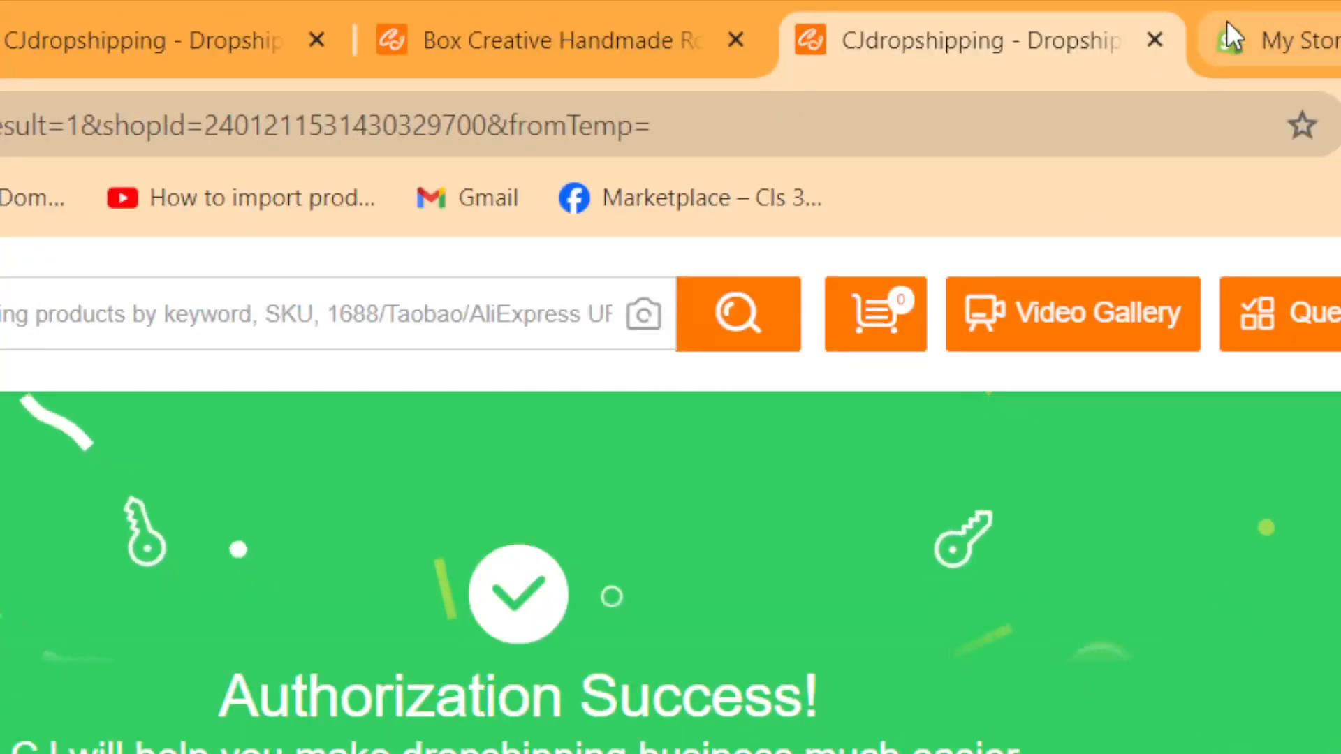
Preview the Box Creative Handmade Rose Flower product on the online store from the Shopify product list and examine its title and details.
left_click(1111, 8)
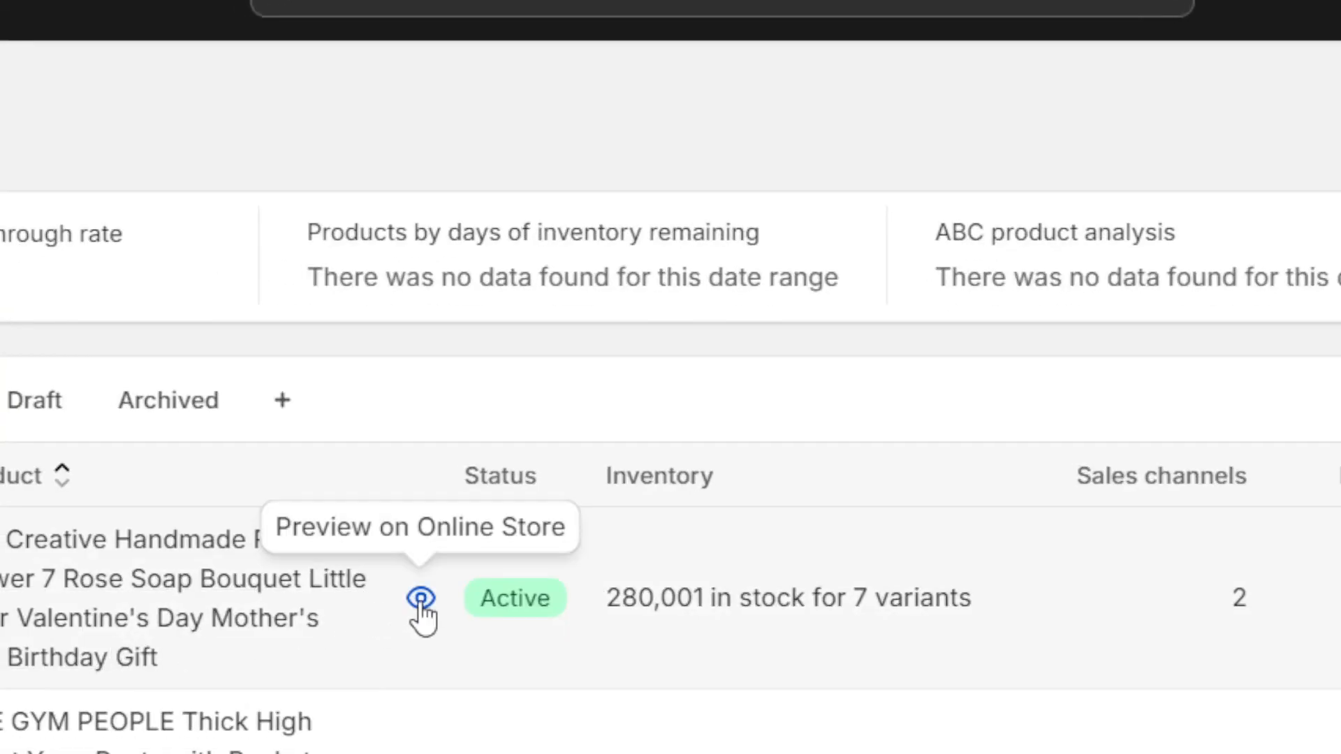
left_click(421, 608)
left_click(953, 115)
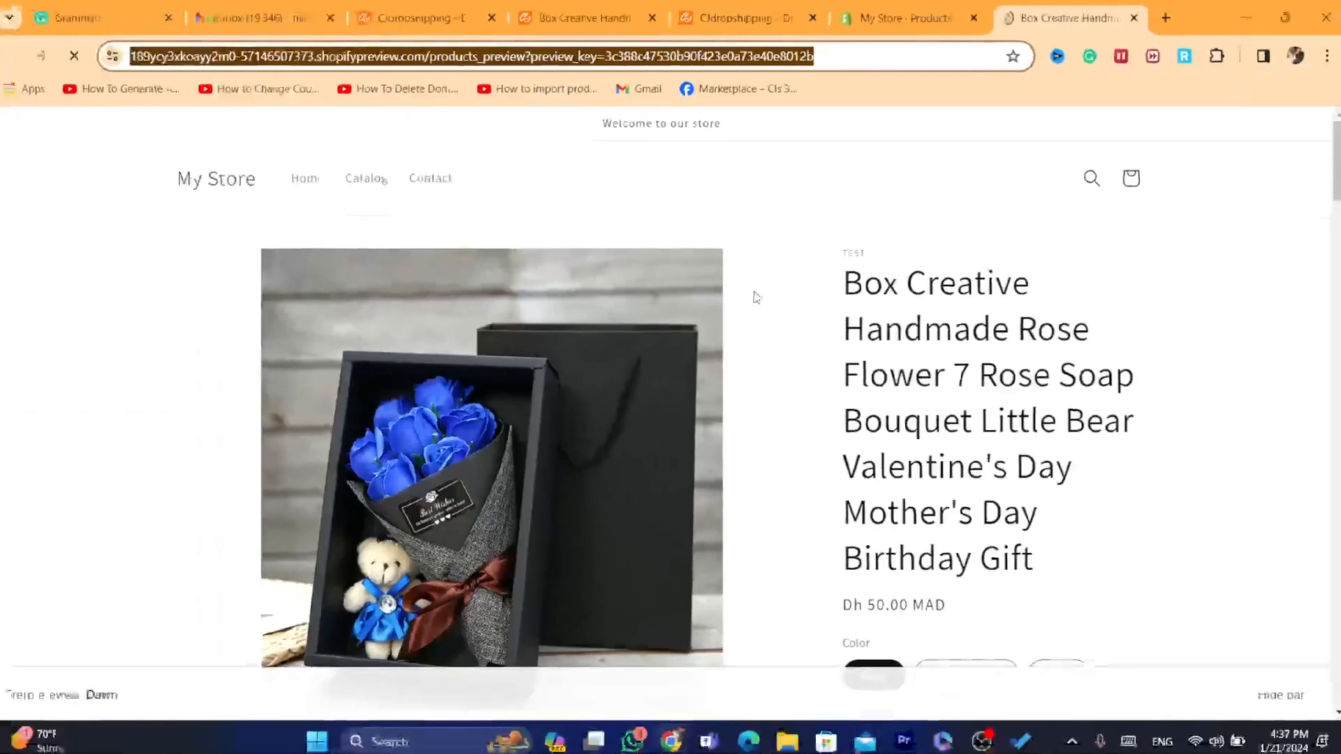
left_click_drag(828, 306, 1276, 501)
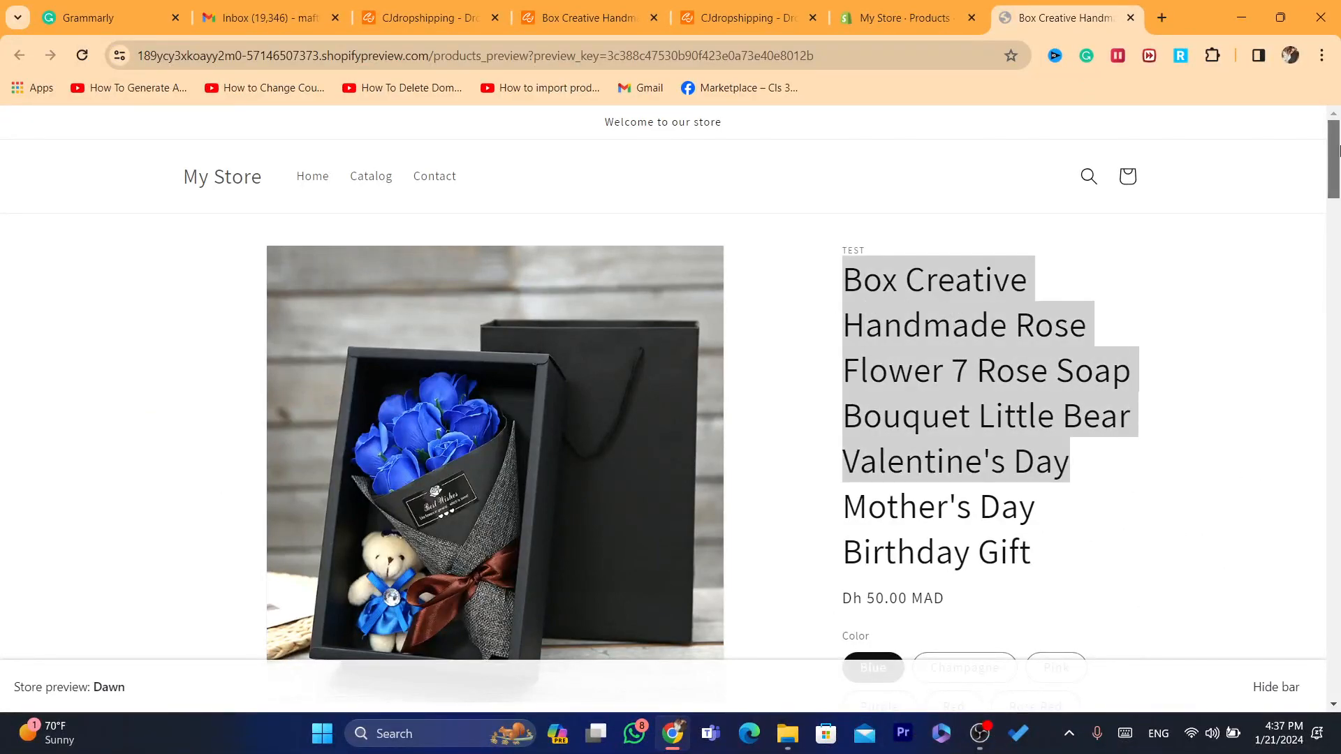
scroll(1338, 149, "down", 12)
scroll(928, 309, "up", 12)
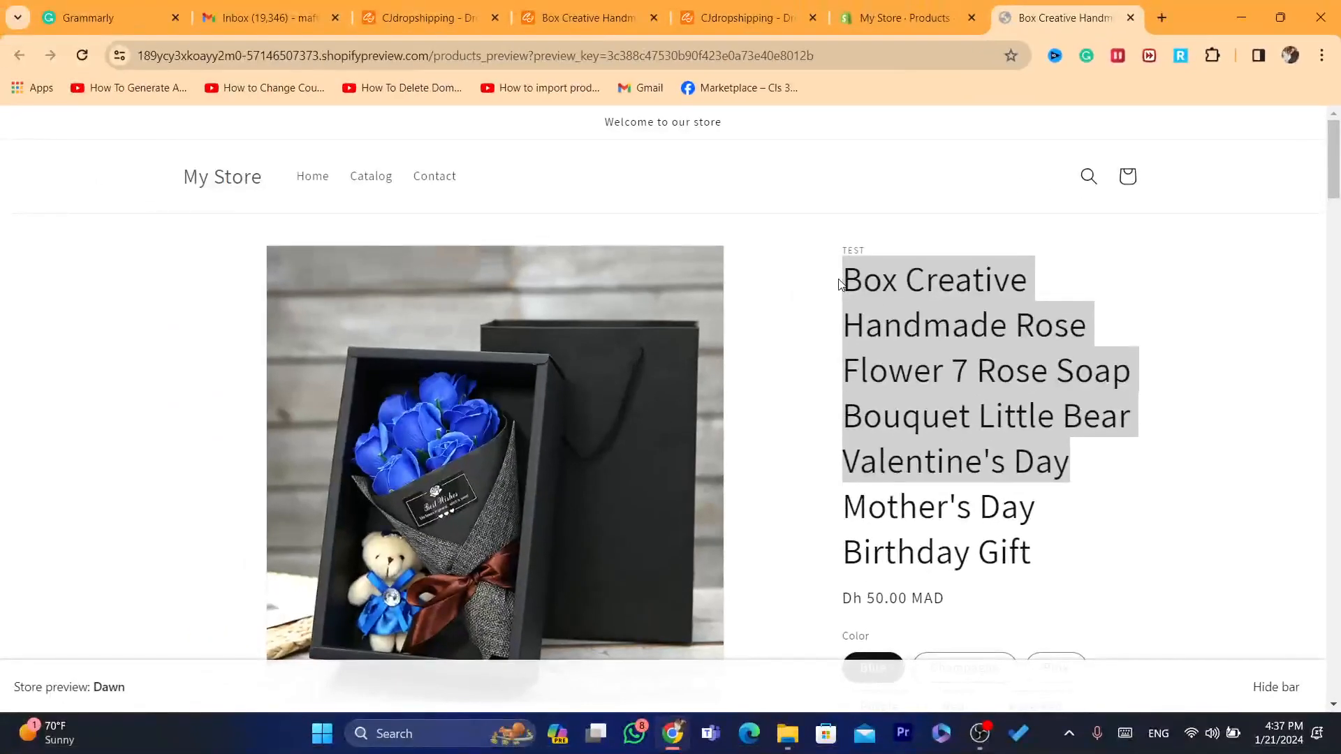
left_click_drag(842, 274, 1065, 543)
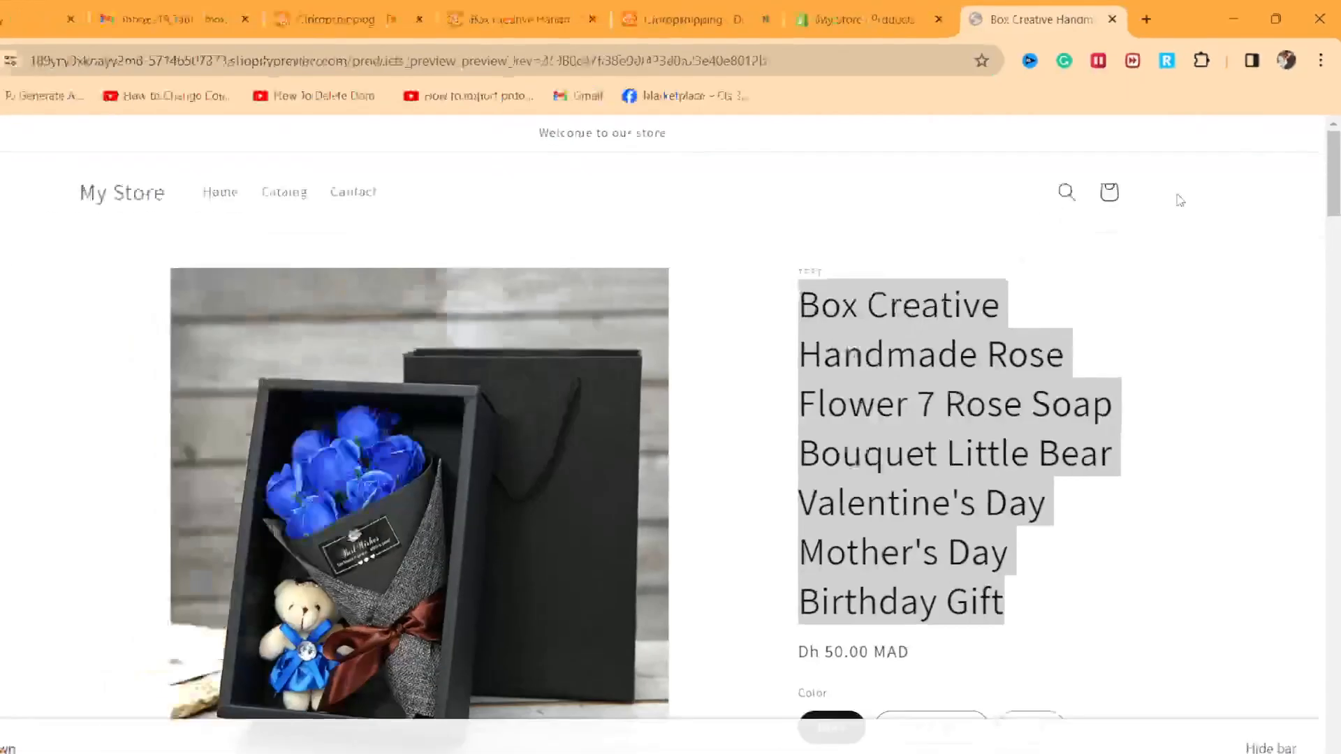
scroll(1338, 176, "down", 1)
scroll(1338, 176, "up", 1)
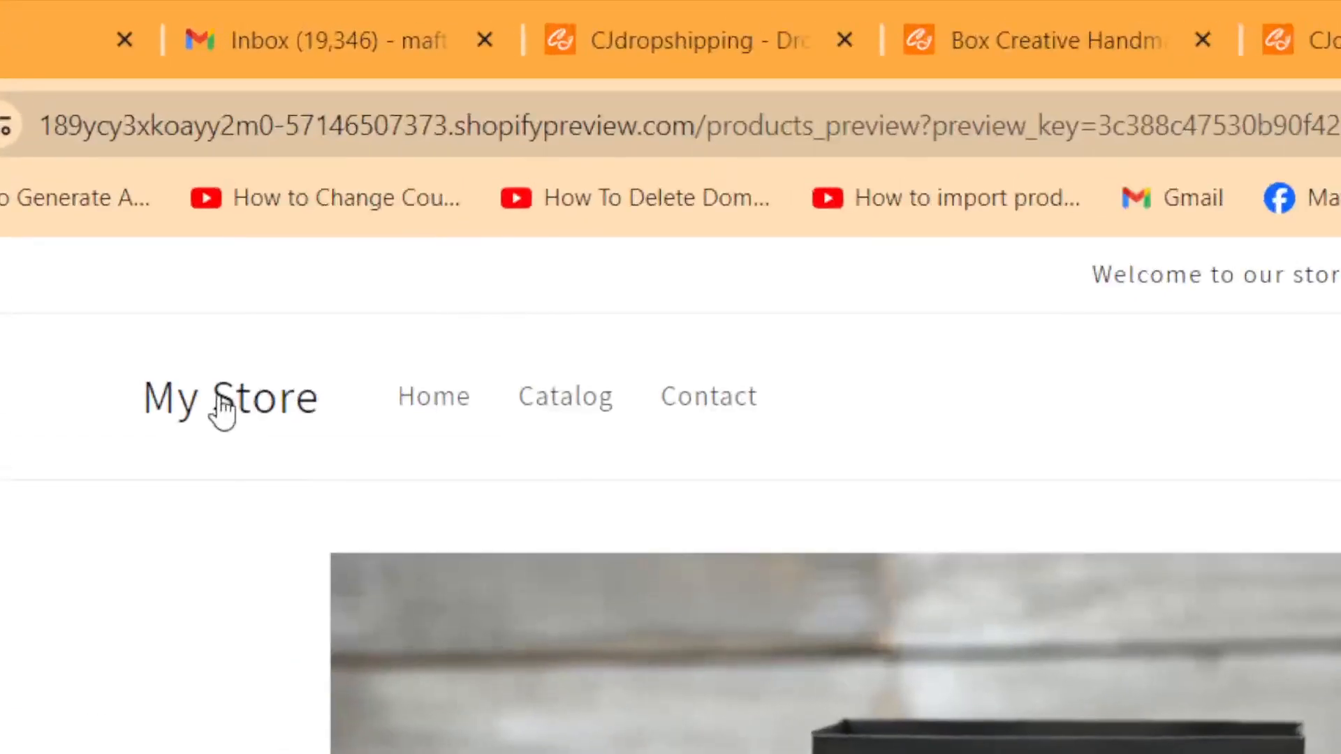
Go to the storefront's home page, open the rose box product from there to review it, and return to the CJ authorization page.
left_click(216, 178)
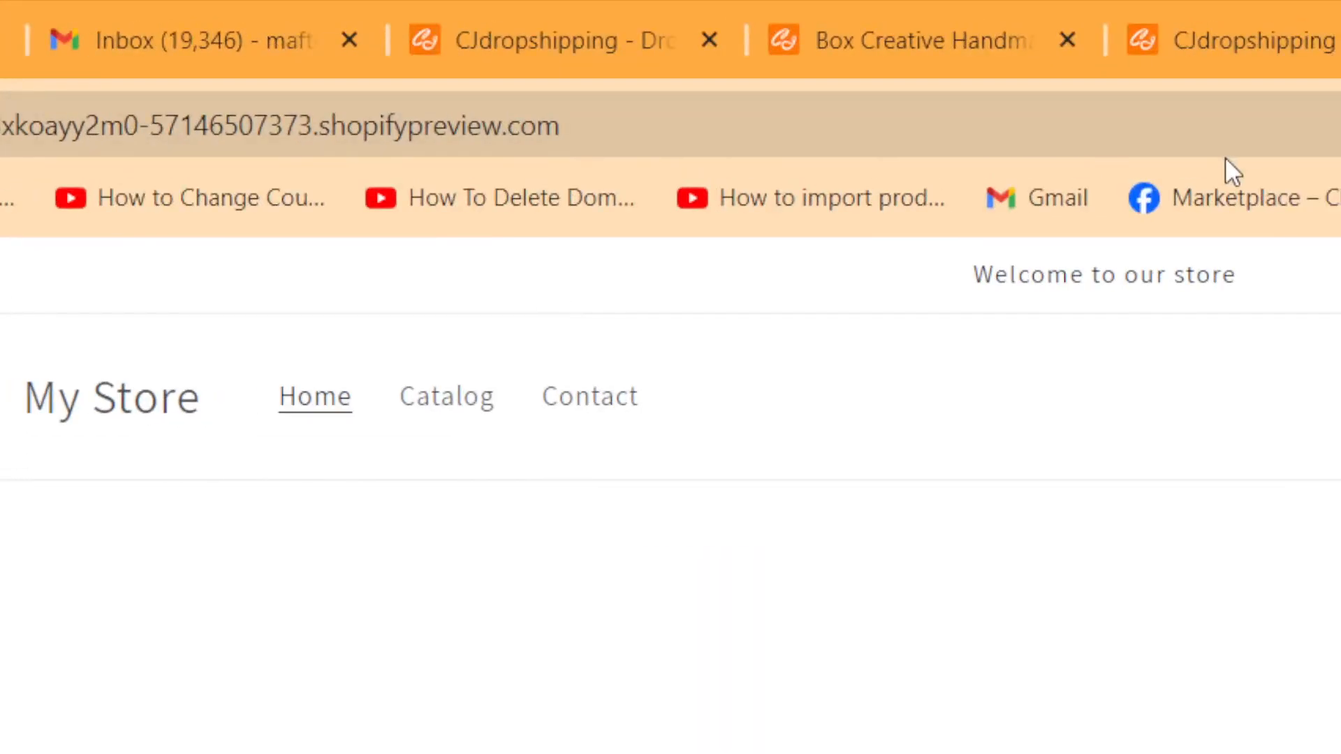
left_click(710, 50)
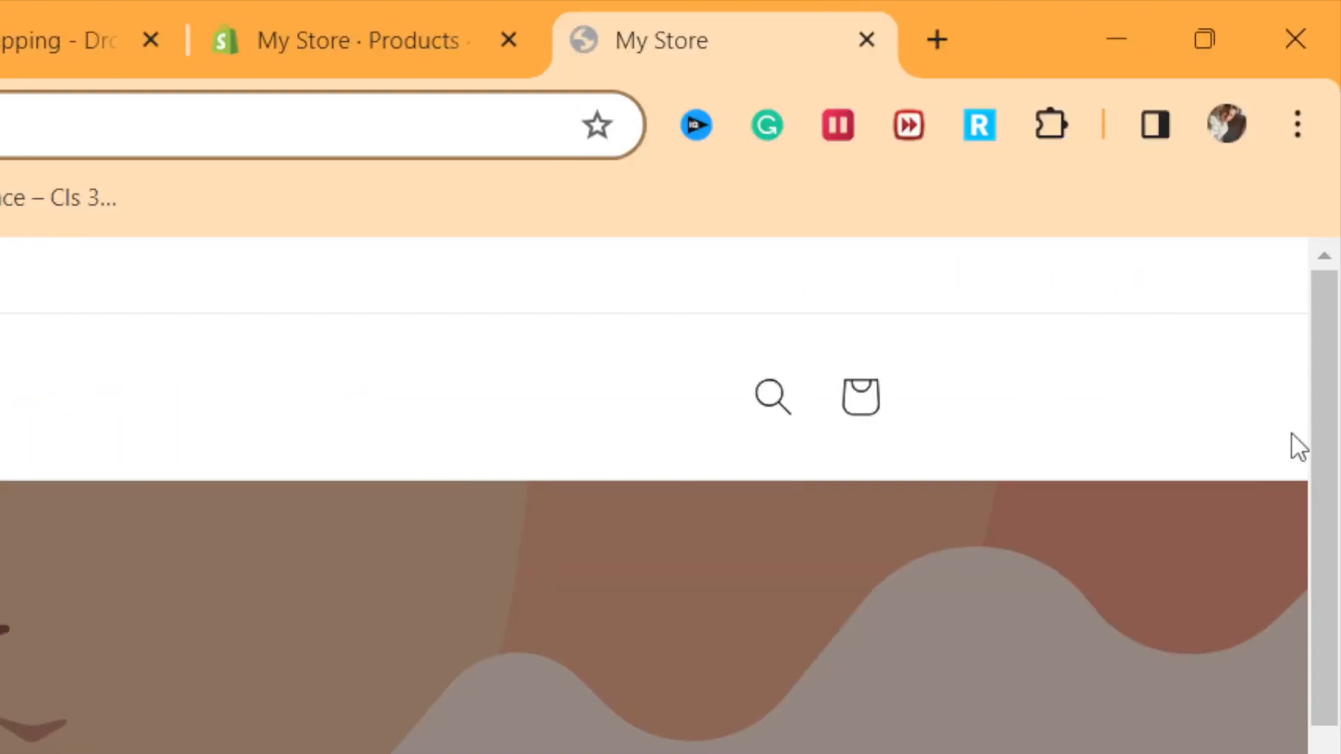
left_click_drag(1336, 443, 1338, 660)
left_click(112, 609)
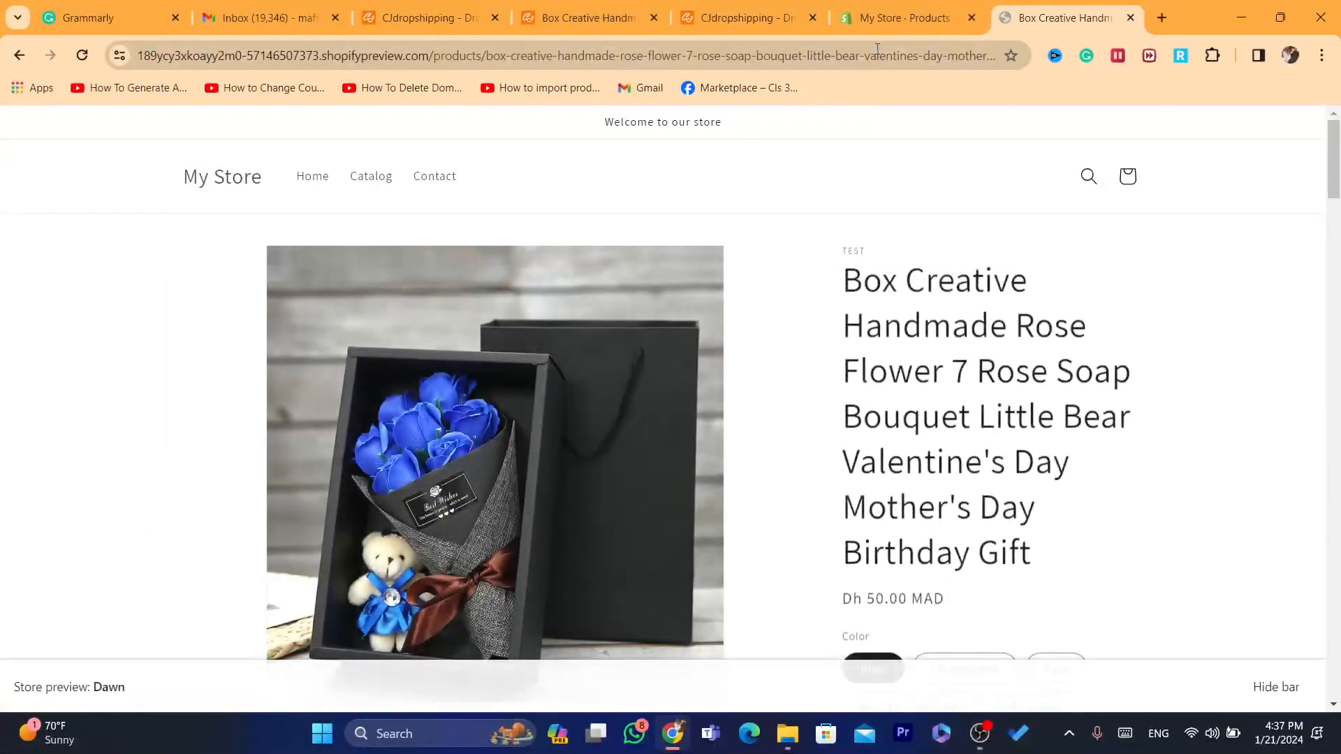
left_click(877, 50)
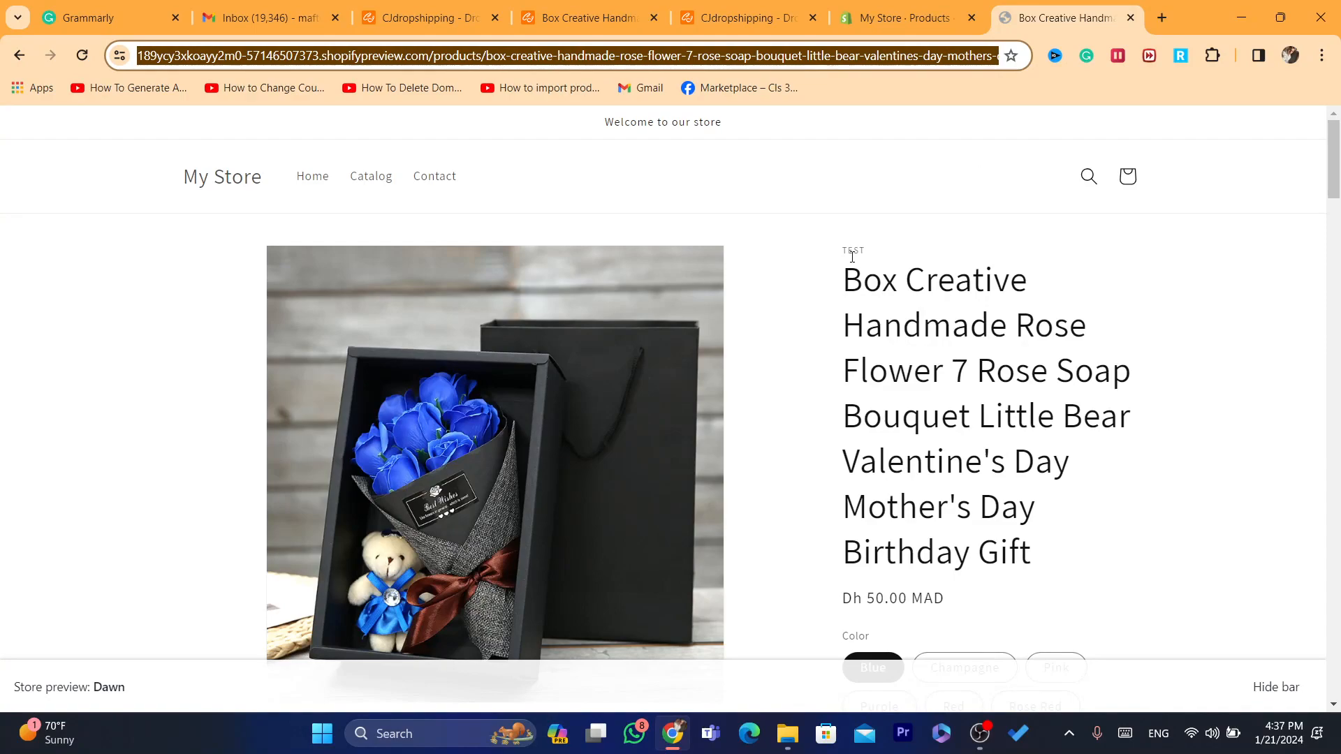
left_click_drag(853, 257, 967, 490)
left_click(744, 17)
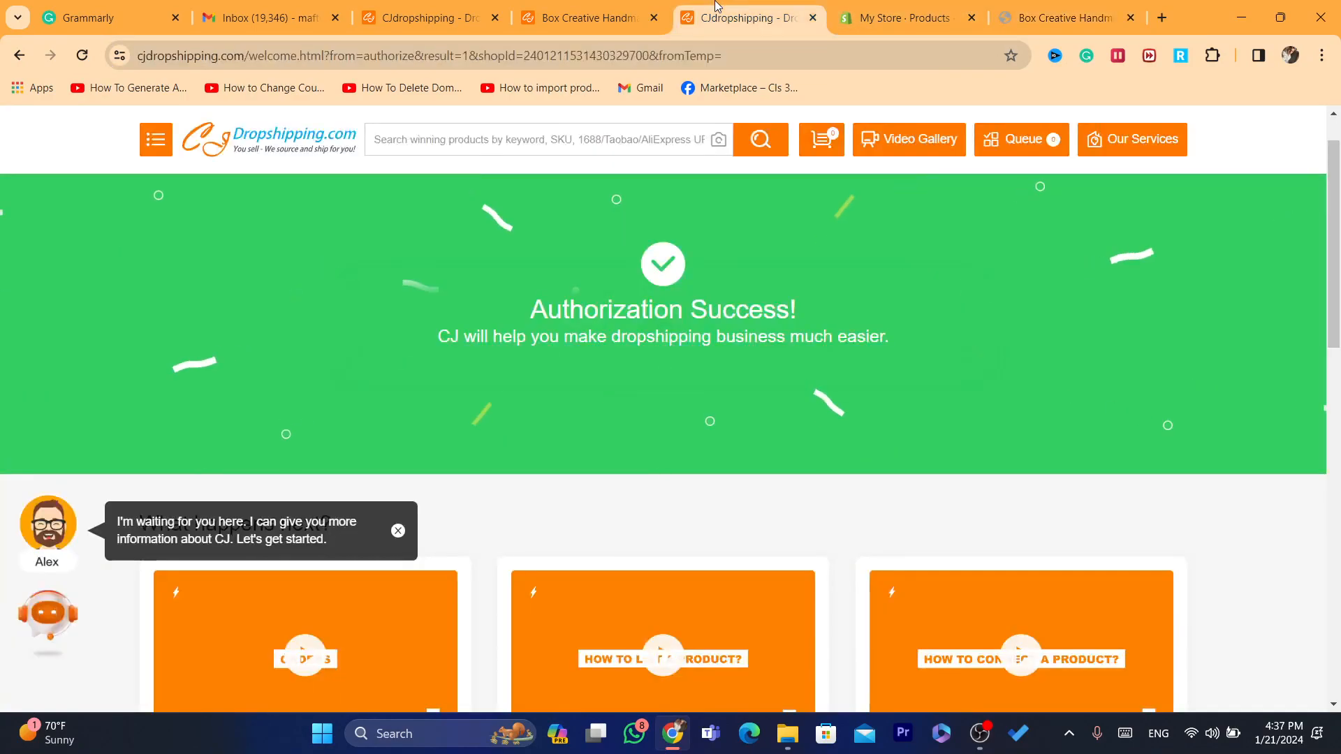